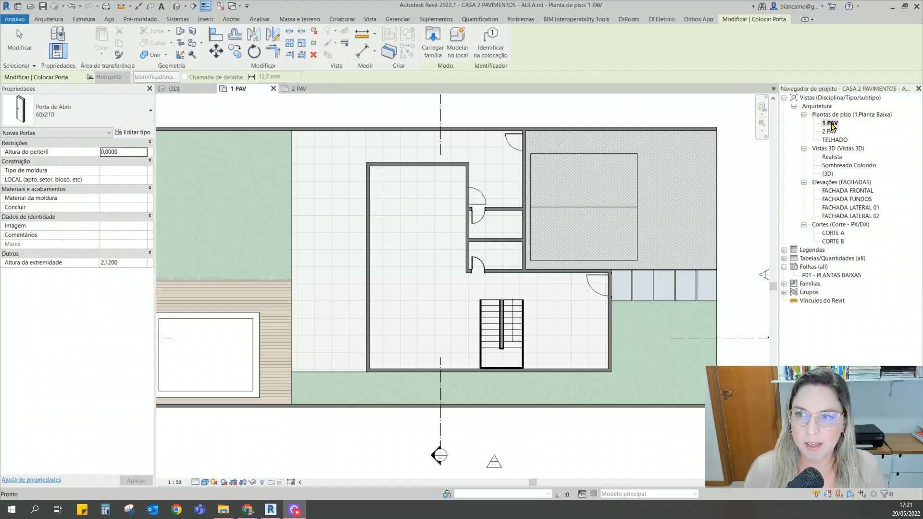
Step: Leave door placement and compare the door locations on the 1 PAV and 2 PAV floor plans
key("Escape")
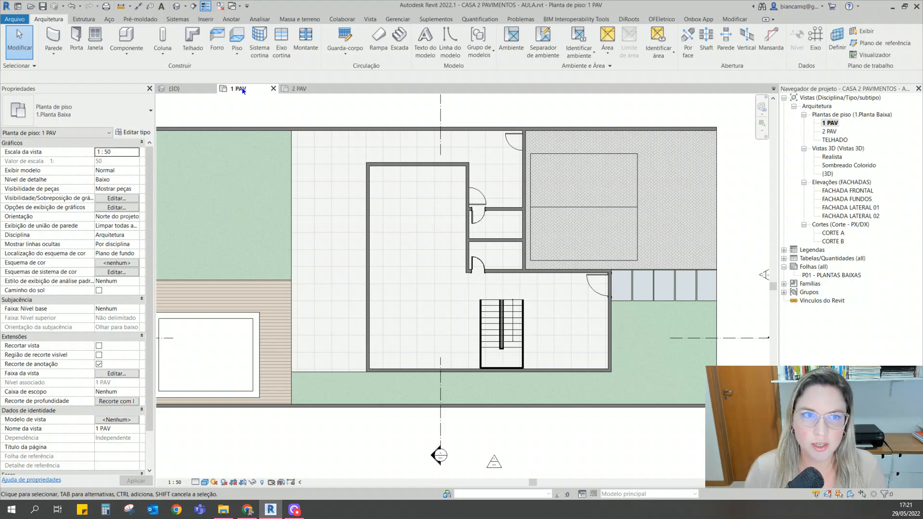
middle_click_drag(411, 181, 477, 220)
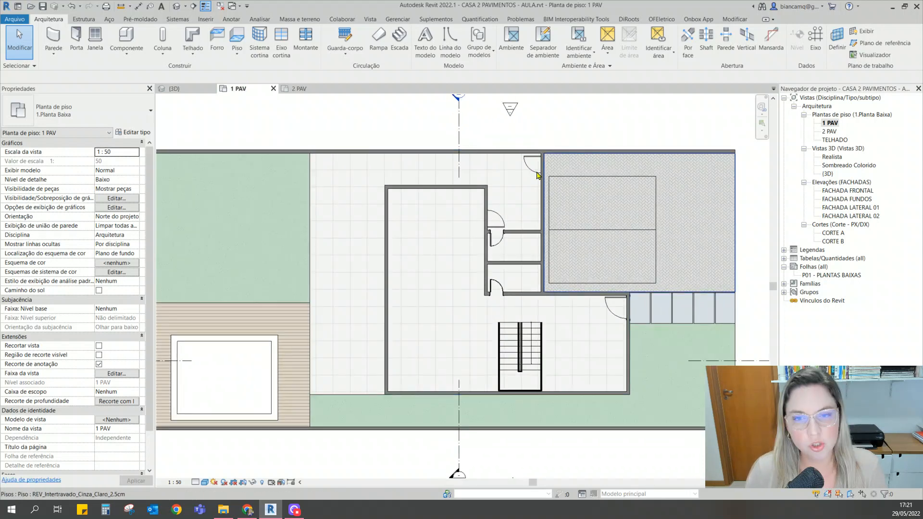
left_click(302, 90)
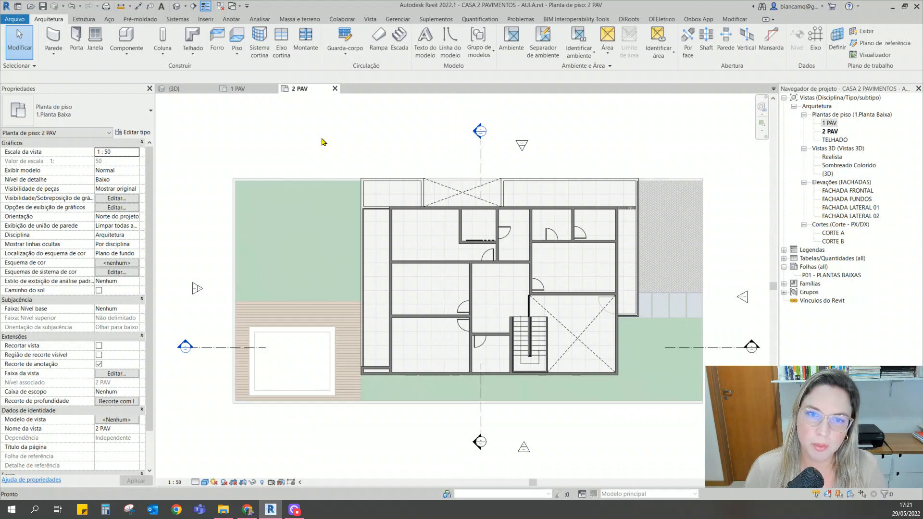
scroll(533, 314, "up", 2)
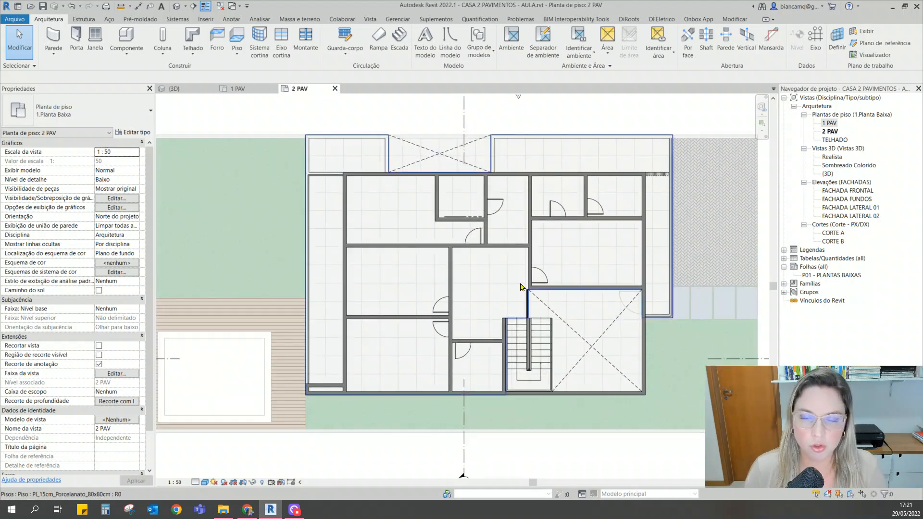
left_click(255, 94)
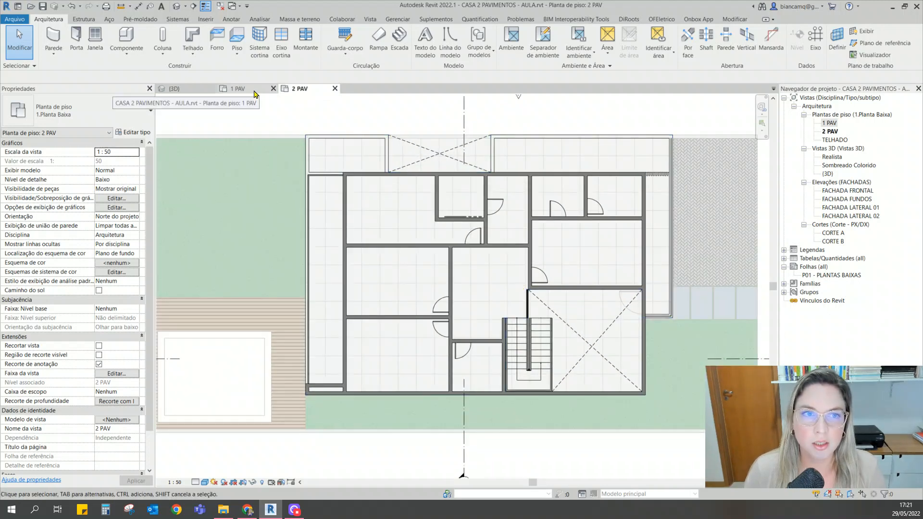
scroll(472, 276, "up", 2)
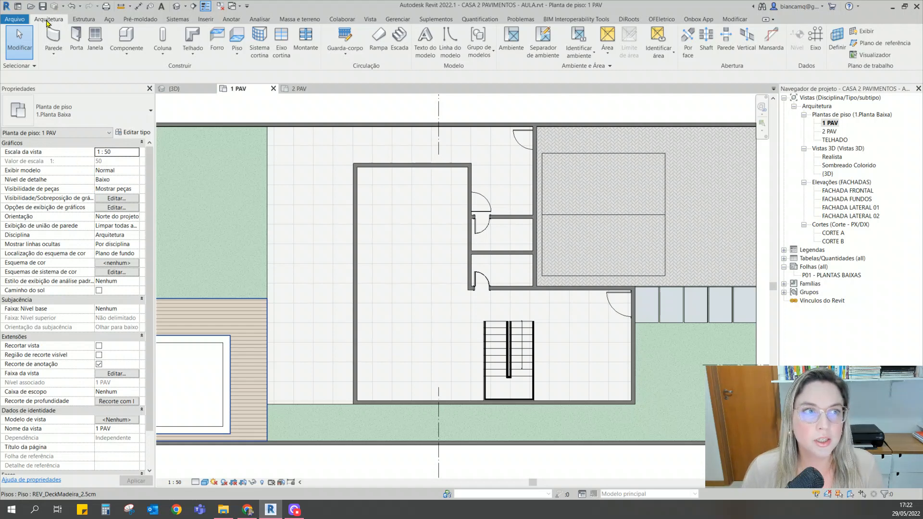
Step: Start the Door tool in the 1 PAV plan, review the loaded door families and choose Porta de Abrir 60x210
left_click(77, 43)
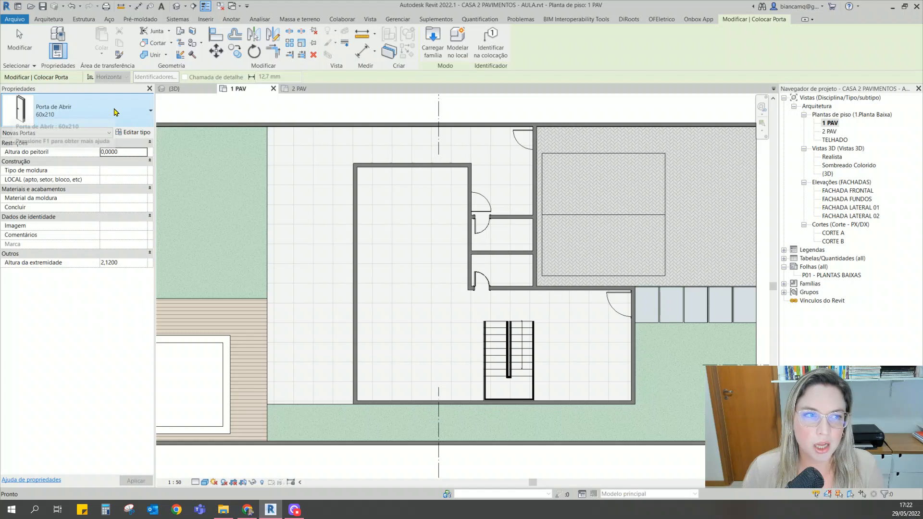
left_click(115, 112)
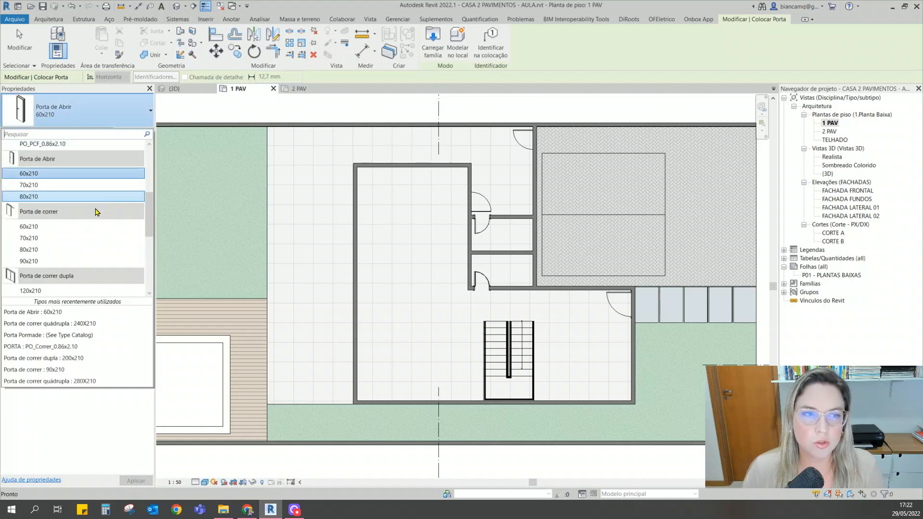
scroll(86, 232, "up", 5)
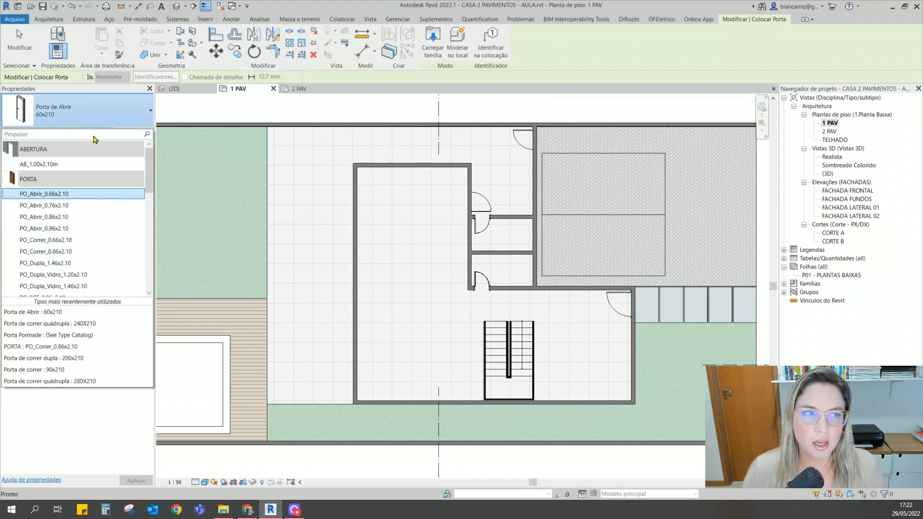
scroll(71, 206, "down", 3)
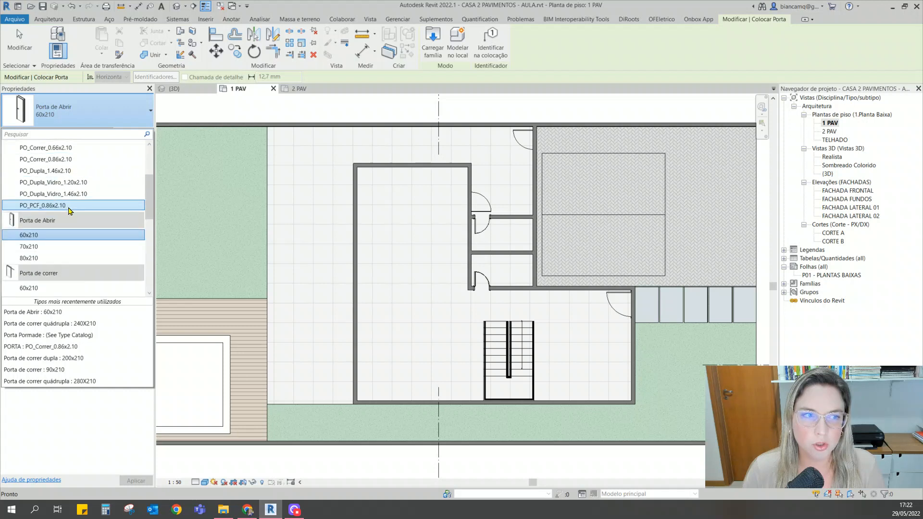
scroll(76, 191, "down", 2)
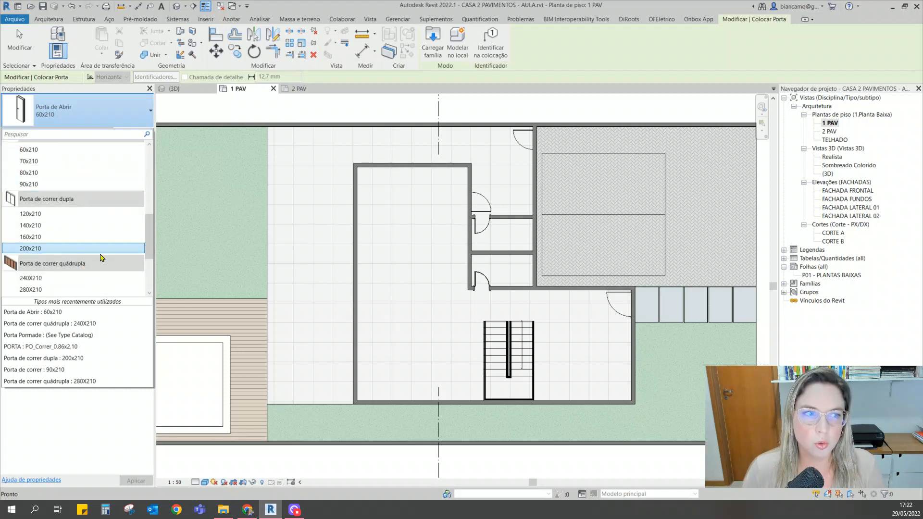
scroll(102, 250, "down", 2)
scroll(94, 231, "down", 2)
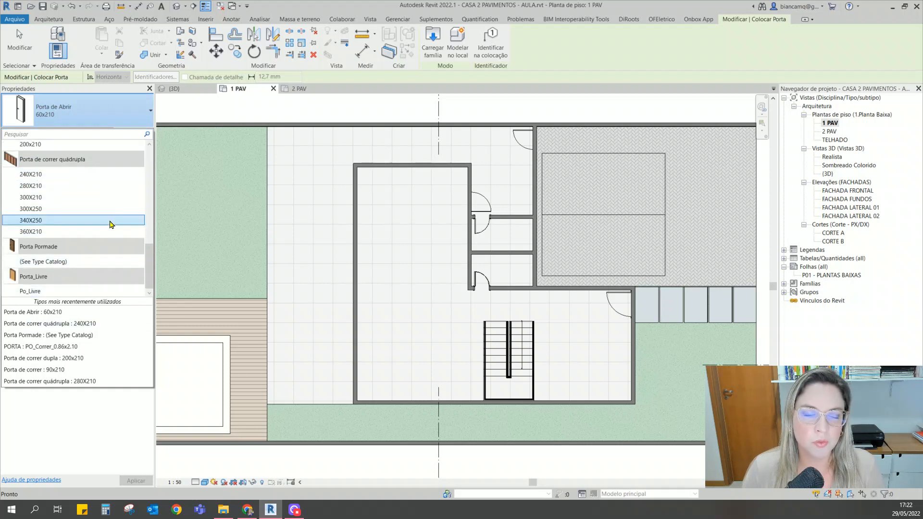
scroll(83, 212, "up", 5)
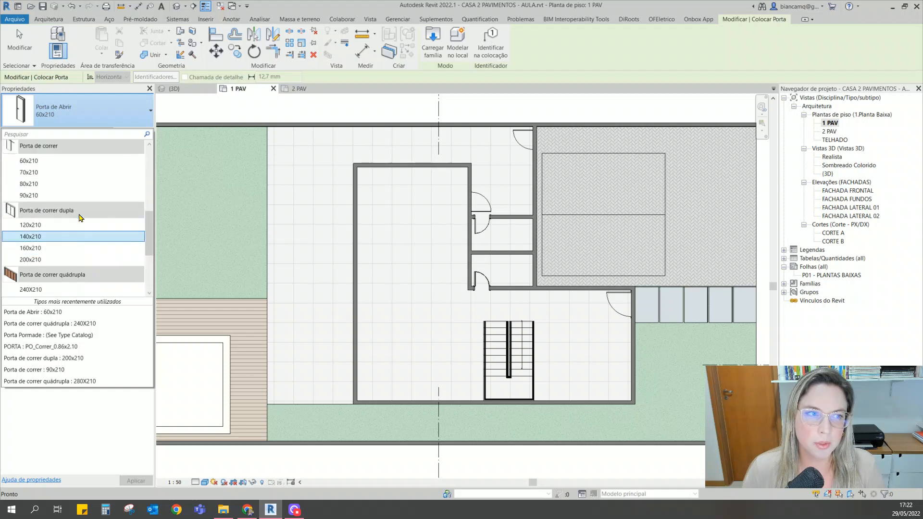
scroll(85, 184, "up", 2)
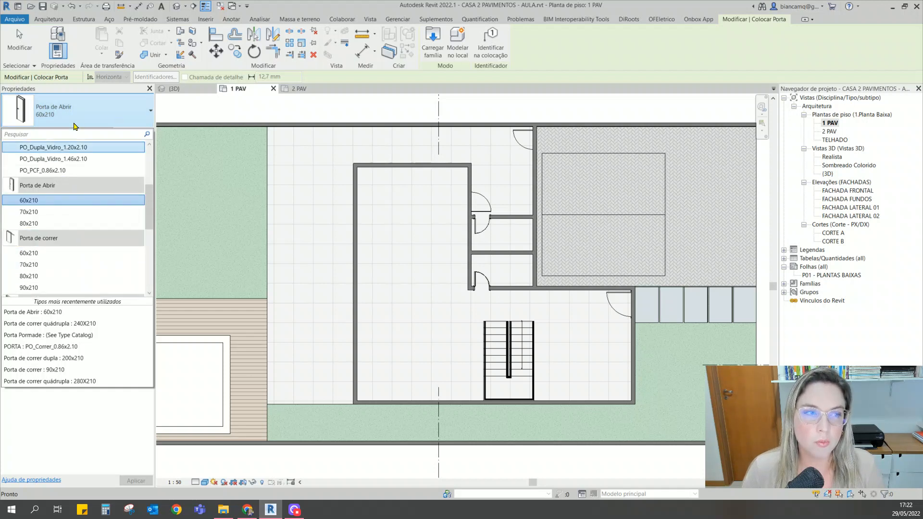
mouse_move(65, 186)
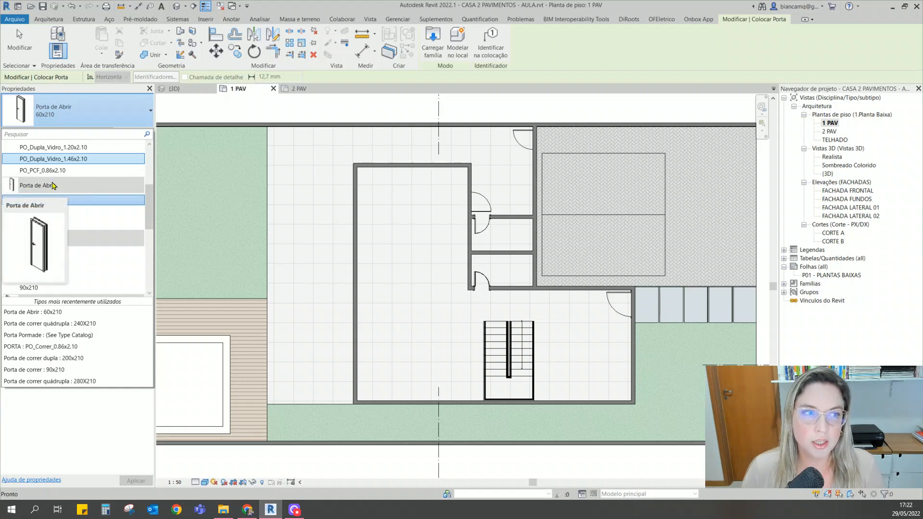
mouse_move(31, 188)
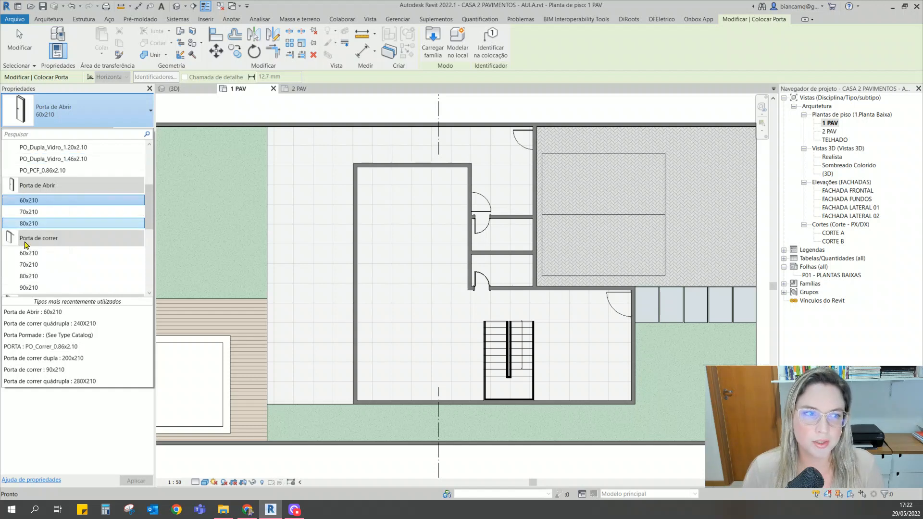
mouse_move(27, 244)
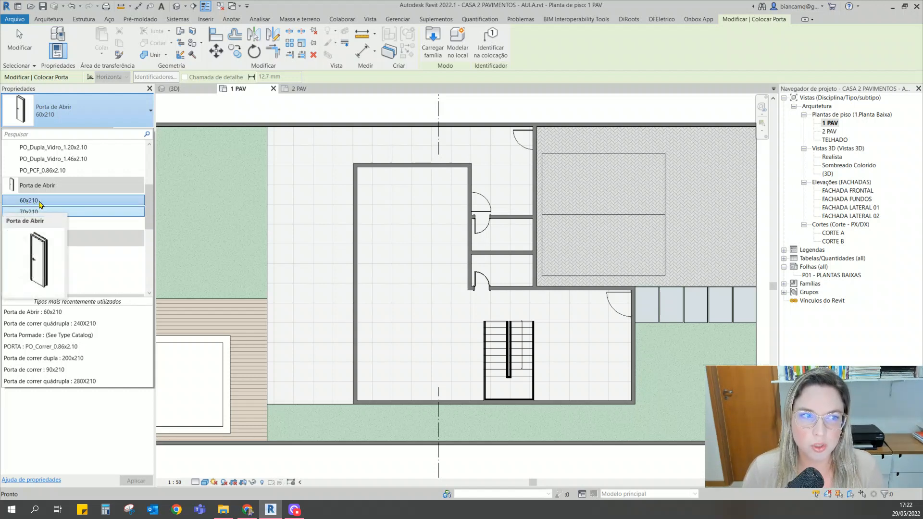
left_click(33, 204)
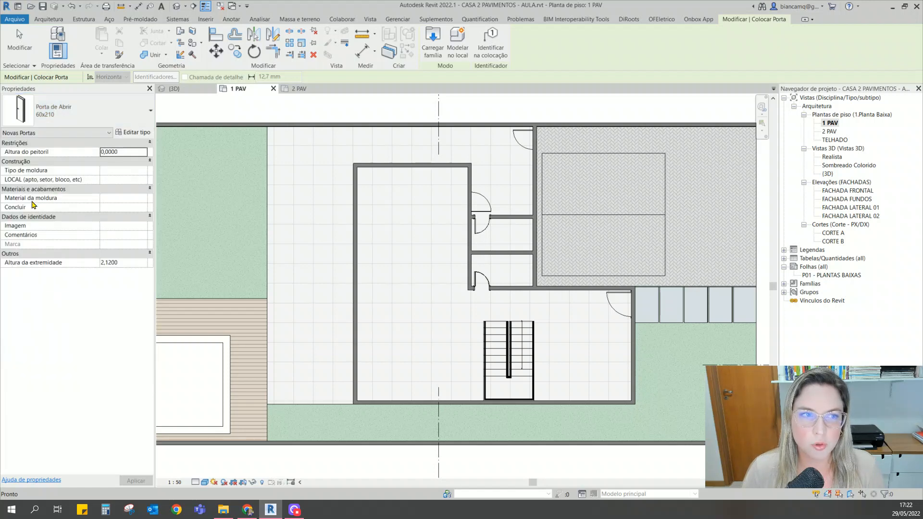
Step: Exit door placement and delete the existing 60x210 hinged door of the small room just above the stairs
scroll(475, 283, "up", 5)
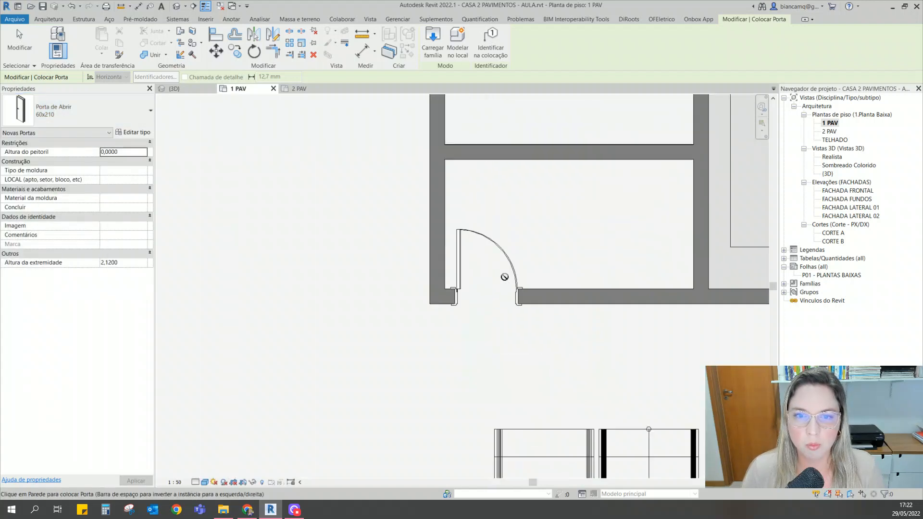
scroll(505, 278, "up", 2)
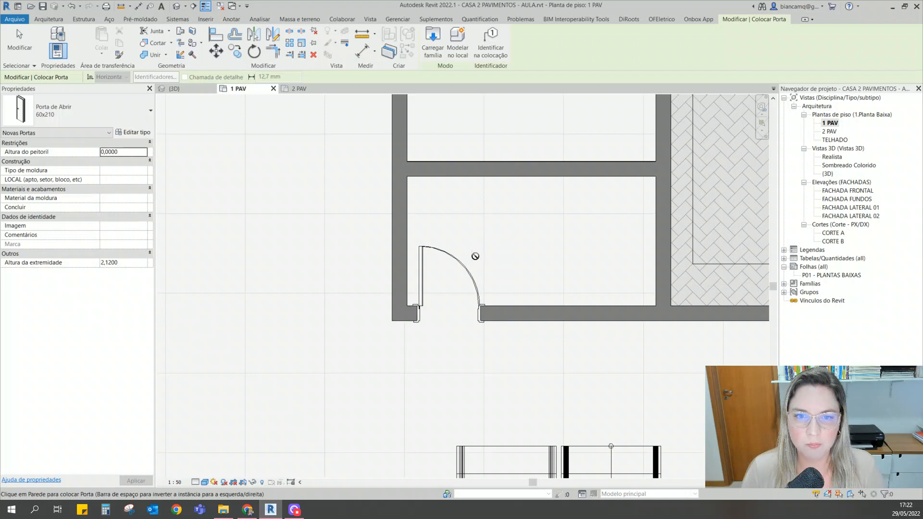
key("Escape")
key("Escape")
left_click(471, 276)
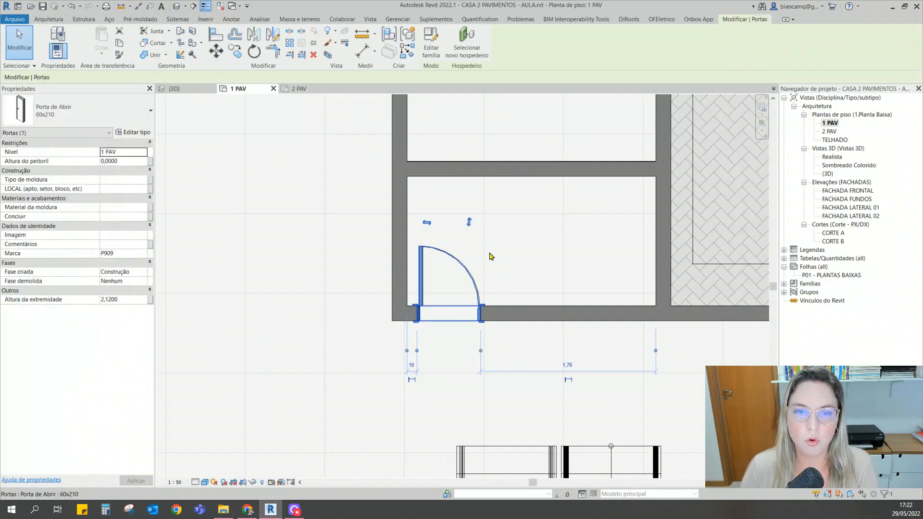
key("Escape")
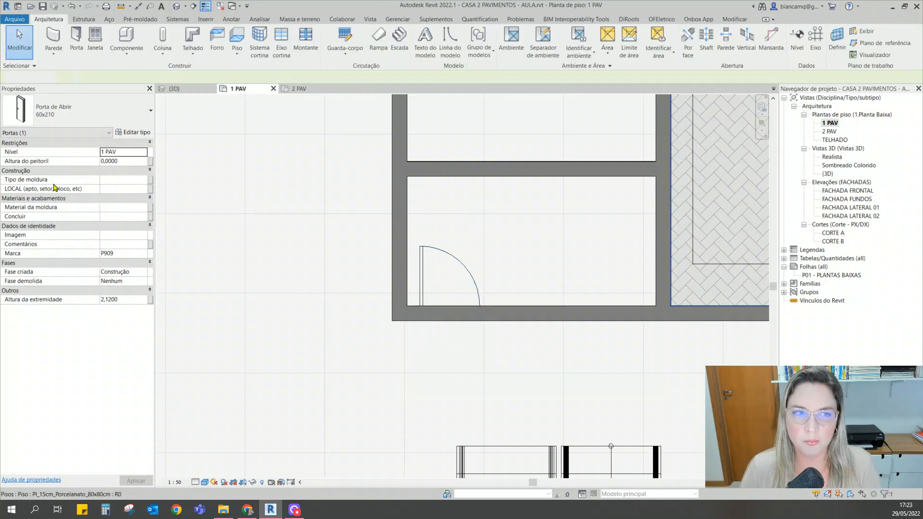
Step: Place a Porta de Abrir 60x210 in that room's lower wall, aligned with the base drawing's door symbol and opening inward
left_click(79, 44)
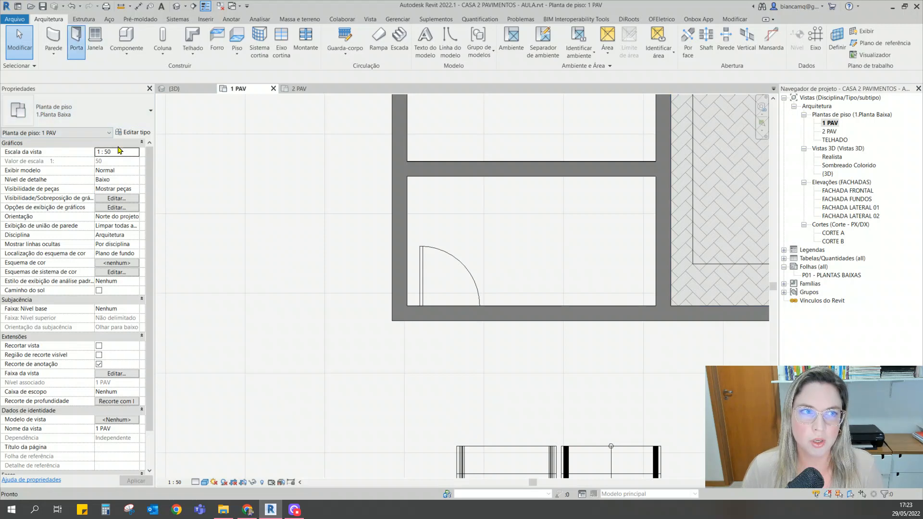
left_click(134, 117)
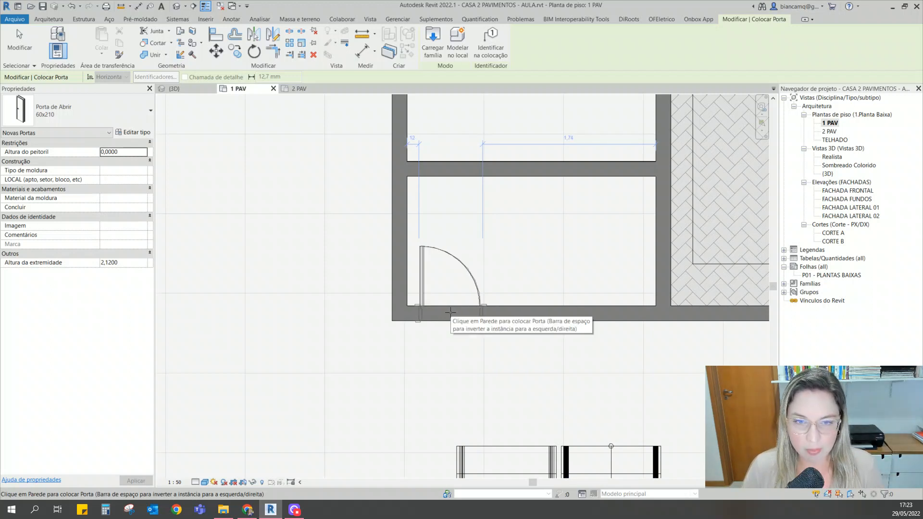
key("space")
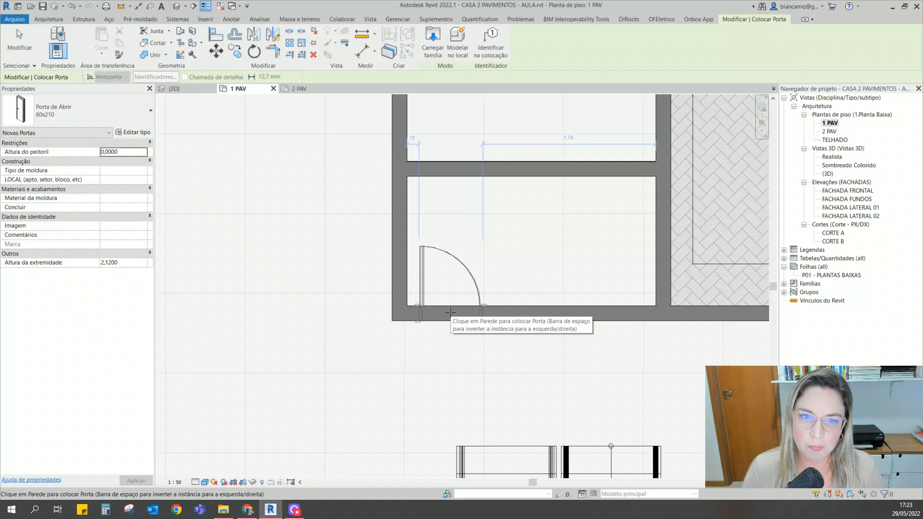
left_click(455, 312)
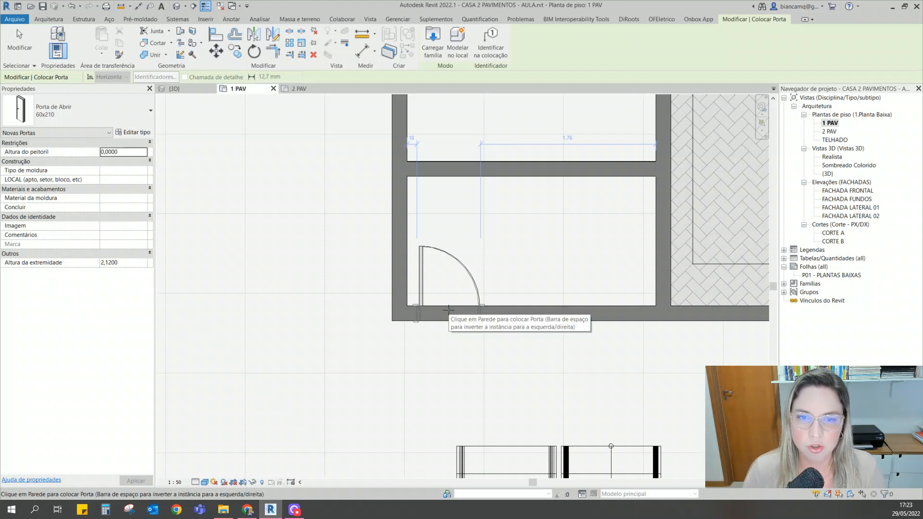
left_click(448, 308)
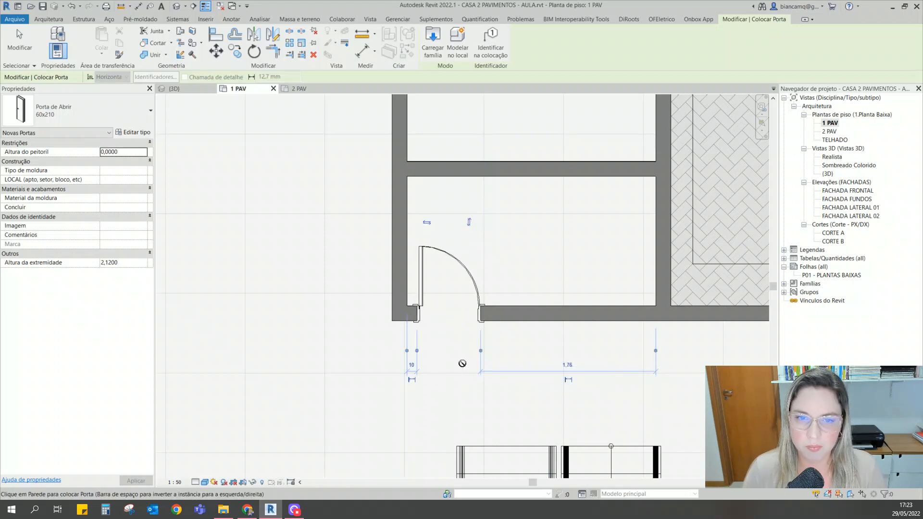
scroll(449, 288, "up", 3)
key("Escape")
key("Escape")
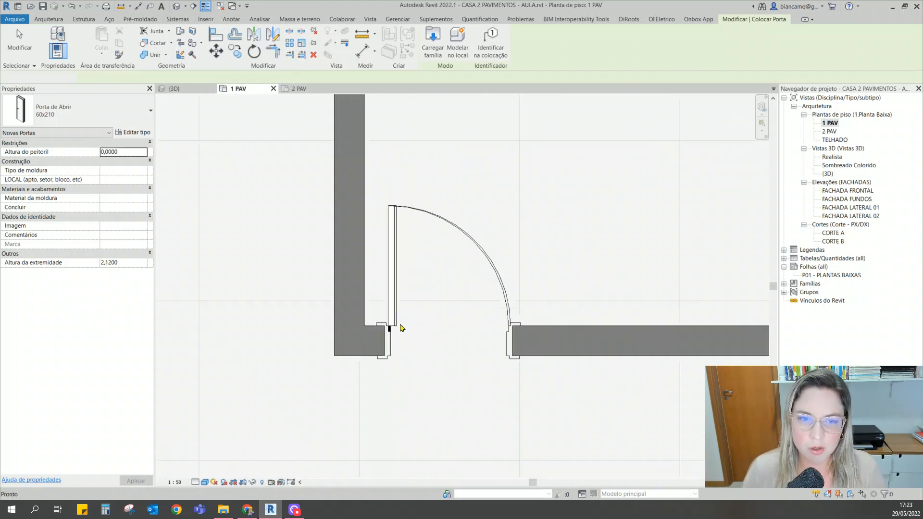
Step: Select the imported DWG door symbol overlapping the newly placed door and delete it
scroll(396, 323, "up", 2)
scroll(395, 323, "up", 1)
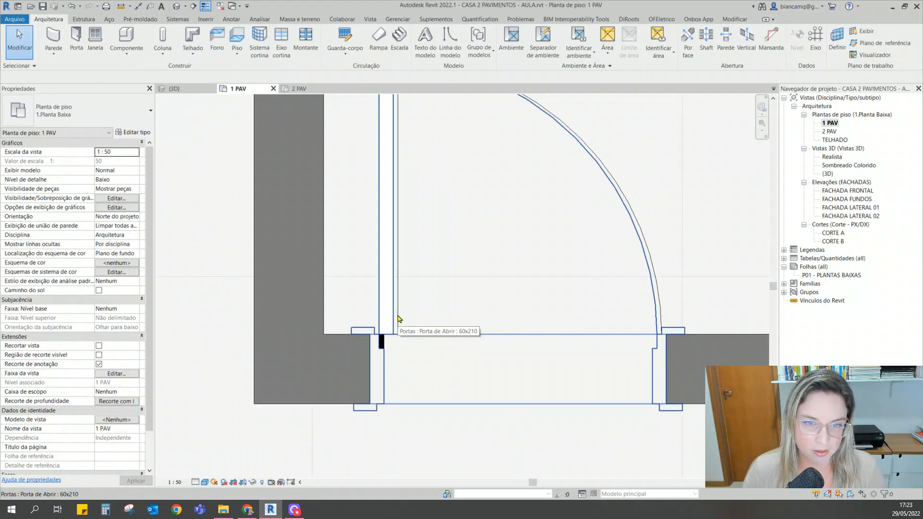
key("Tab")
left_click(396, 318)
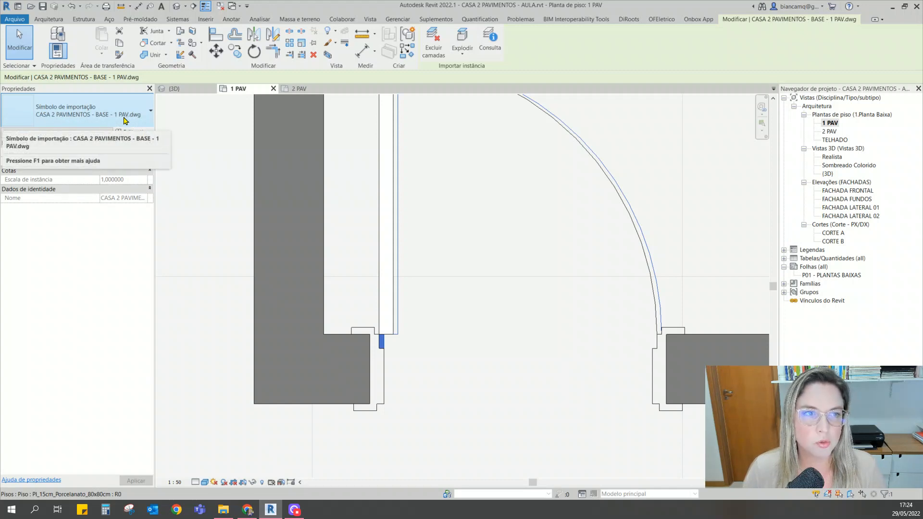
left_click(443, 370)
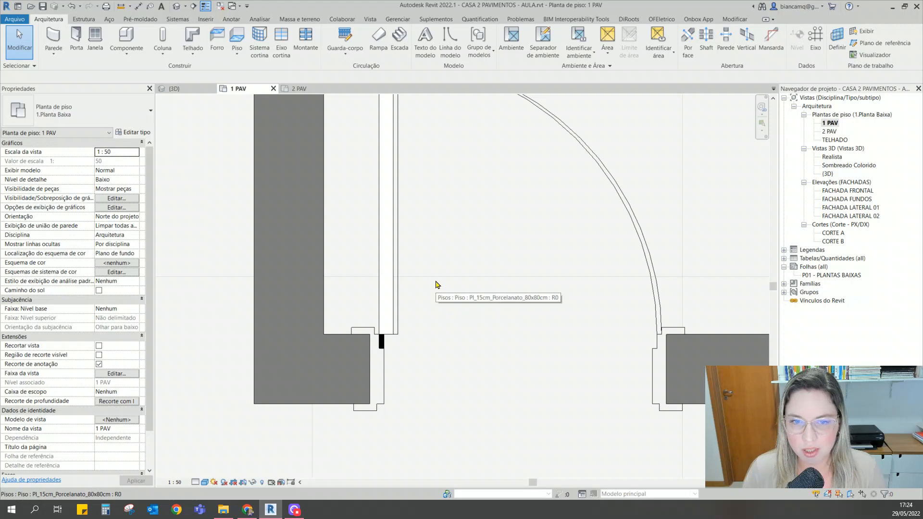
left_click(399, 318)
key("Escape")
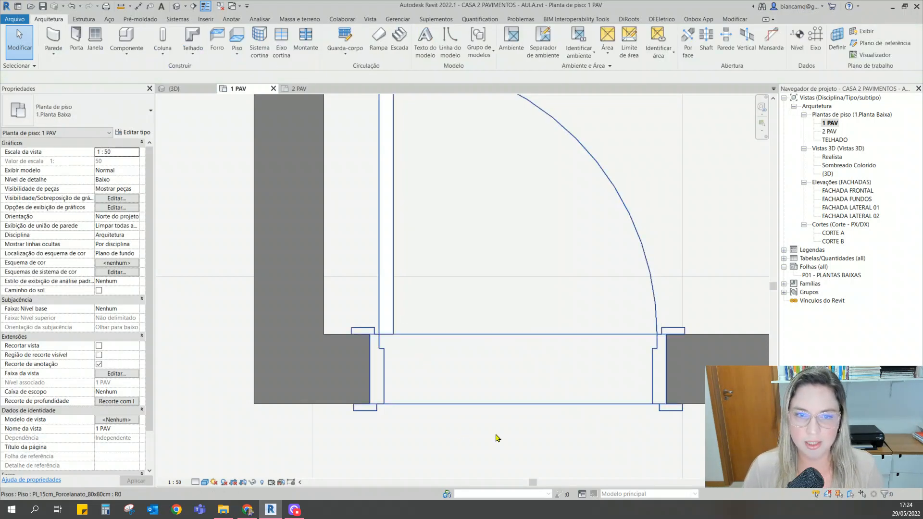
Step: Delete the existing 60x210 hinged door in the upper wall of the adjacent small room
scroll(510, 330, "down", 2)
middle_click_drag(494, 325, 416, 351)
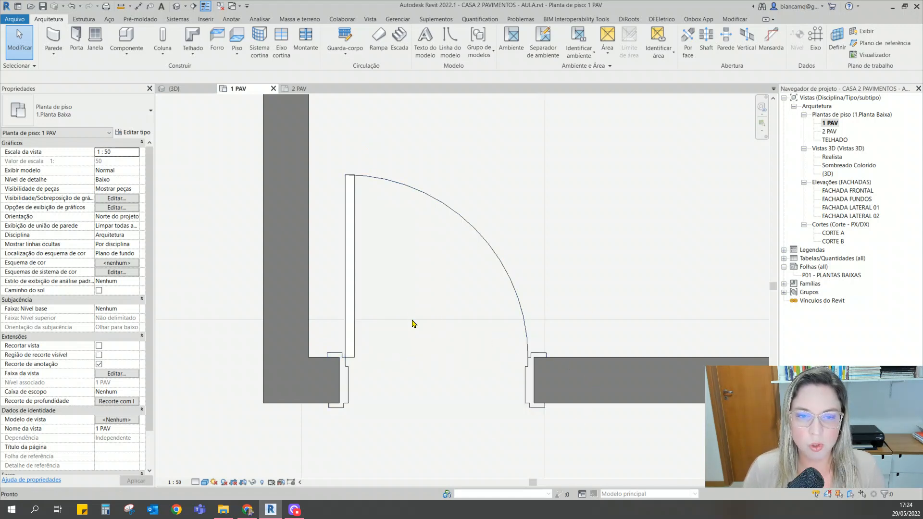
scroll(413, 323, "down", 5)
middle_click_drag(449, 396, 453, 450)
middle_click_drag(505, 103, 443, 385)
scroll(442, 303, "down", 3)
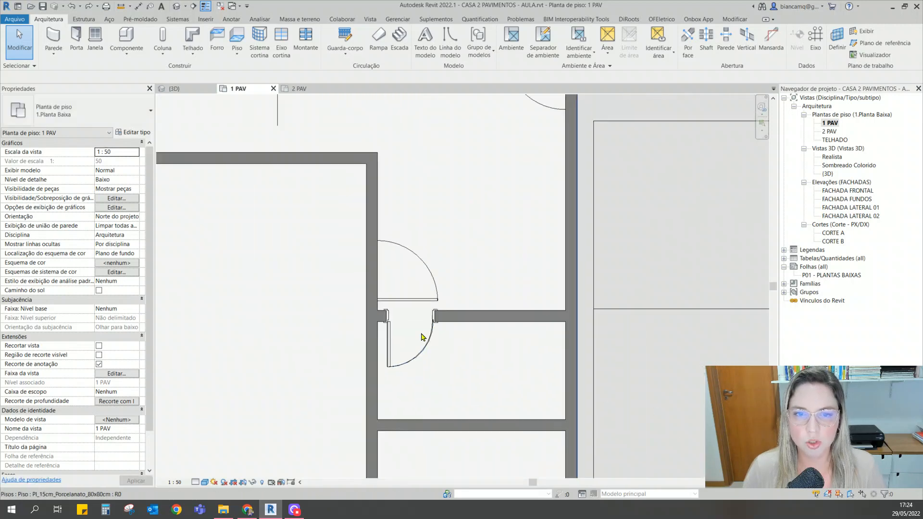
scroll(420, 337, "down", 1)
left_click(422, 352)
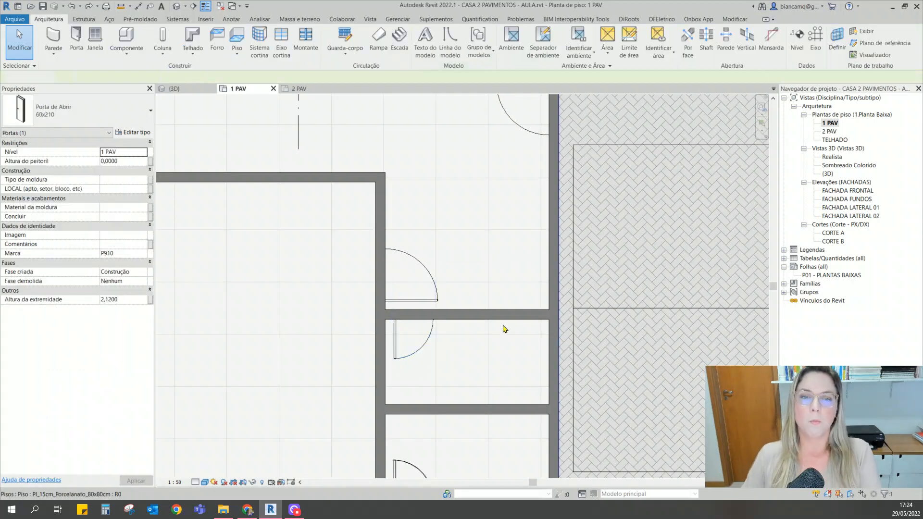
Step: Place a Porta de Abrir 60x210 in the adjacent small room's upper wall, aligned with the base drawing's symbol and opening inward
key("Escape")
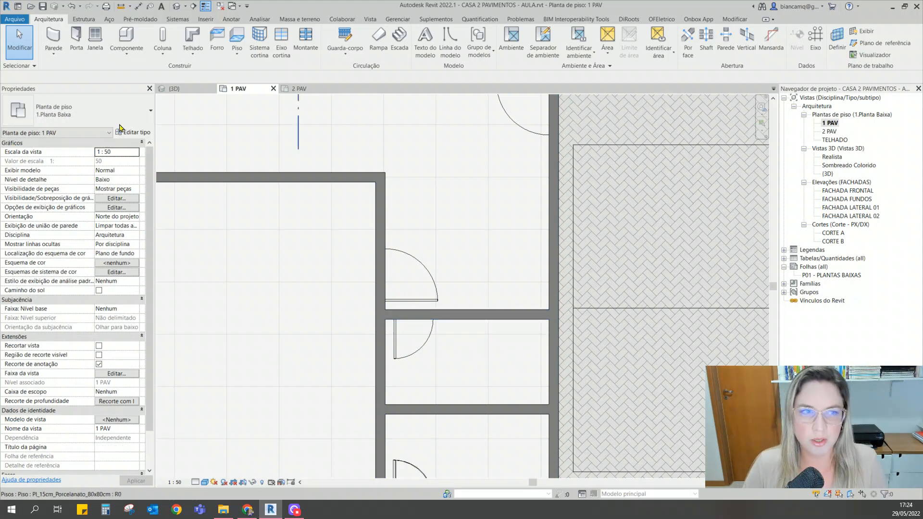
left_click(76, 33)
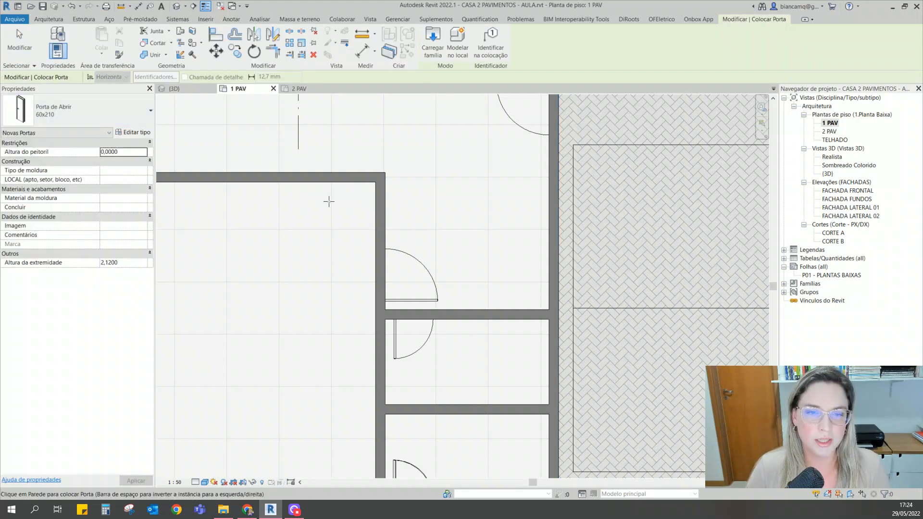
scroll(424, 318, "up", 4)
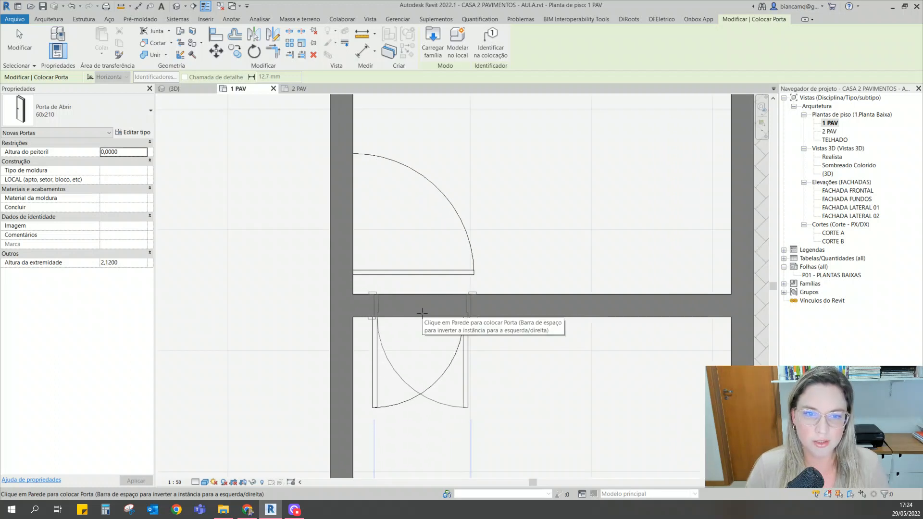
key("space")
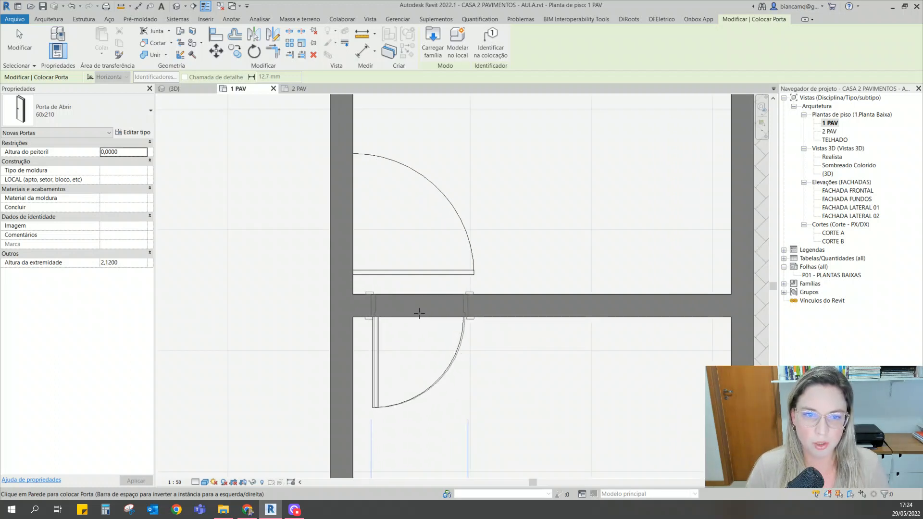
scroll(419, 314, "down", 2)
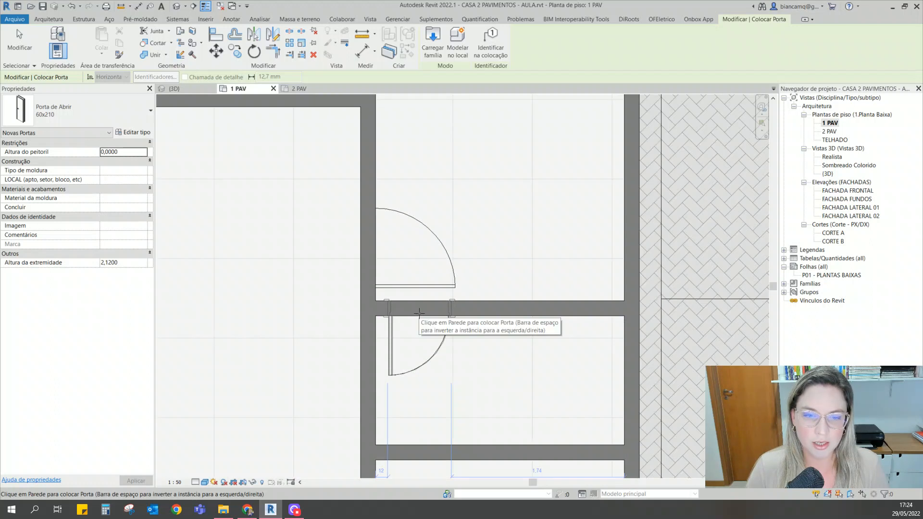
left_click(419, 313)
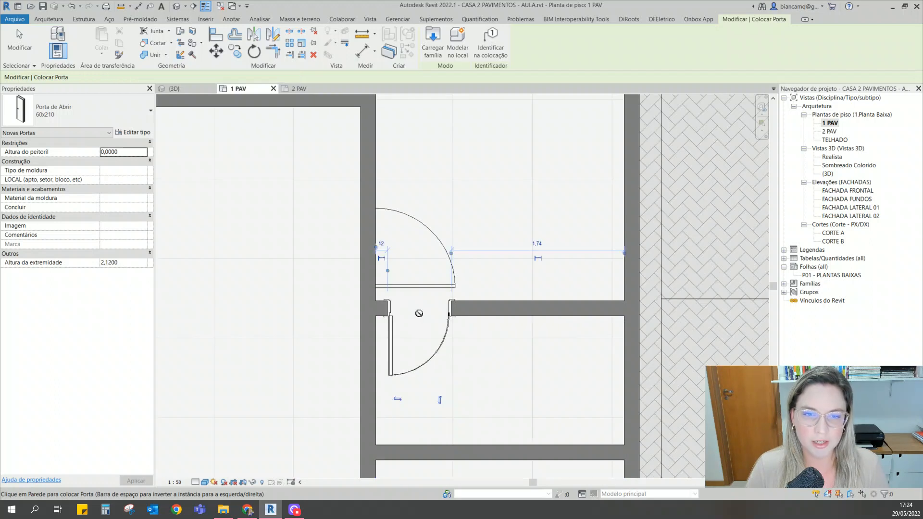
Step: Place a Porta de Abrir 80x210 in the wall between the large room and the space above the small rooms, matching the base symbol's swing
left_click(100, 112)
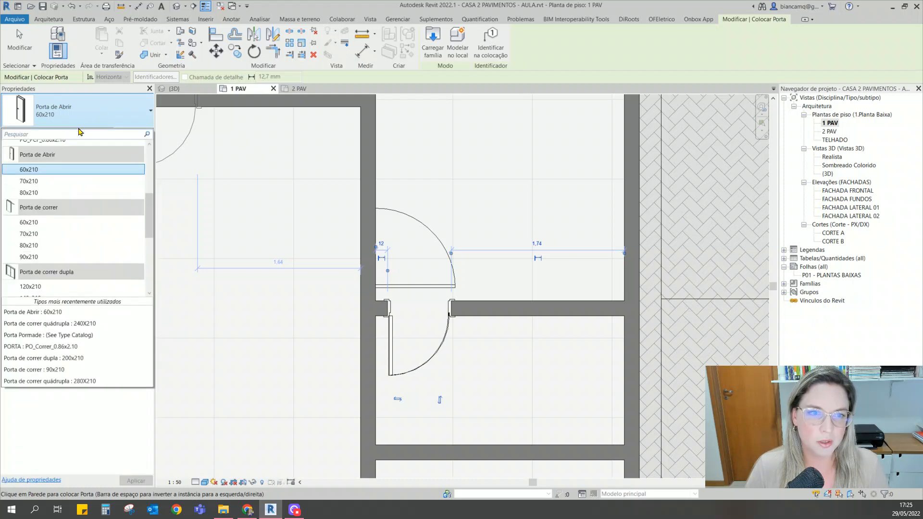
left_click(30, 192)
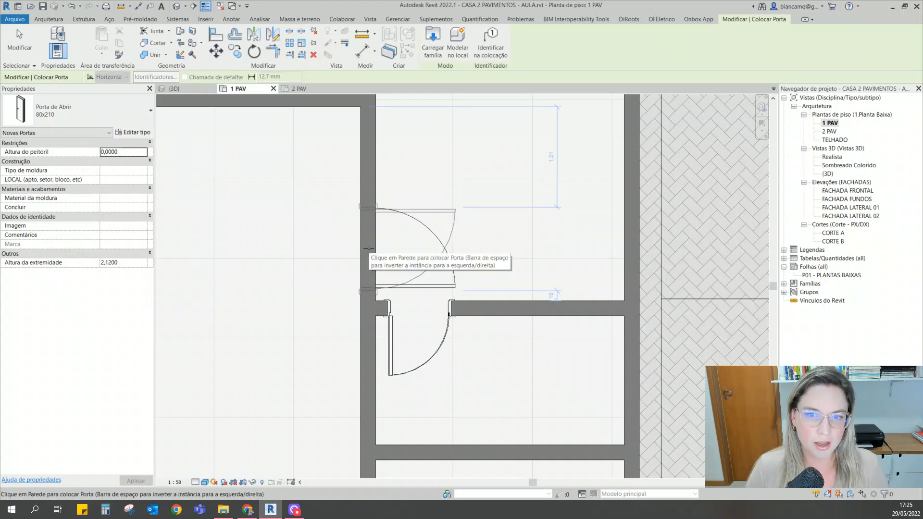
key("space")
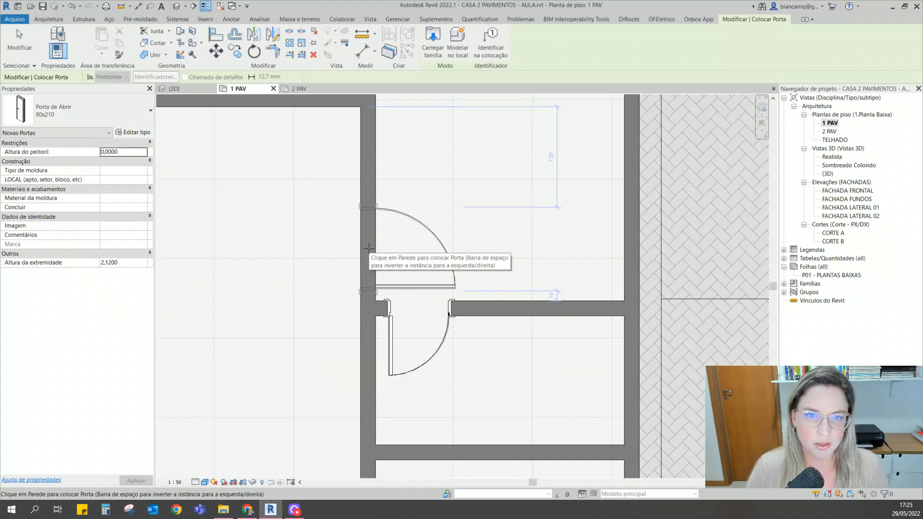
left_click(369, 248)
Step: Place another Porta de Abrir 80x210 near the upper end of the wall beside the herringbone-paved area, over the base door symbol
scroll(369, 248, "down", 4)
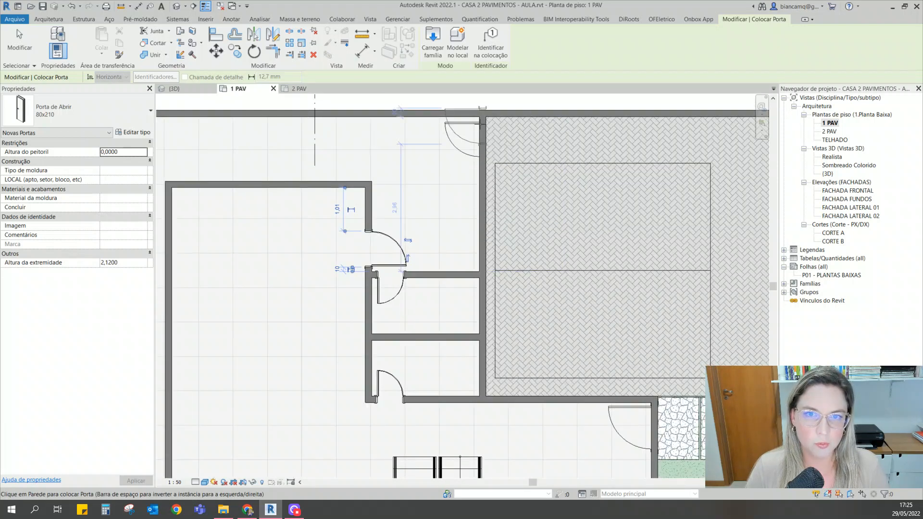
scroll(482, 124, "up", 3)
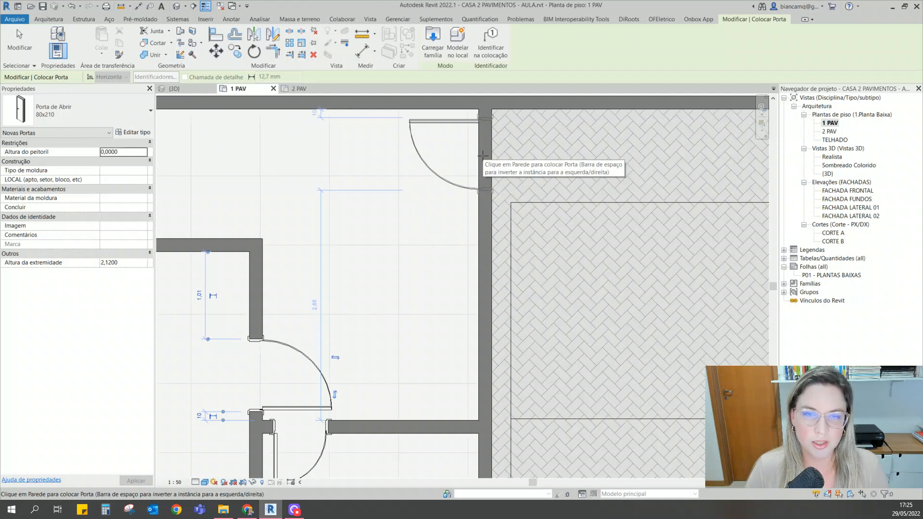
left_click(482, 155)
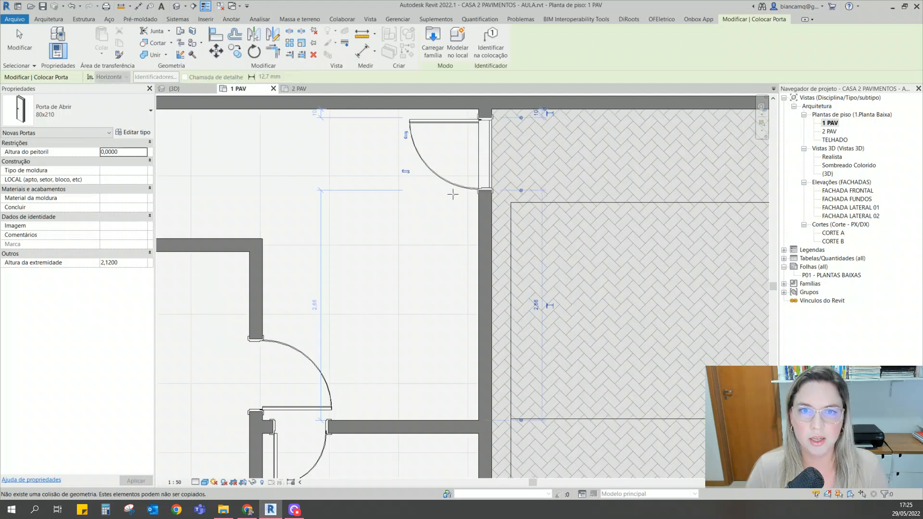
Step: Place a Porta Pormade (See Type Catalog) in the entrance wall facing the stone path, aligned with the base symbol, and end door placement
scroll(439, 215, "down", 1)
scroll(442, 214, "down", 2)
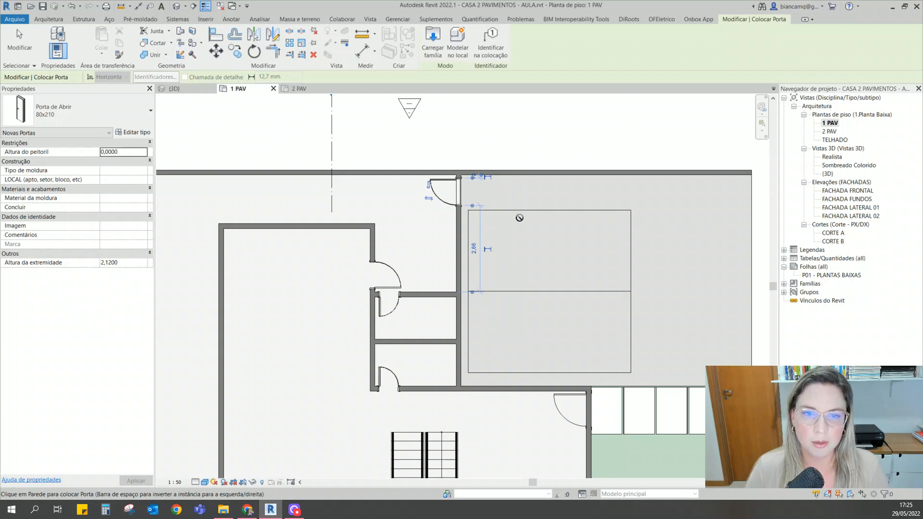
scroll(519, 217, "down", 2)
scroll(476, 283, "up", 2)
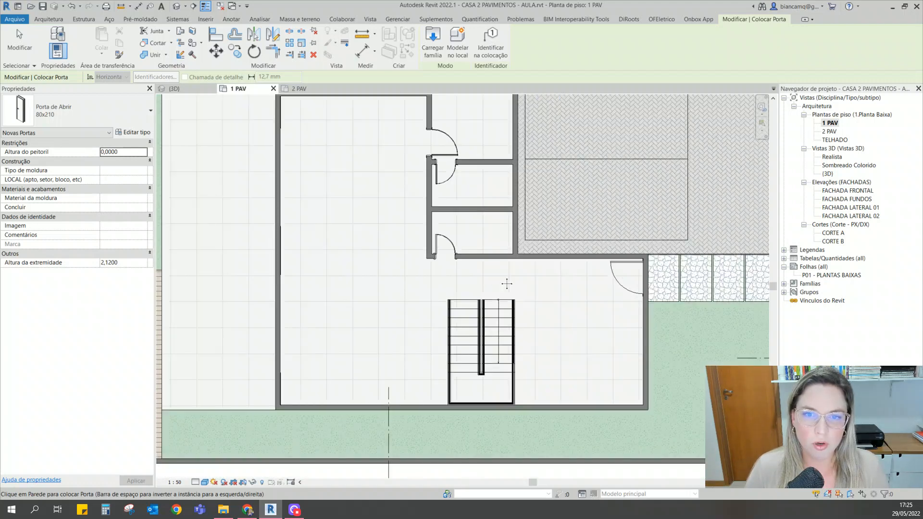
middle_click_drag(507, 284, 475, 317)
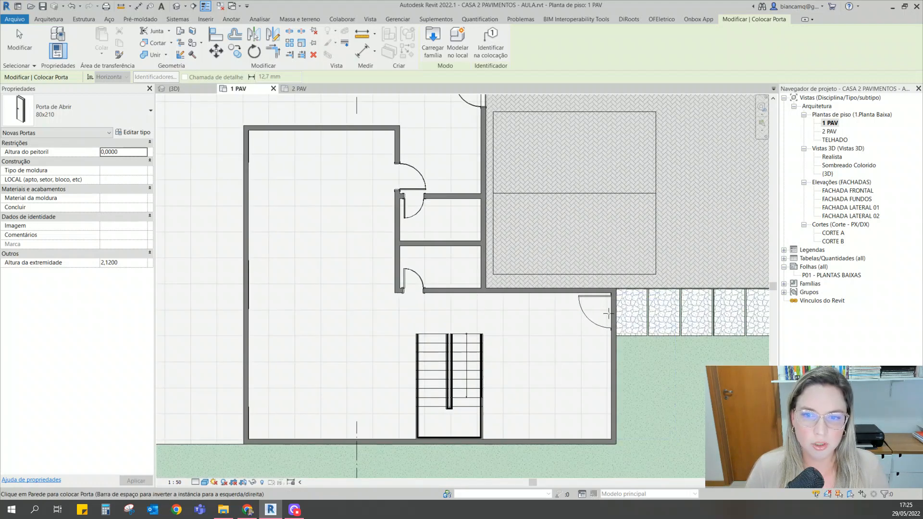
left_click(110, 111)
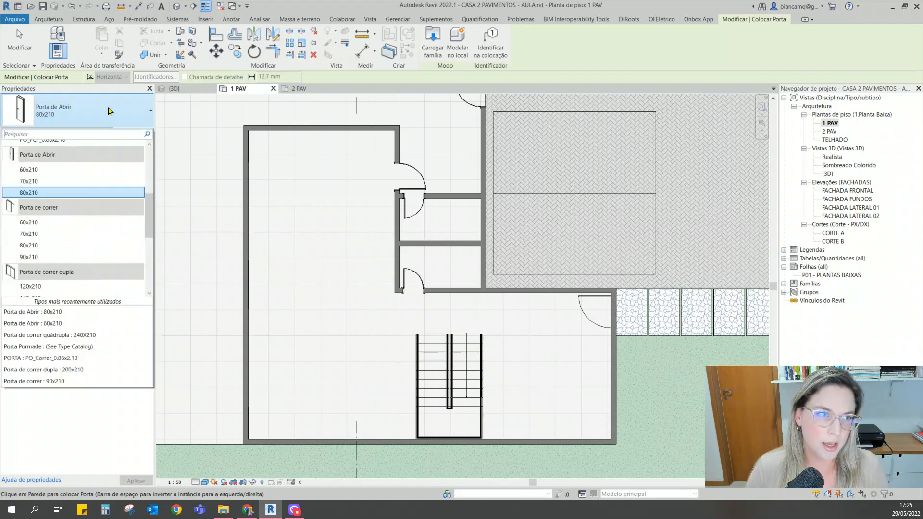
scroll(51, 232, "down", 5)
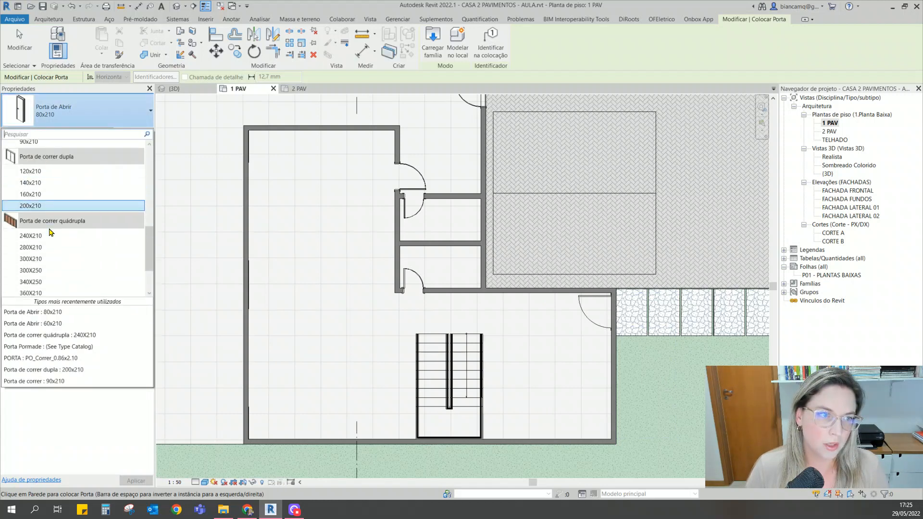
scroll(51, 232, "down", 3)
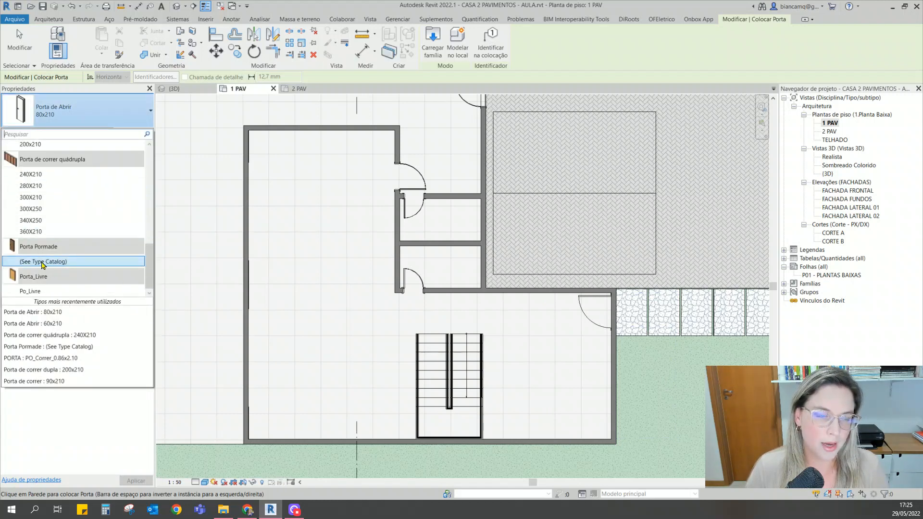
mouse_move(43, 265)
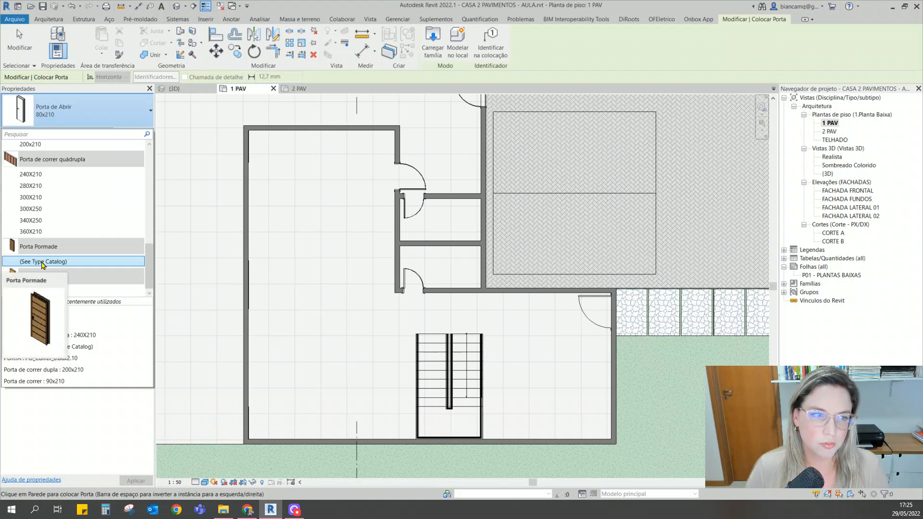
left_click(42, 262)
scroll(618, 328, "up", 1)
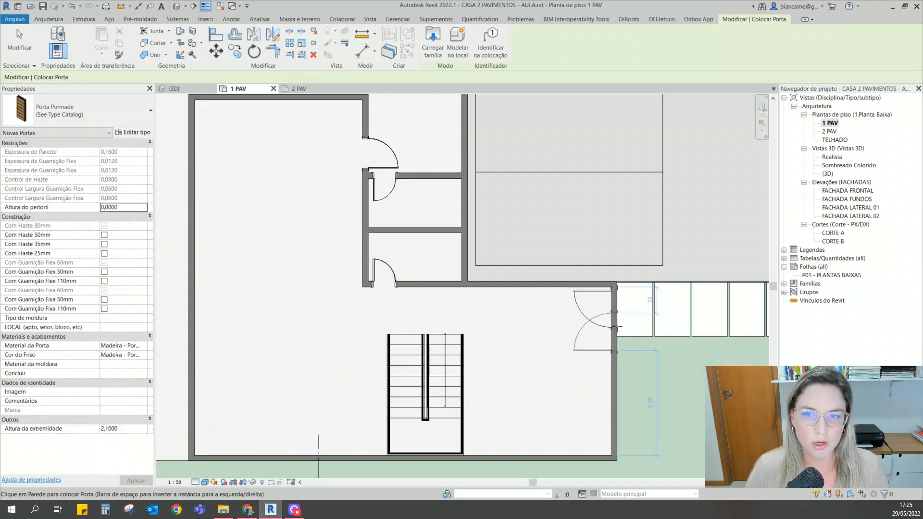
scroll(616, 322, "up", 3)
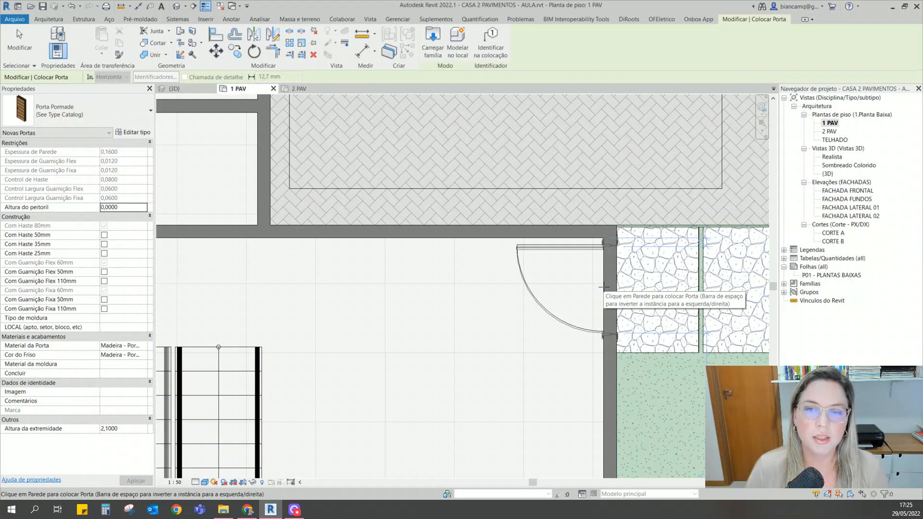
left_click(566, 288)
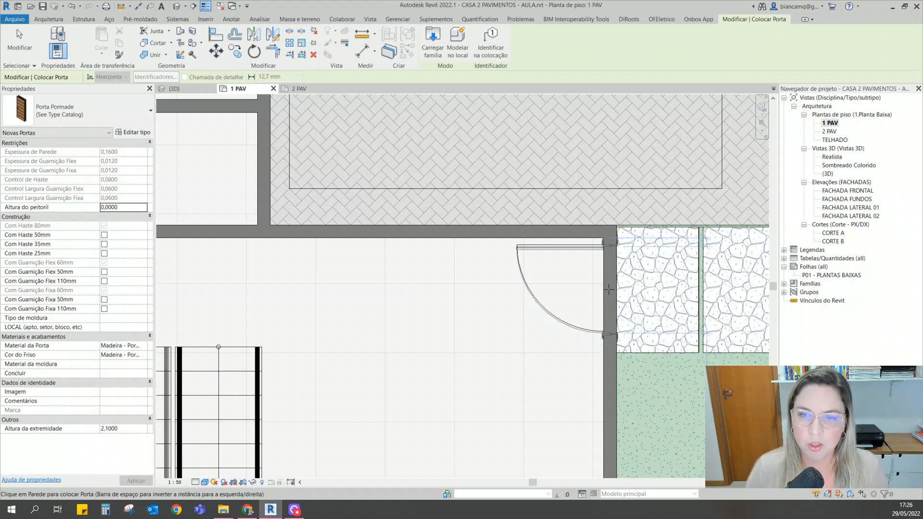
left_click(594, 370)
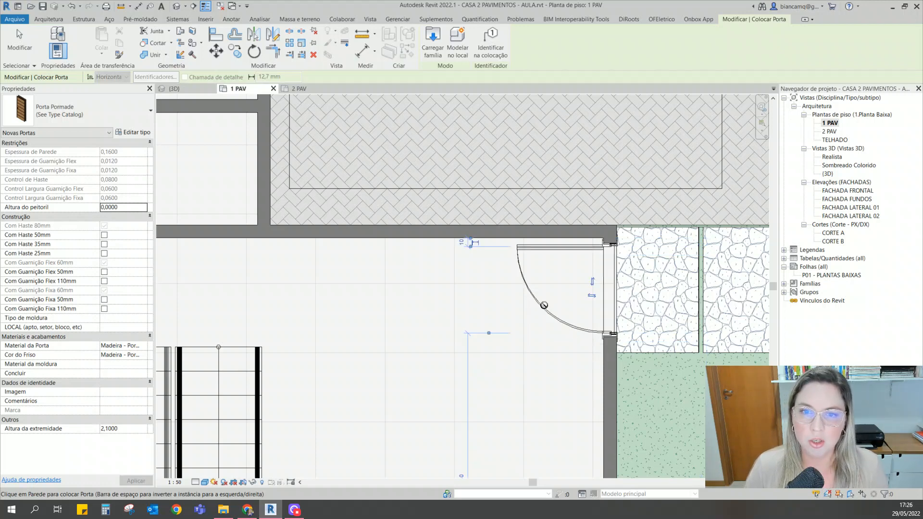
key("Escape")
Step: Move the entrance door down along its wall and set its distance from the upper wall to 0,1 m
middle_click_drag(544, 305, 388, 210)
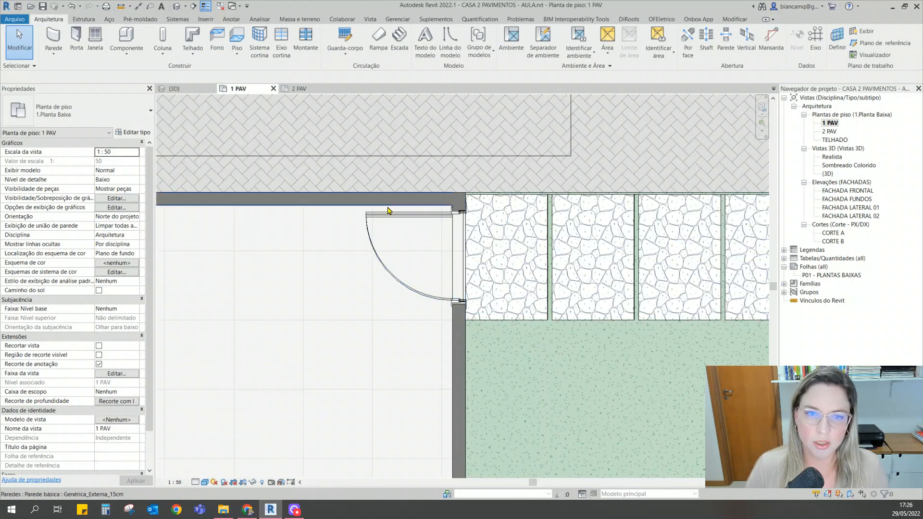
left_click(393, 219)
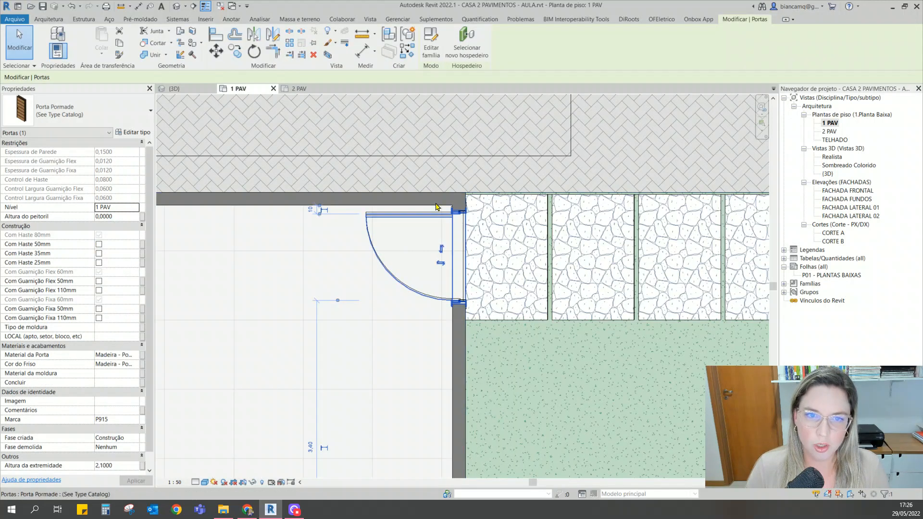
left_click_drag(391, 219, 391, 315, "ctrl")
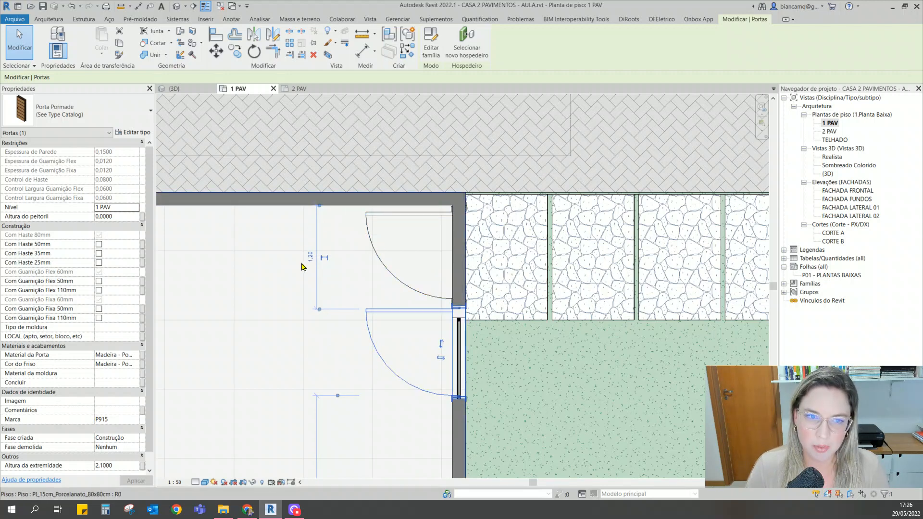
left_click(310, 258)
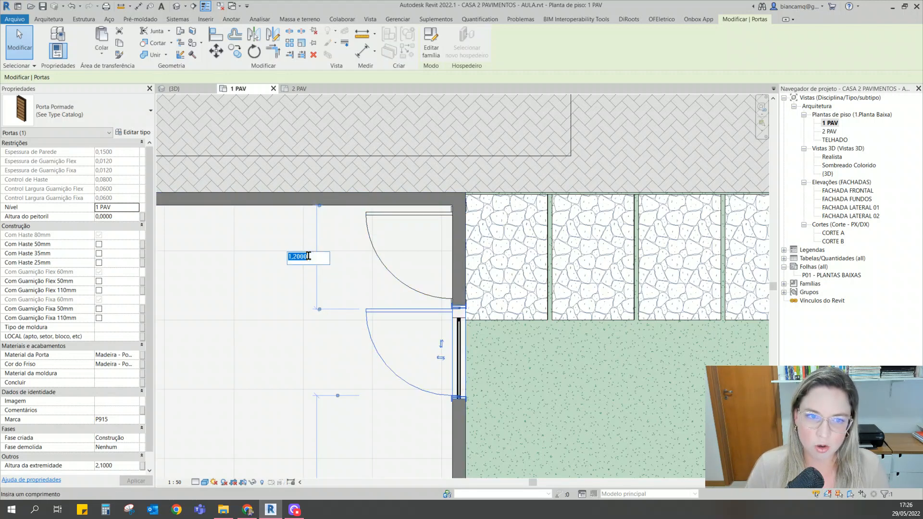
type("0,1")
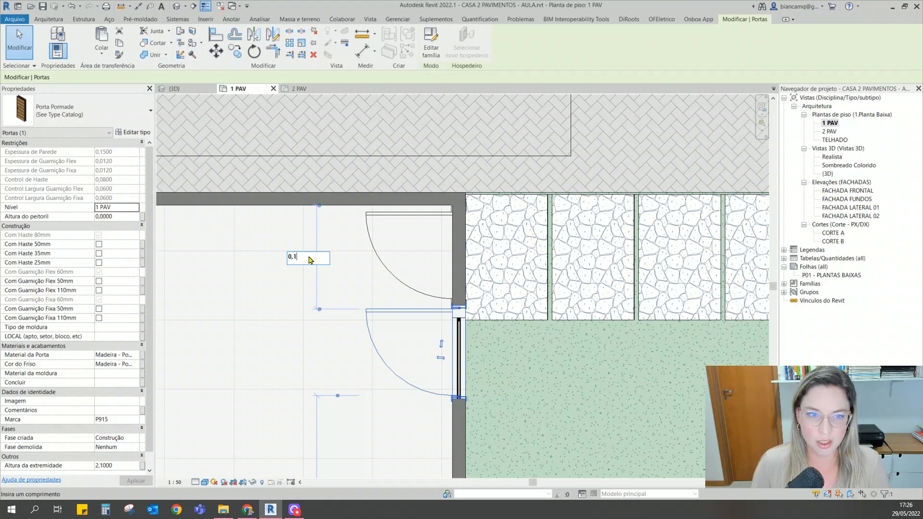
key("Return")
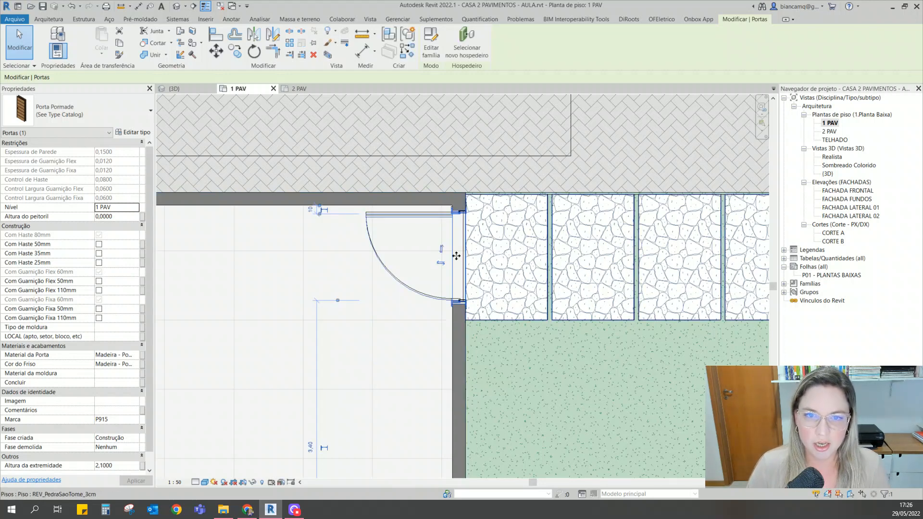
key("Escape")
scroll(499, 298, "down", 3)
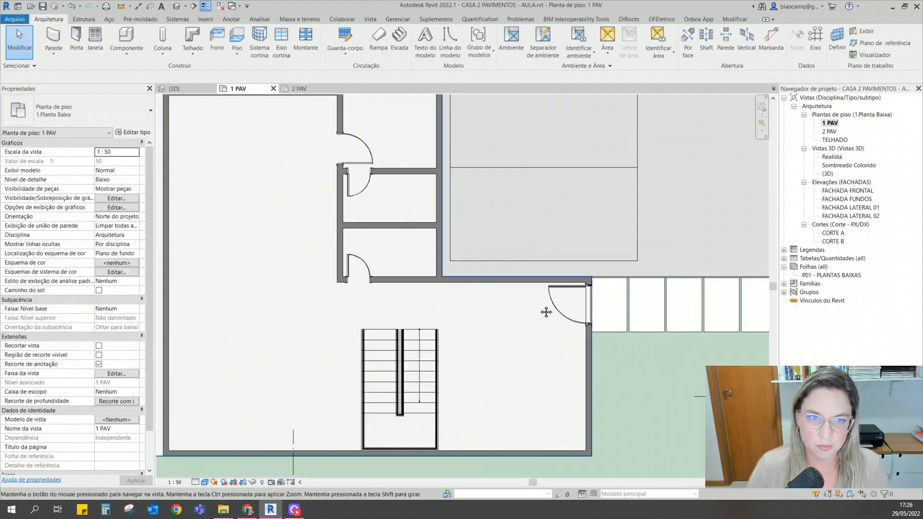
left_click(76, 38)
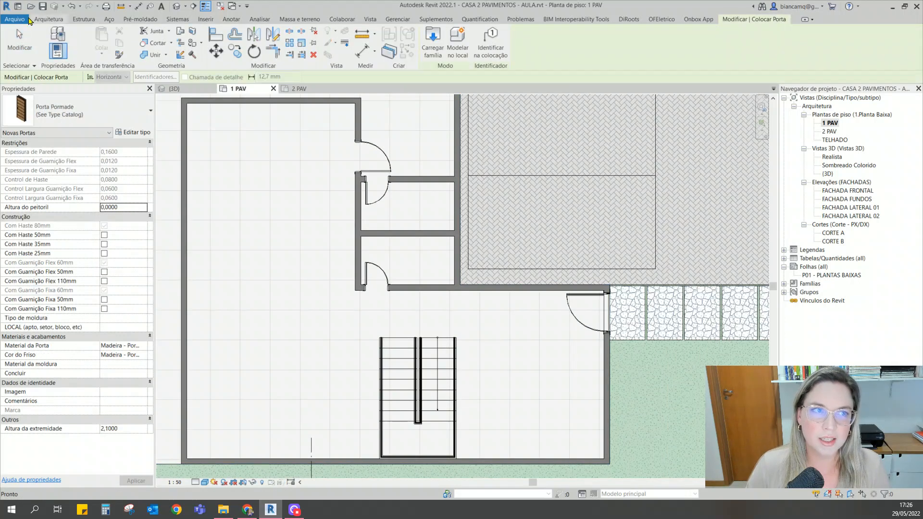
left_click(39, 21)
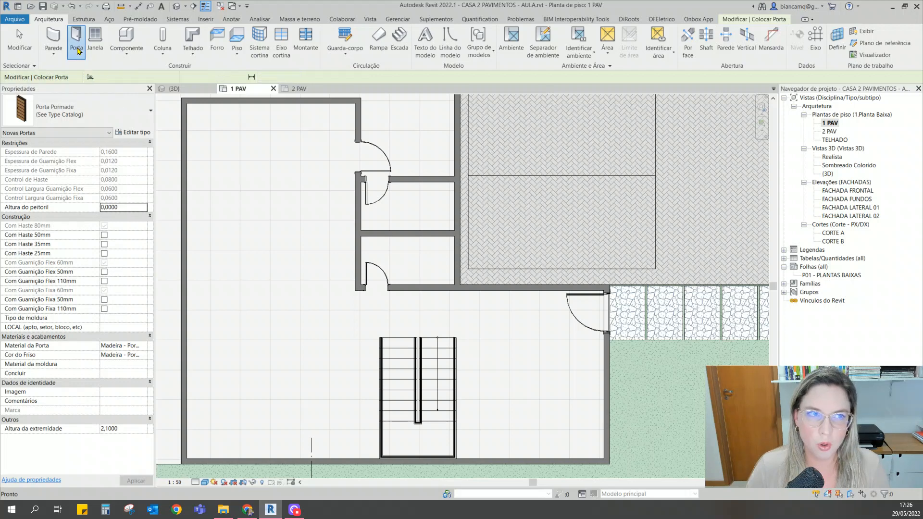
left_click(754, 19)
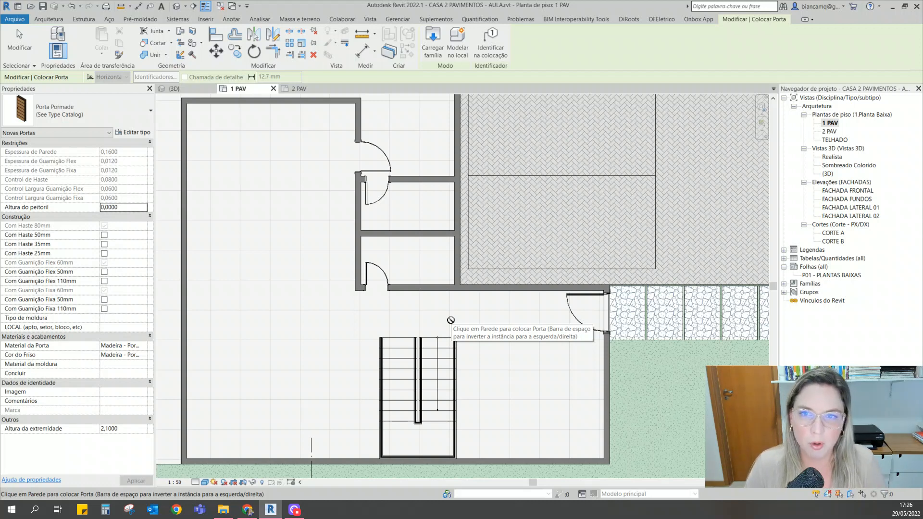
scroll(452, 264, "down", 1)
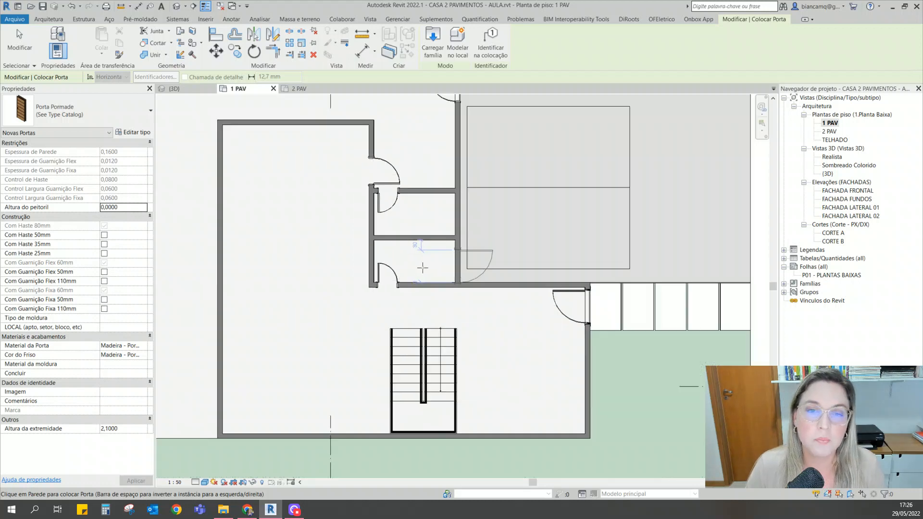
middle_click_drag(404, 276, 452, 310)
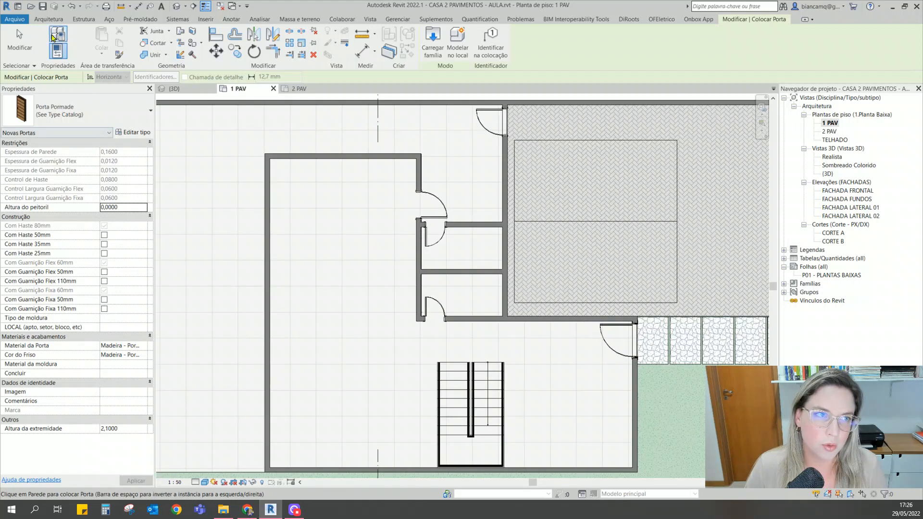
left_click(97, 109)
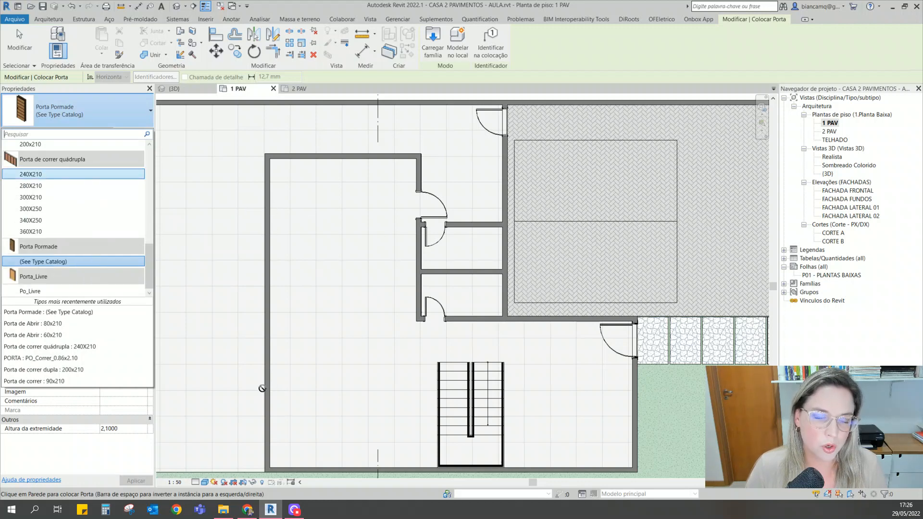
left_click(261, 219)
scroll(287, 242, "down", 2)
middle_click_drag(289, 241, 344, 218)
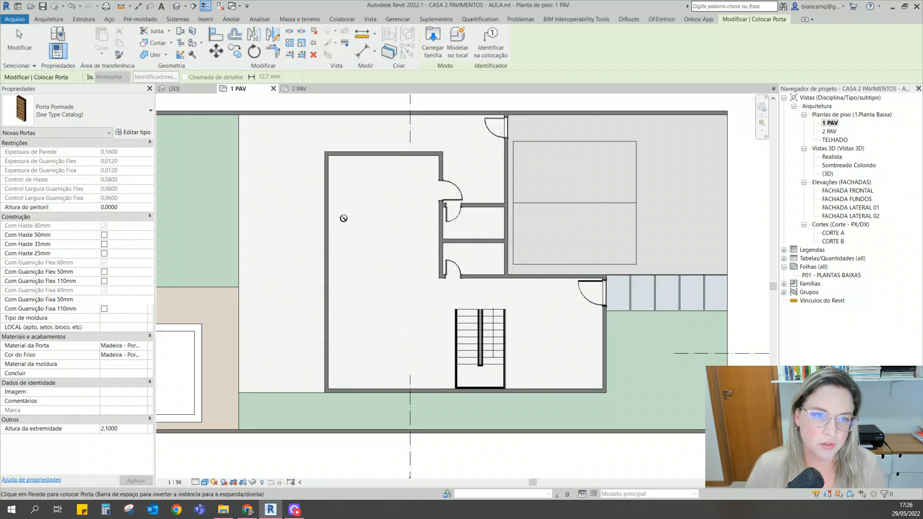
key("Escape")
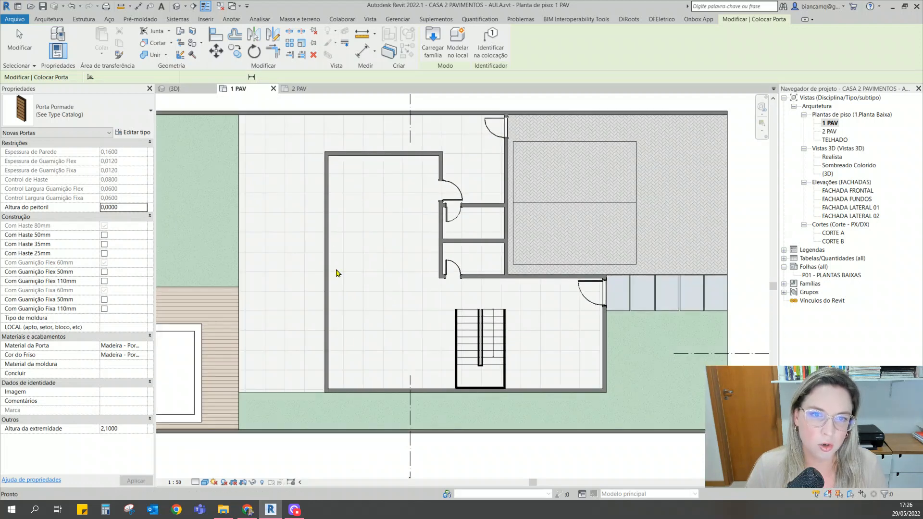
key("Escape")
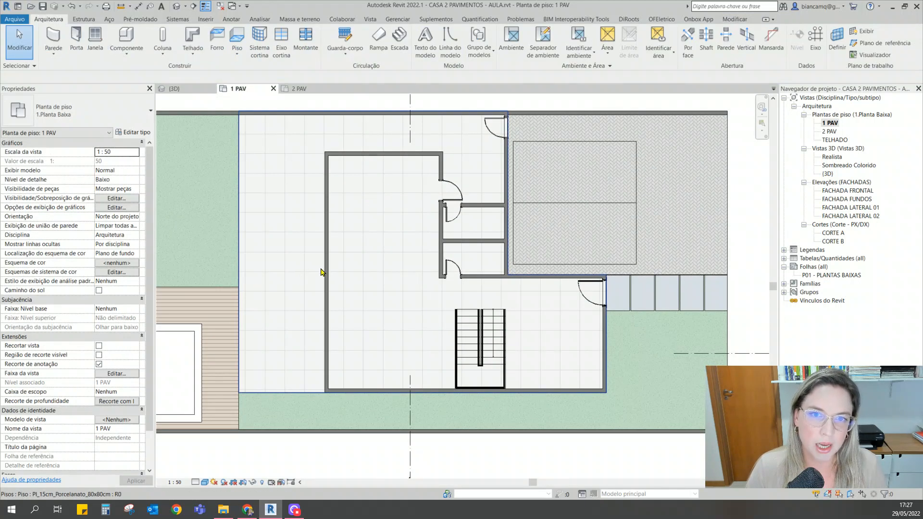
Step: Switch the floor plan's visual style to Estrutura de arame so the base's door symbols show through the walls
scroll(342, 268, "up", 2)
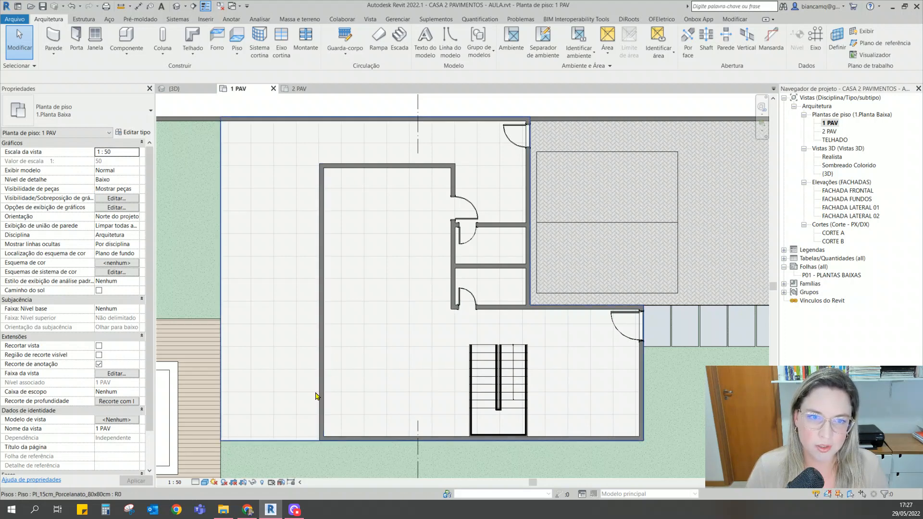
left_click(204, 482)
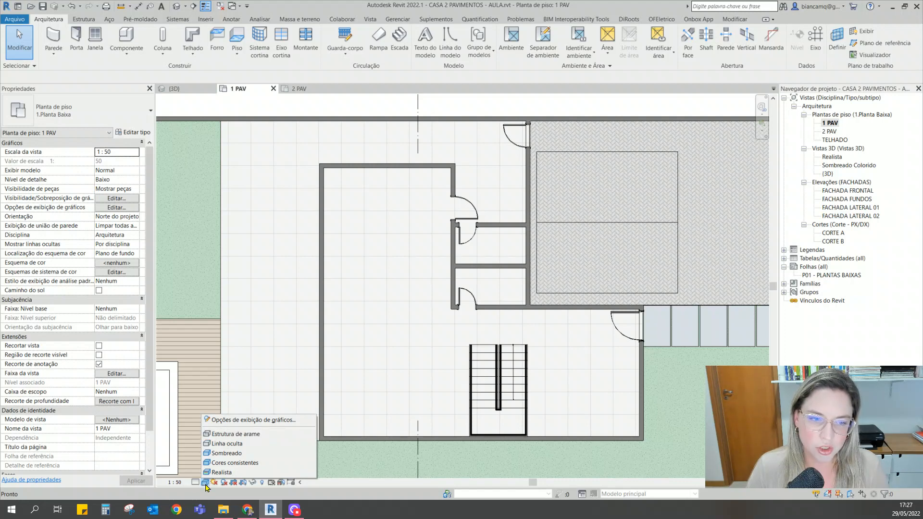
left_click(230, 435)
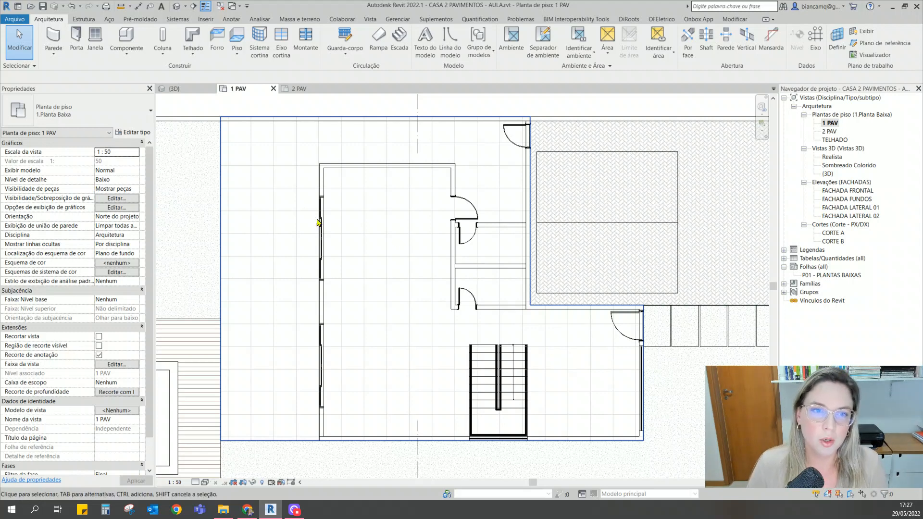
Step: Try to measure the length of the upper sliding door symbol in the large room's wall facing the deck
scroll(318, 222, "up", 3)
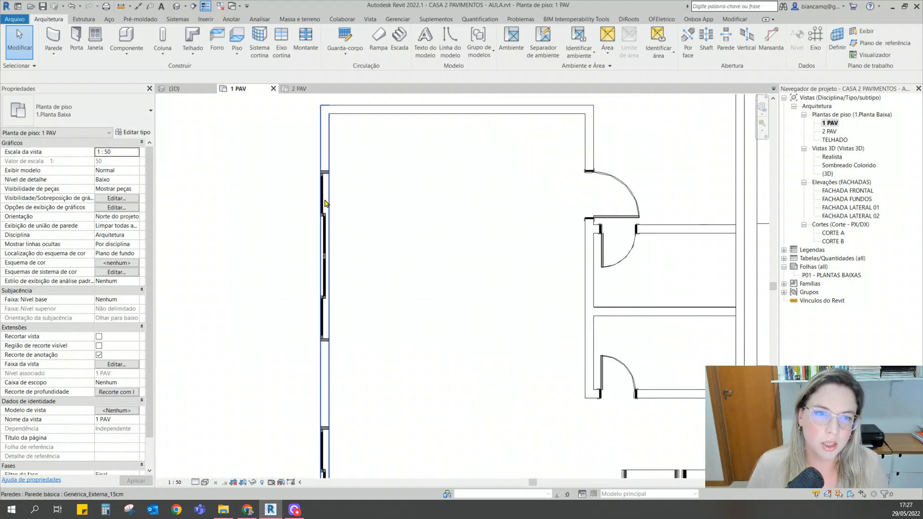
left_click(121, 9)
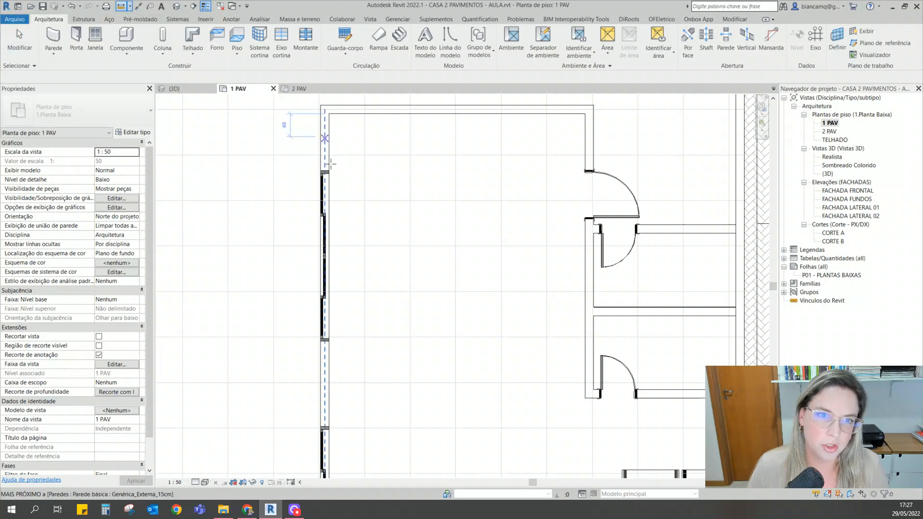
left_click(329, 171)
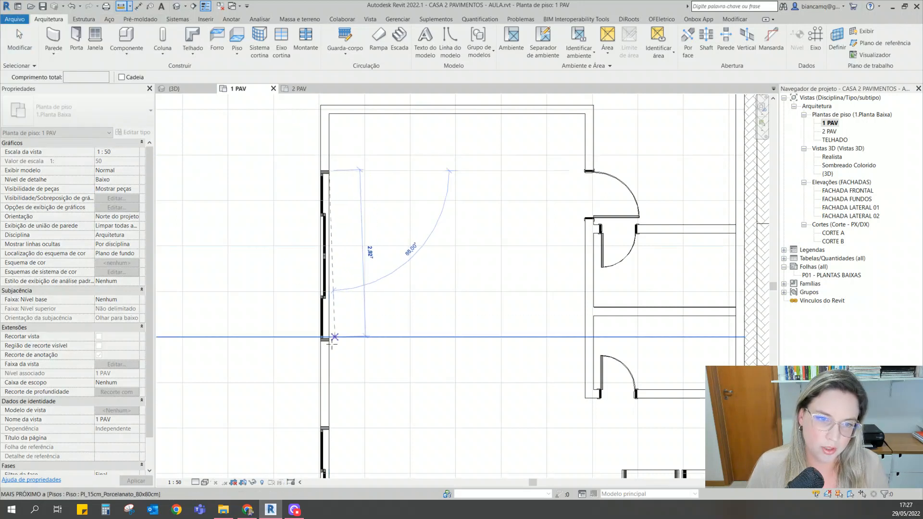
left_click(329, 337)
key("Escape")
key("Escape")
Step: Measure the upper sliding door opening precisely between the inner corners of its two jambs on the DWG base
scroll(329, 337, "up", 4)
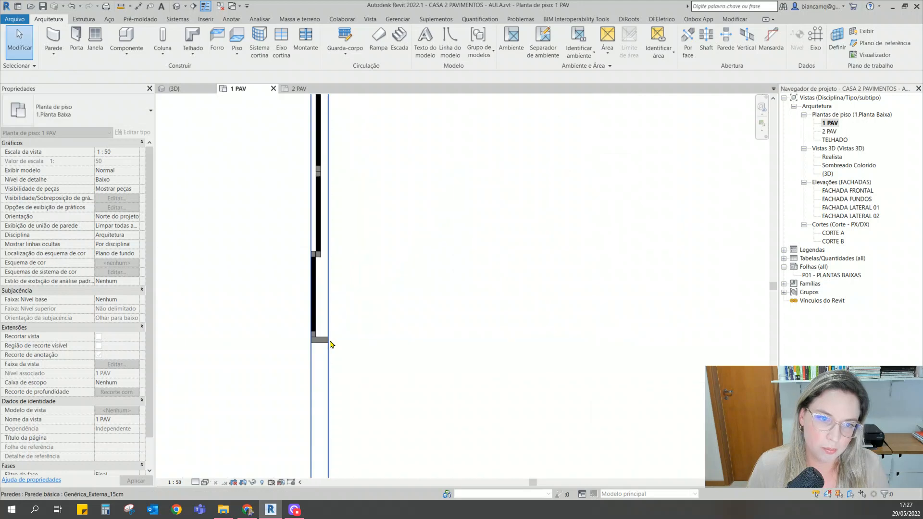
left_click(121, 8)
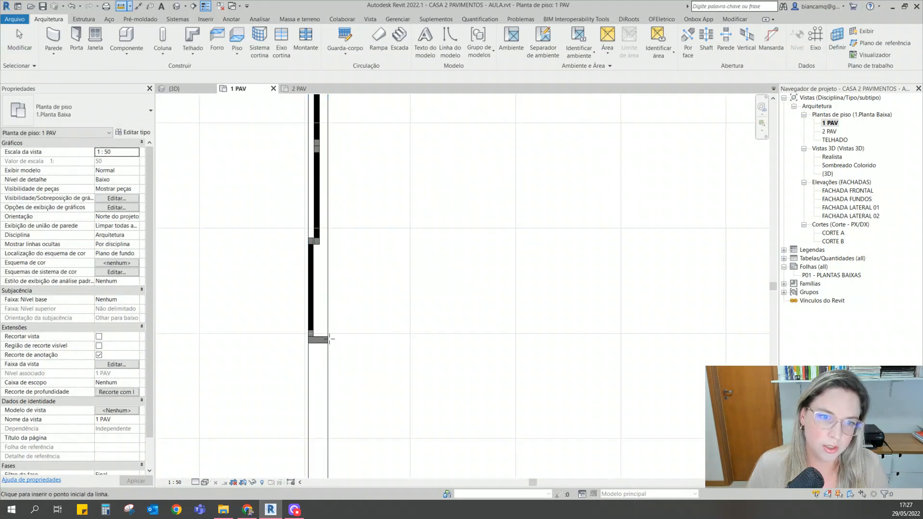
scroll(328, 336, "up", 3)
left_click(328, 336)
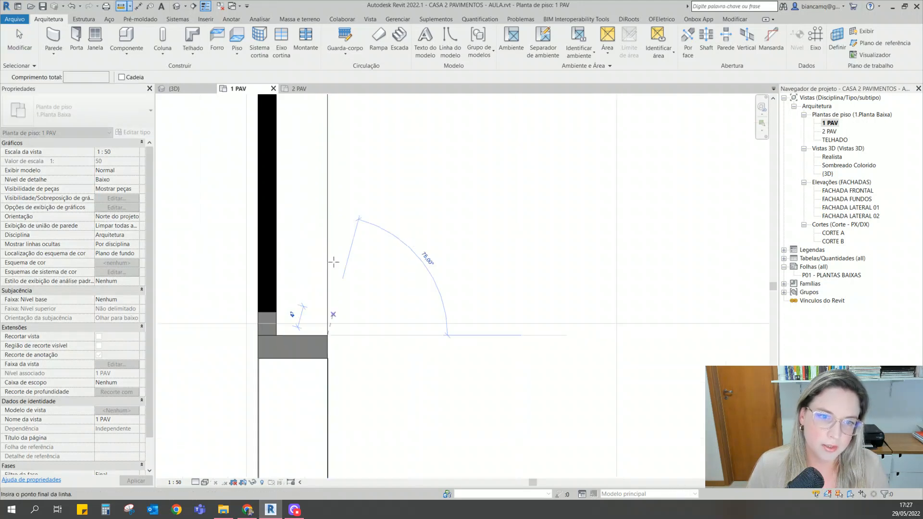
scroll(329, 317, "down", 2)
middle_click_drag(335, 174, 346, 430)
middle_click_drag(380, 145, 333, 459)
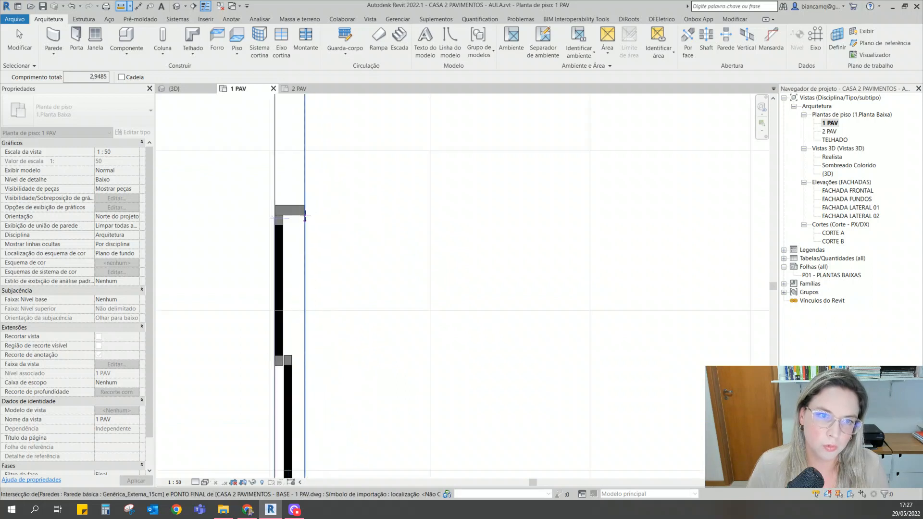
left_click(305, 215)
scroll(305, 215, "down", 3)
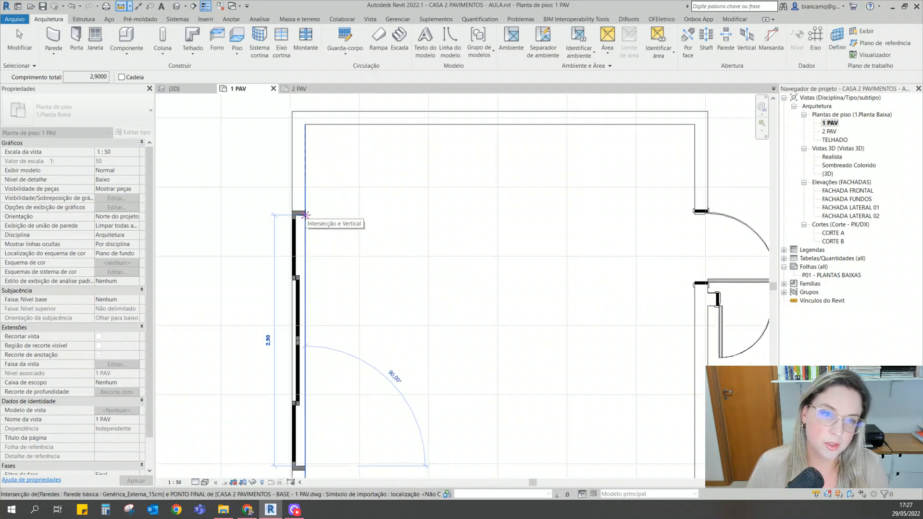
key("Escape")
key("Escape")
scroll(306, 219, "down", 2)
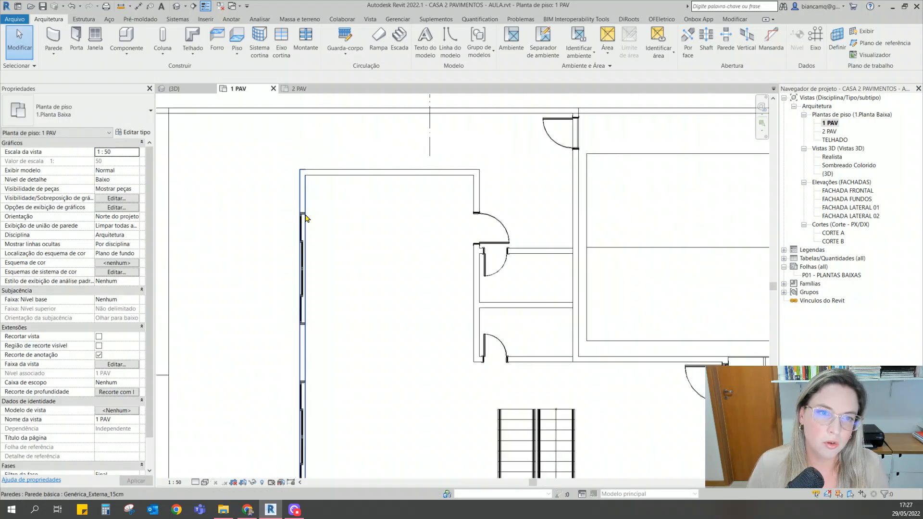
Step: Start a Porta de correr quádrupla 280X210 door and duplicate its type as 290X210
middle_click_drag(364, 283, 347, 210)
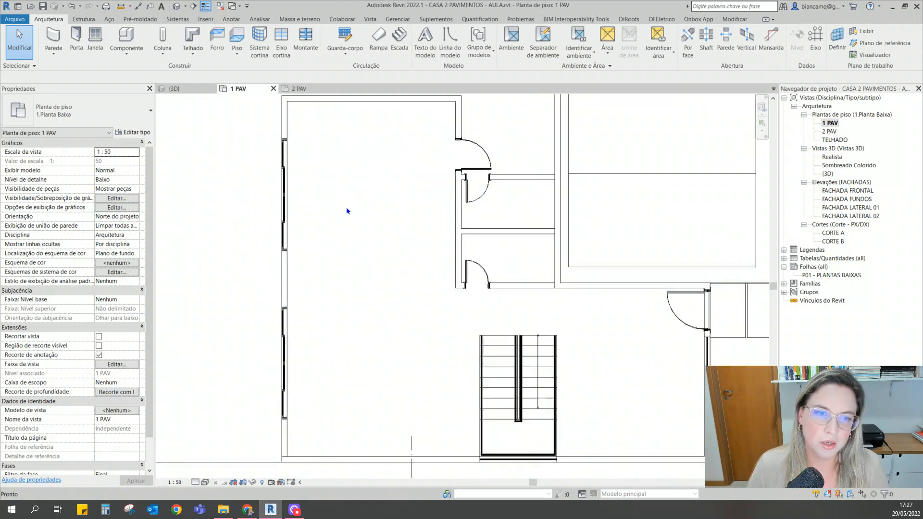
scroll(347, 210, "down", 1)
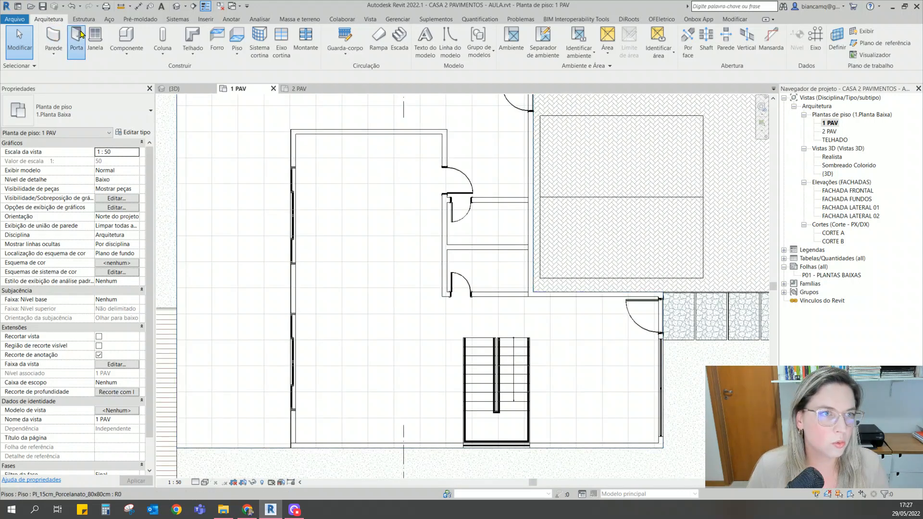
left_click(77, 37)
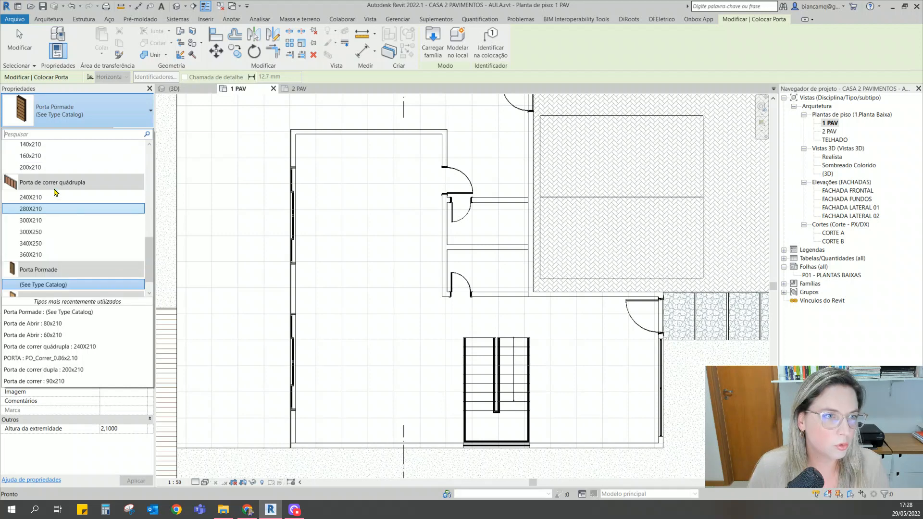
scroll(63, 217, "up", 3)
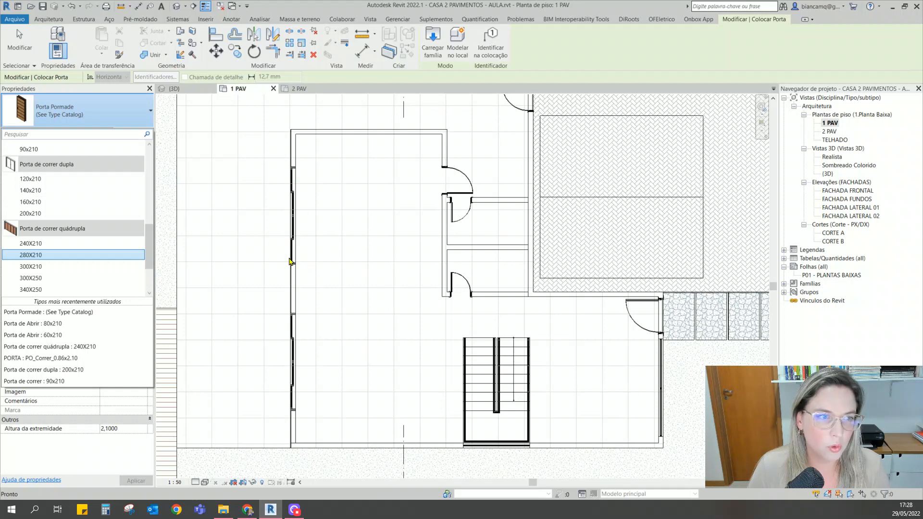
left_click(43, 258)
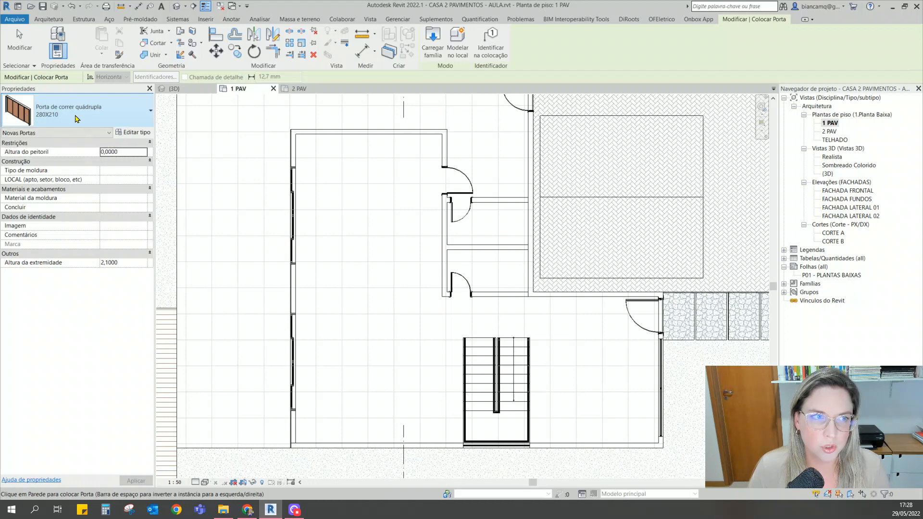
left_click(135, 133)
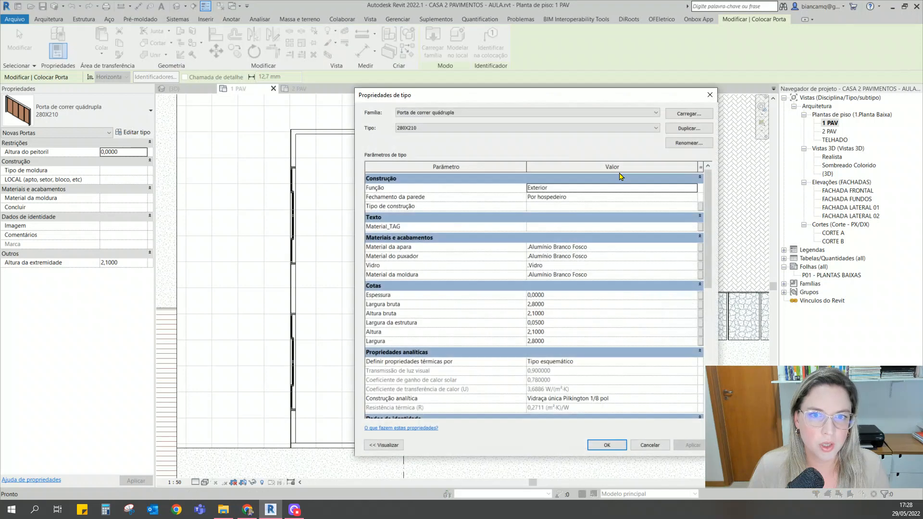
left_click_drag(593, 97, 543, 89)
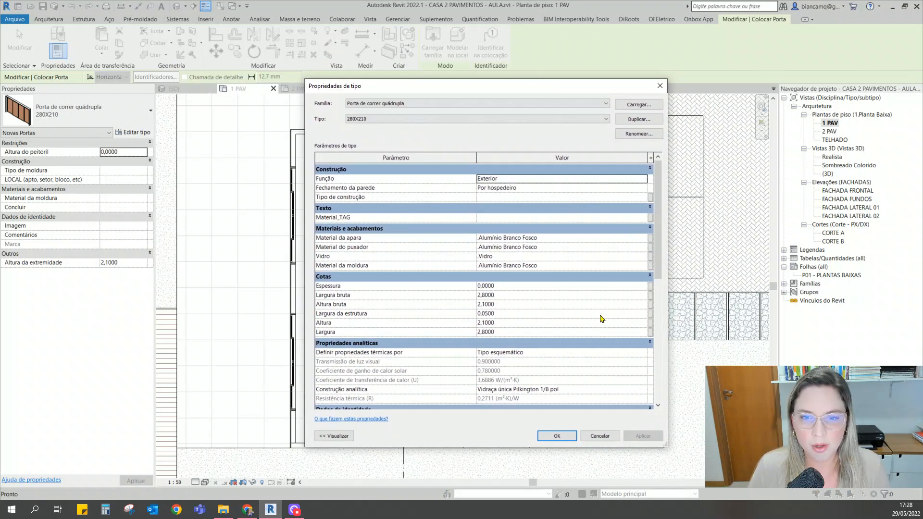
left_click(635, 119)
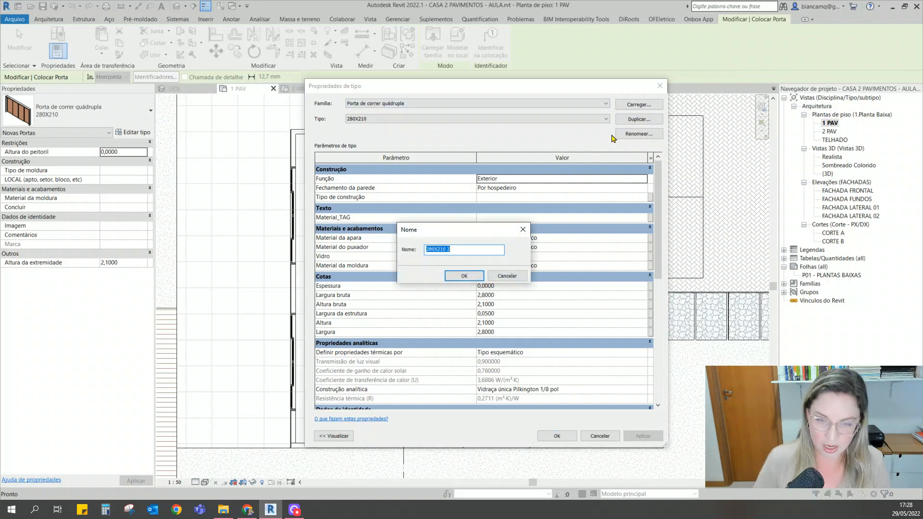
key("End")
key("BackSpace")
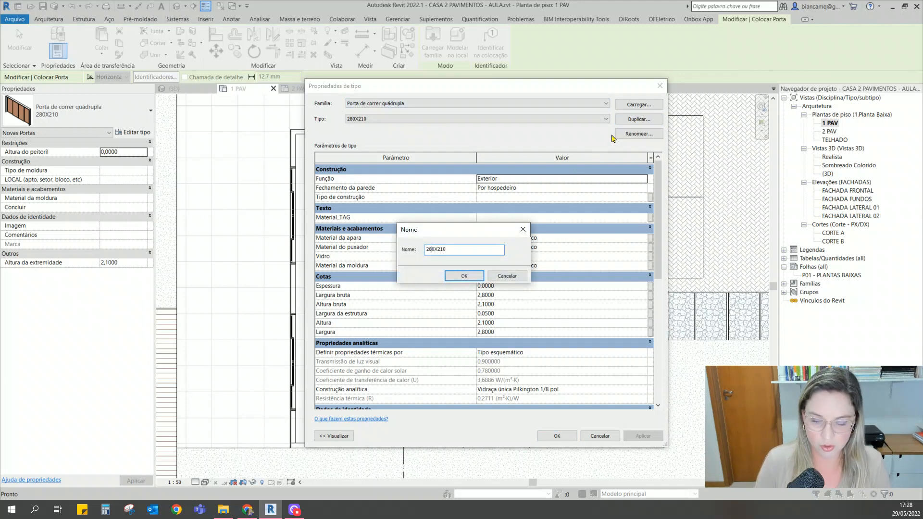
type("9")
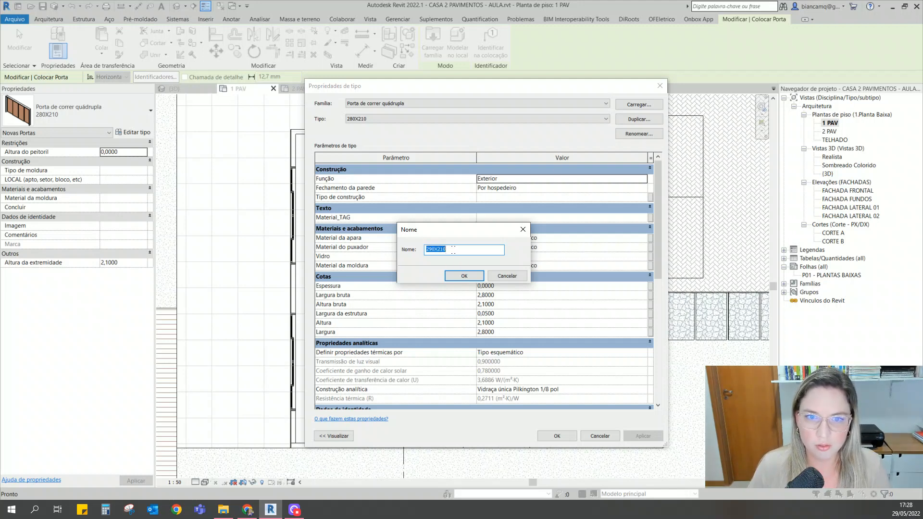
left_click(475, 276)
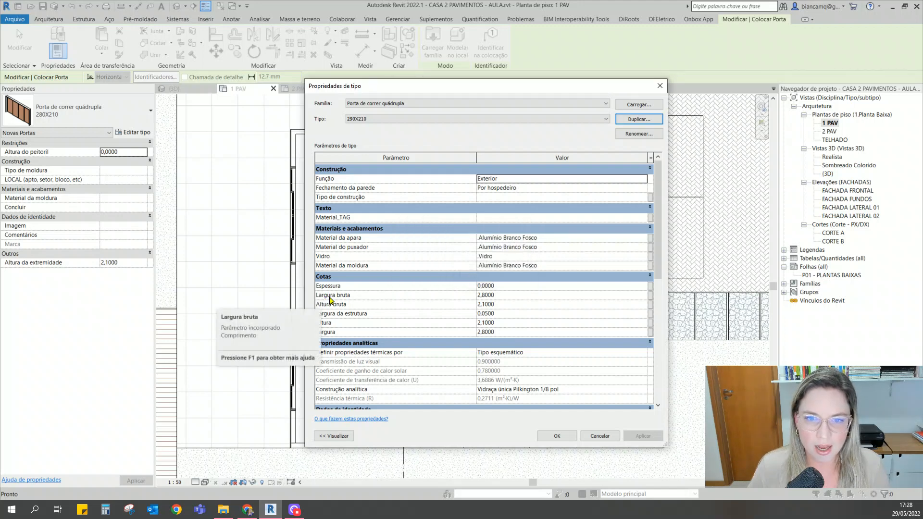
Step: Set the 290X210 door type's Largura bruta to 2,9 m and accept the type properties
left_click_drag(504, 293, 483, 294)
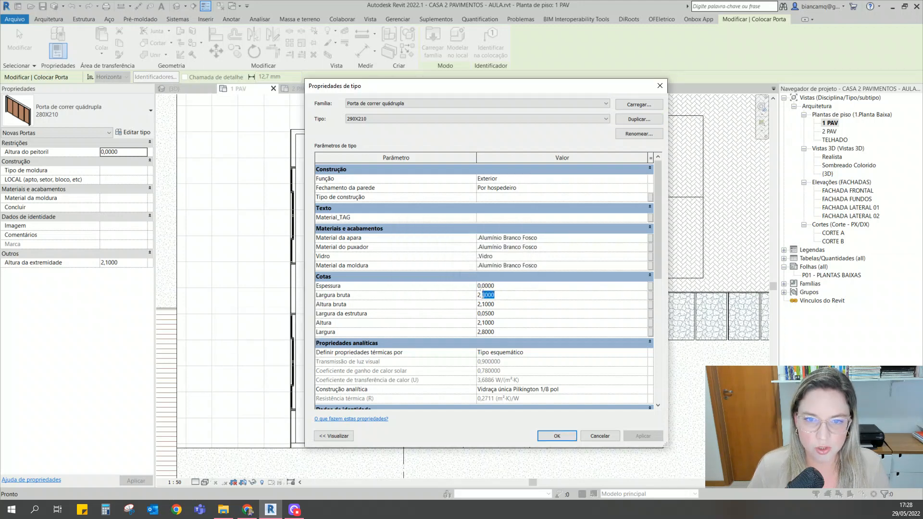
type("9")
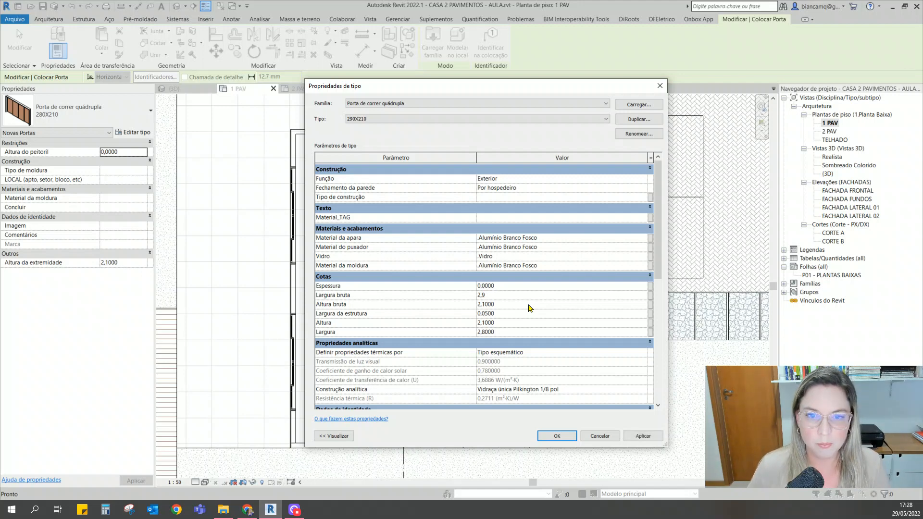
left_click(509, 298)
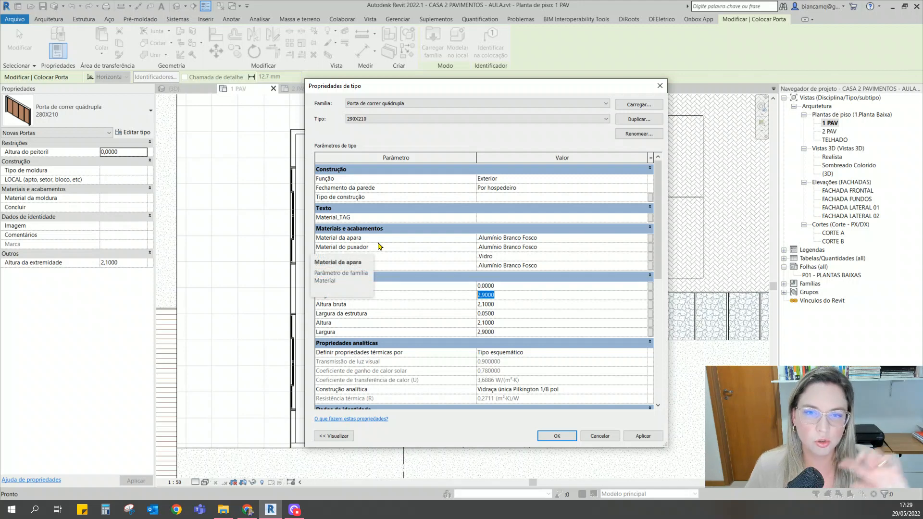
left_click(513, 256)
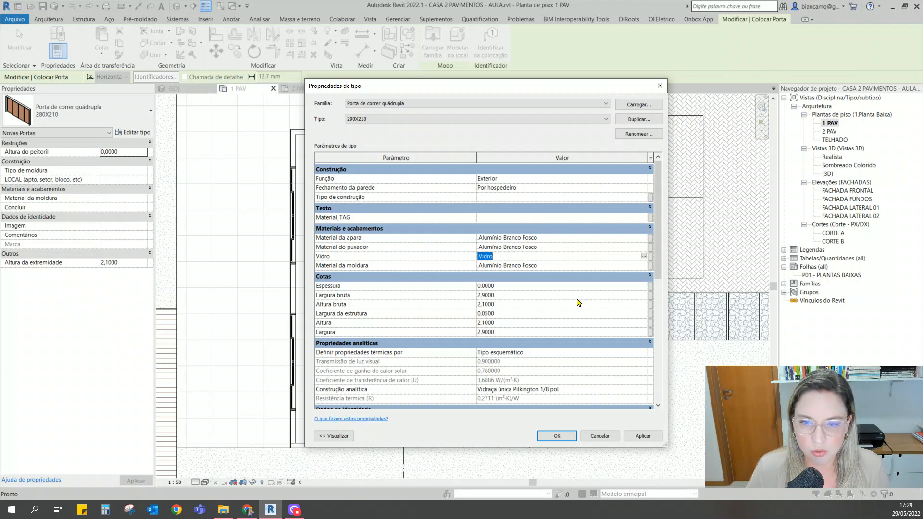
left_click(557, 436)
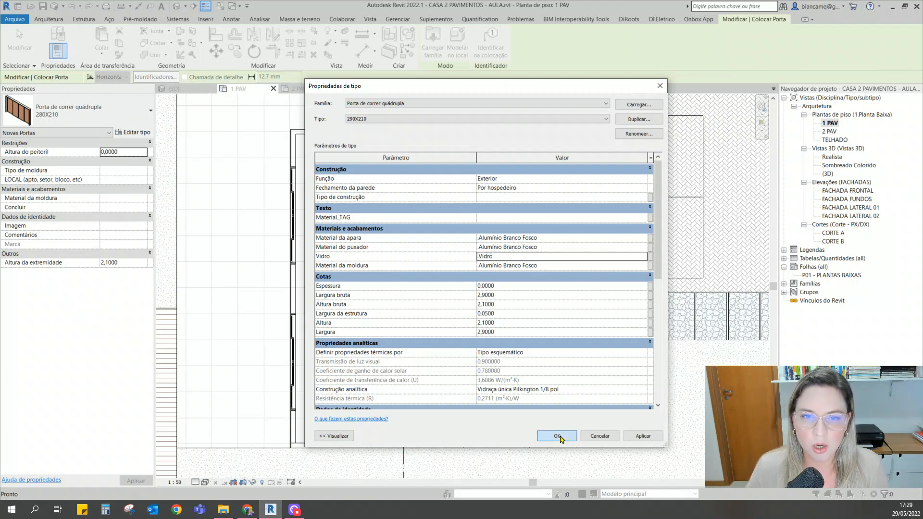
Step: Place a Porta de correr quádrupla 290X210 door over the upper sliding door symbol in the wall facing the deck
scroll(292, 202, "up", 2)
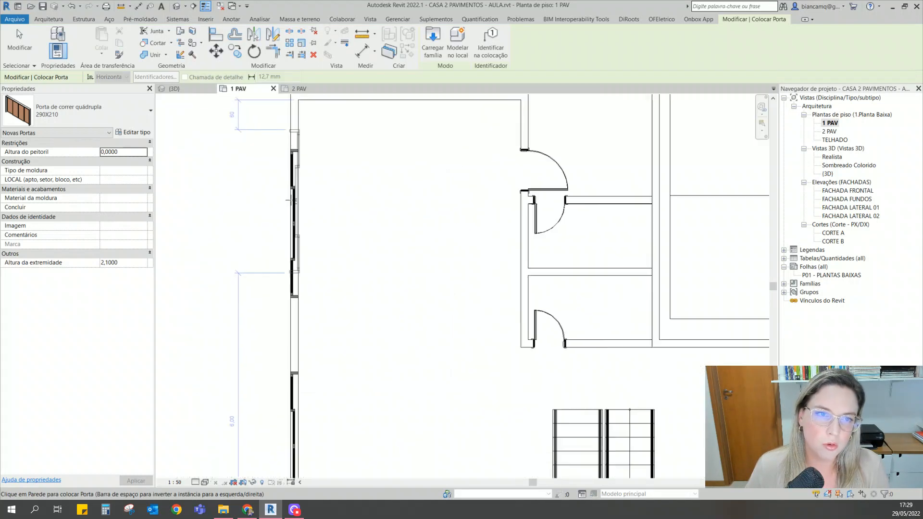
scroll(291, 224, "up", 1)
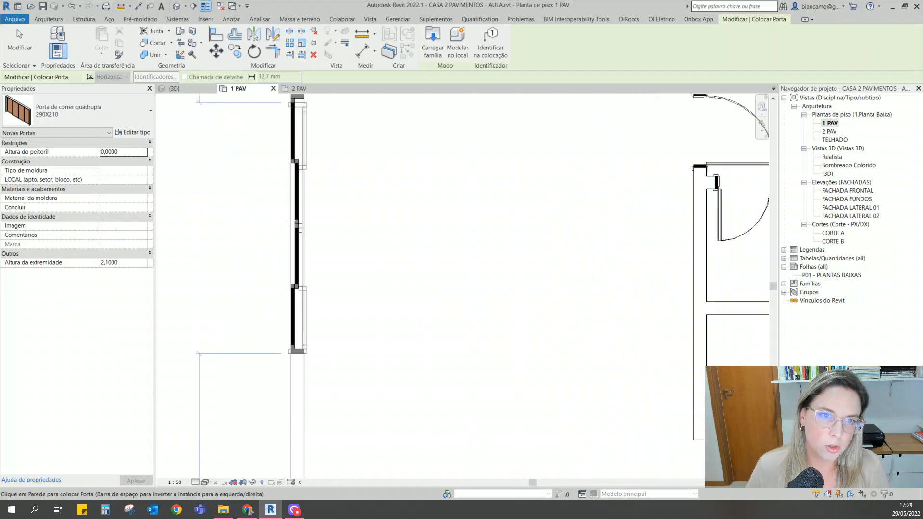
scroll(302, 240, "up", 2)
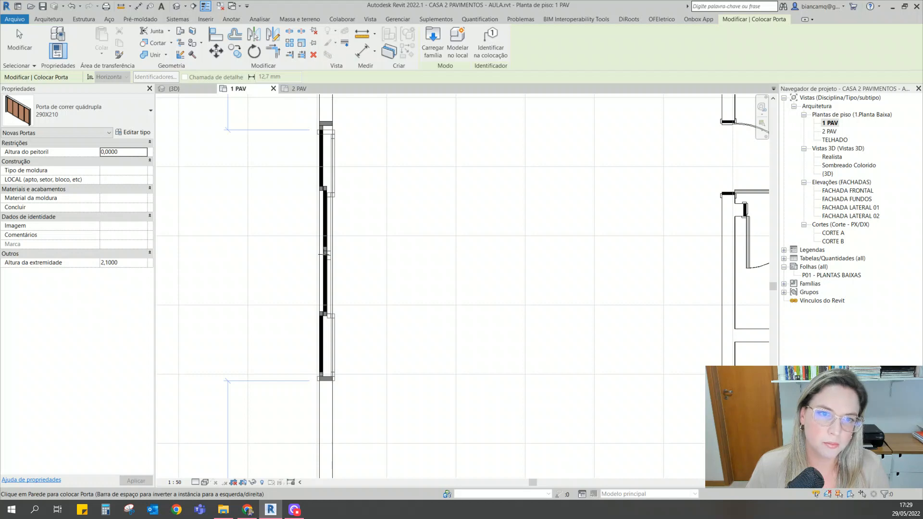
left_click(323, 254)
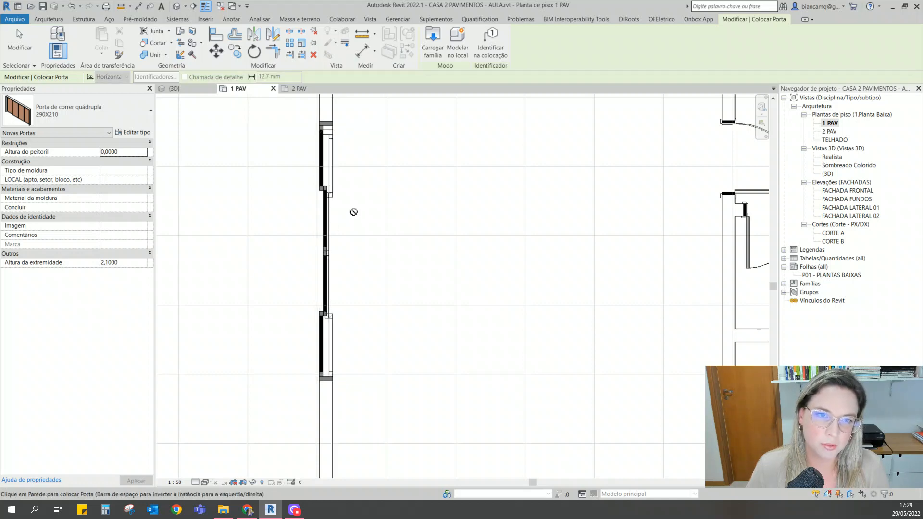
key("Escape")
Step: Align the upper end of the placed sliding door with the inner face of the upper jamb on the DWG base
left_click(332, 212)
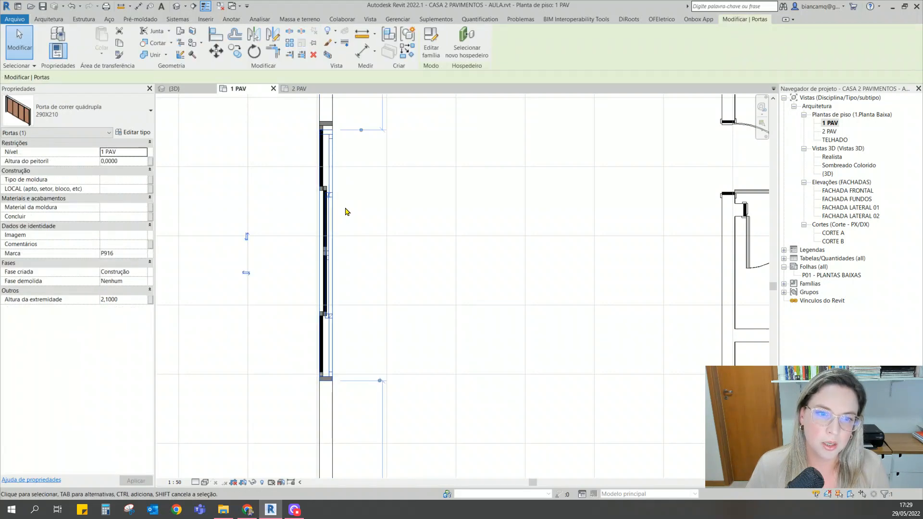
middle_click_drag(381, 241, 445, 246)
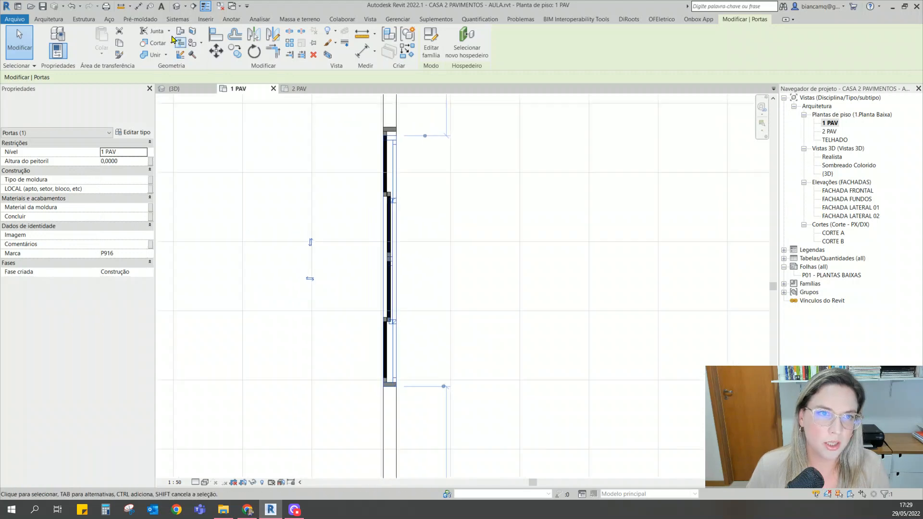
left_click(214, 36)
scroll(378, 120, "up", 4)
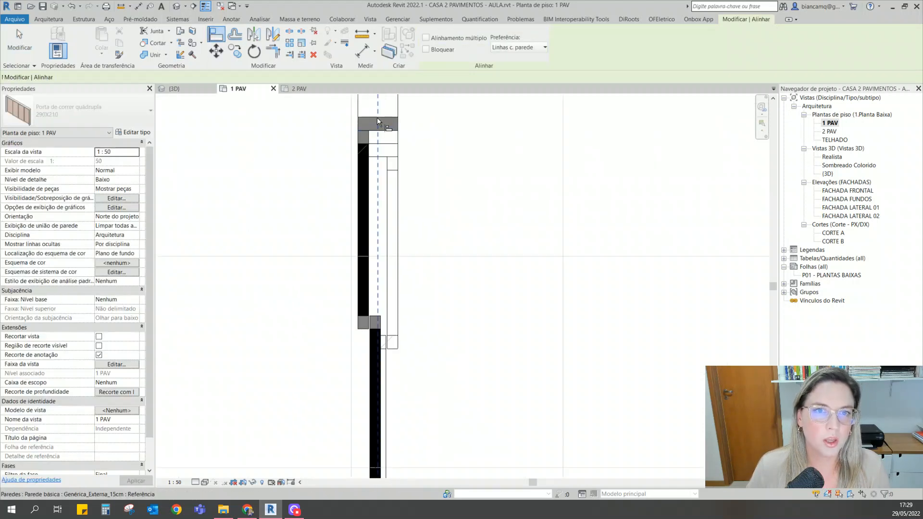
left_click(389, 131)
left_click(387, 144)
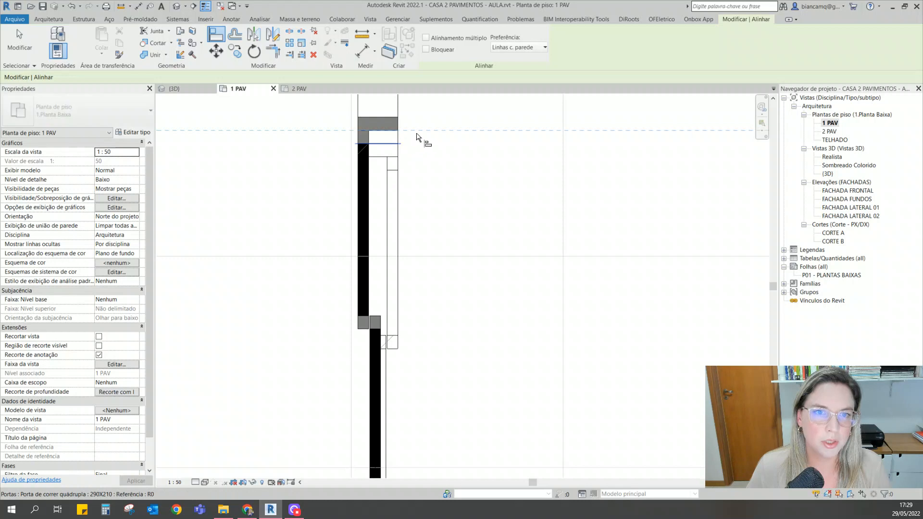
scroll(415, 134, "down", 4)
scroll(435, 211, "down", 2)
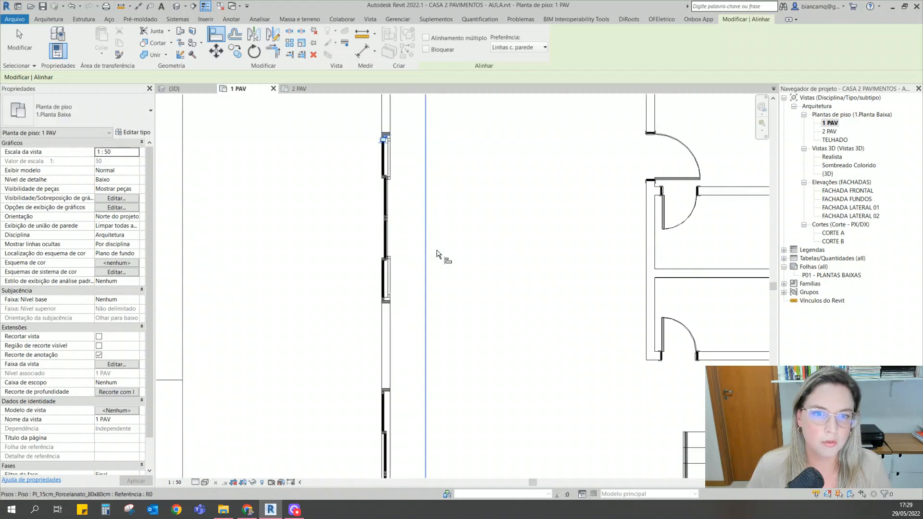
key("Escape")
Step: Test the upper sliding door's hand and facing orientations, leaving only its facing flipped across the wall
scroll(390, 174, "up", 1)
left_click(388, 175)
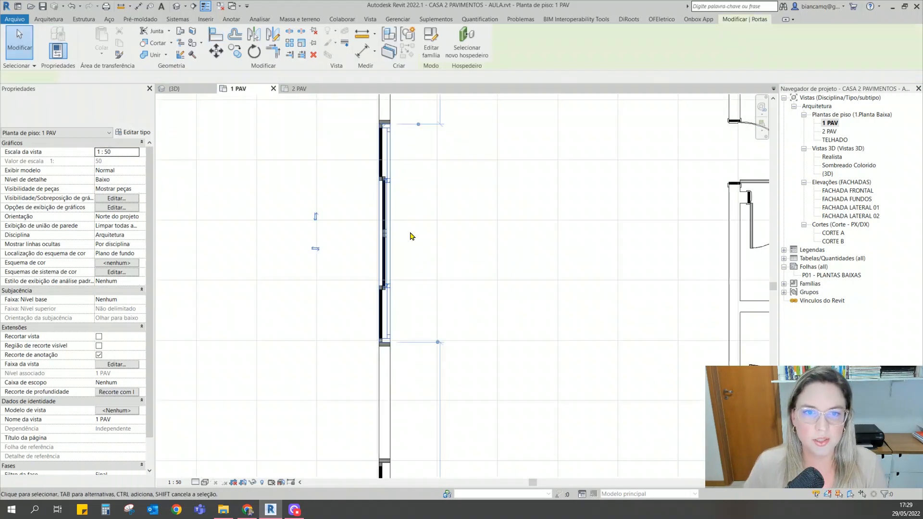
left_click(316, 215)
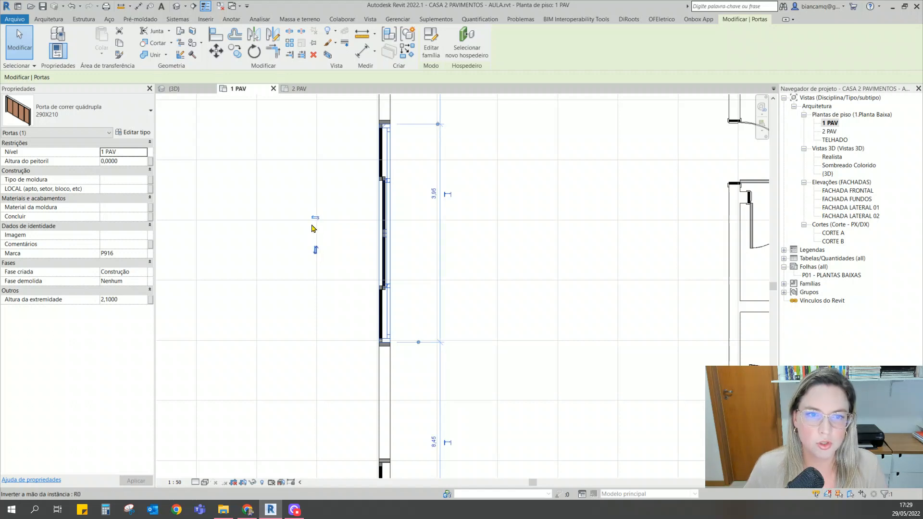
left_click(315, 219)
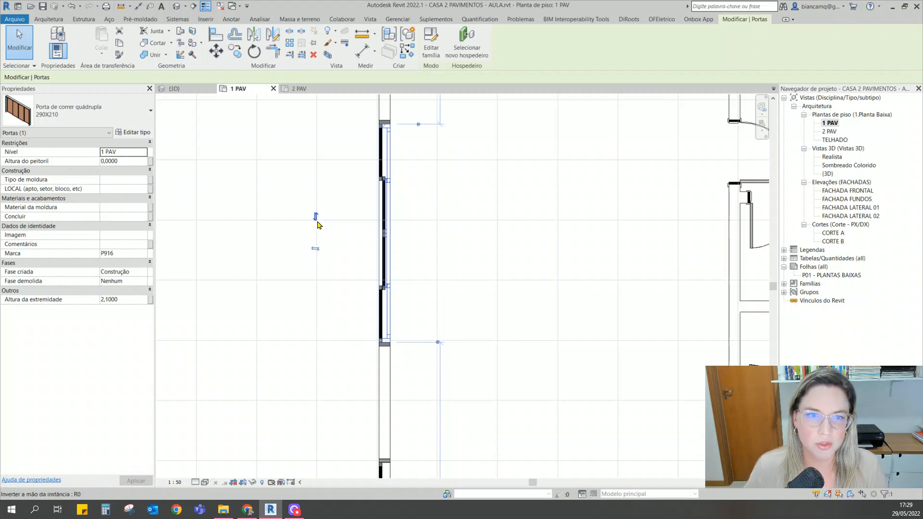
left_click(313, 250)
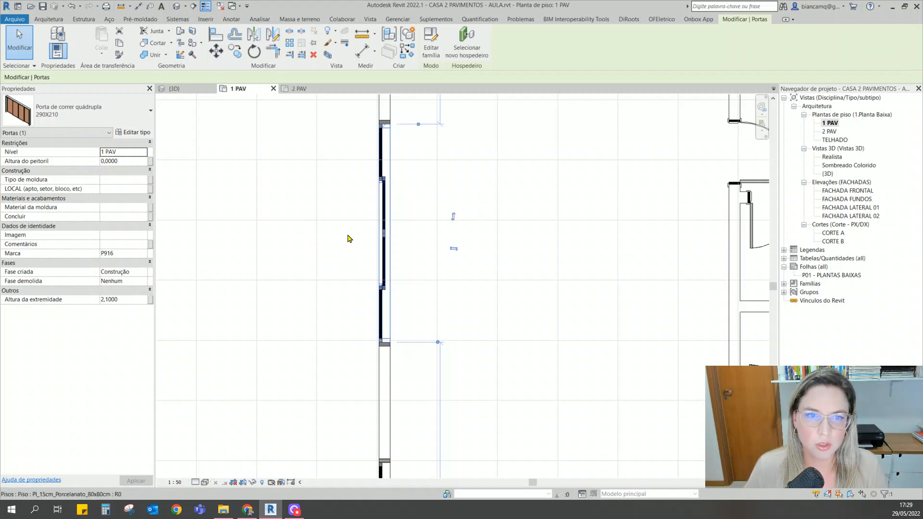
left_click(454, 250)
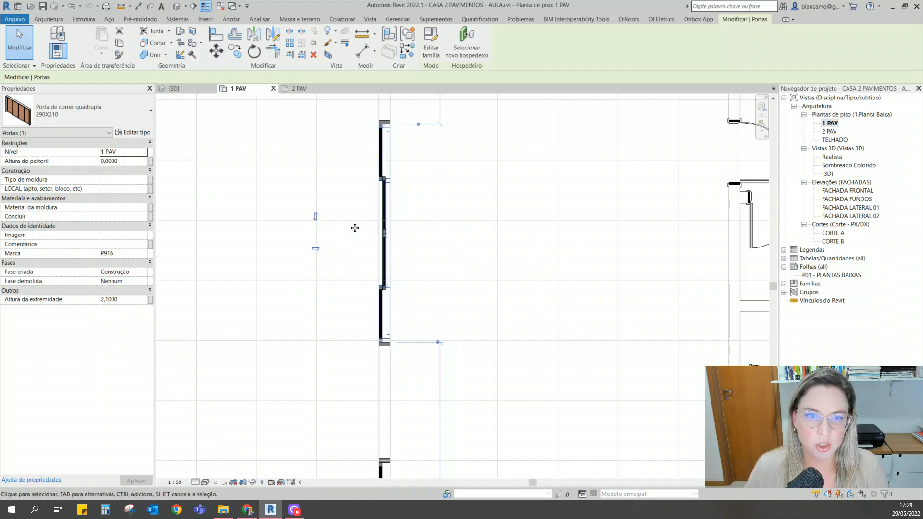
left_click(314, 251)
Step: Create a similar 290X210 sliding door from the upper one and place it over the lower opening of the same wall
scroll(443, 291, "down", 2)
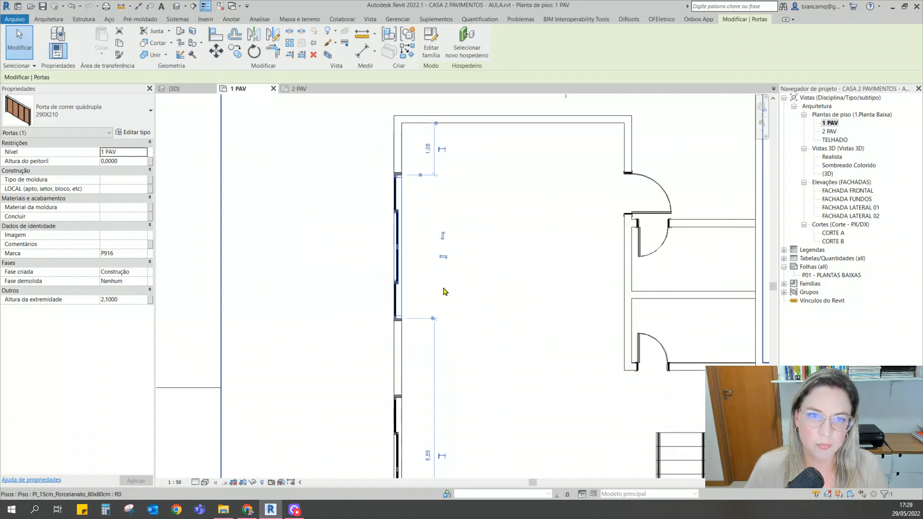
scroll(443, 292, "down", 1)
middle_click_drag(387, 215, 299, 190)
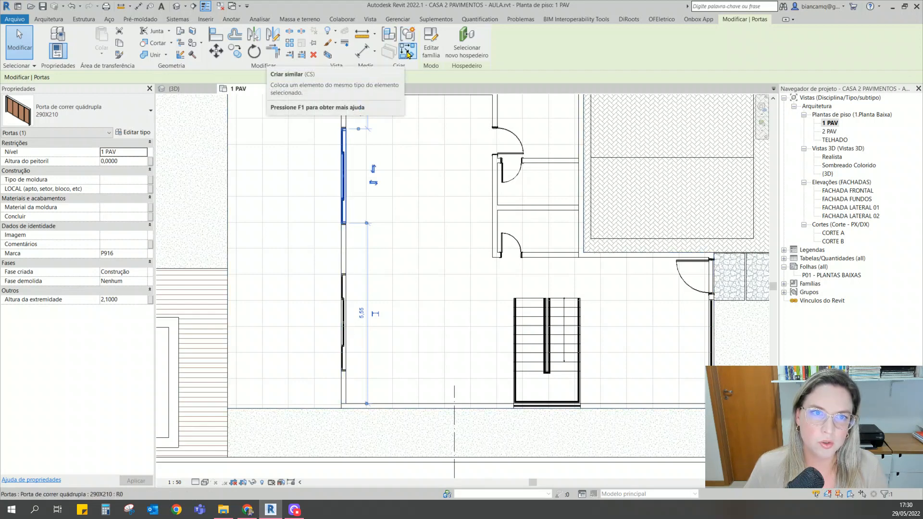
left_click(350, 153)
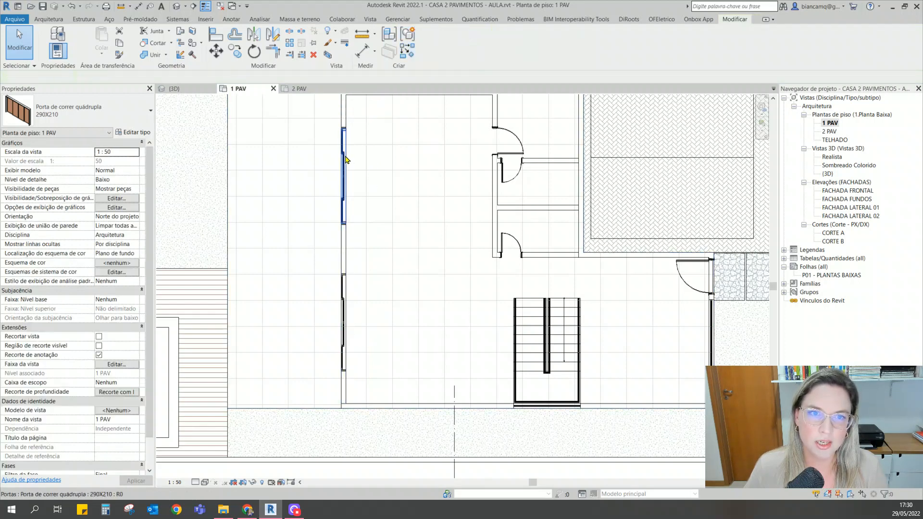
scroll(343, 150, "up", 3)
left_click(347, 160)
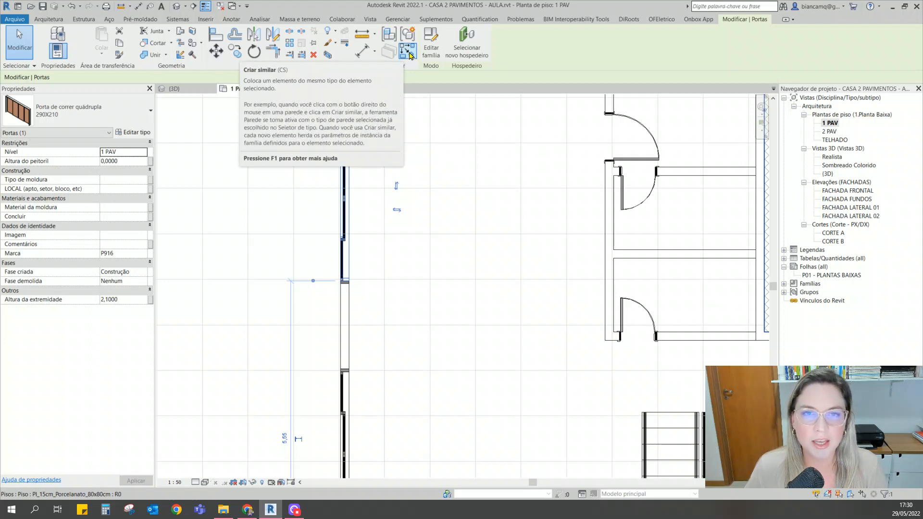
left_click(410, 55)
middle_click_drag(398, 264, 413, 124)
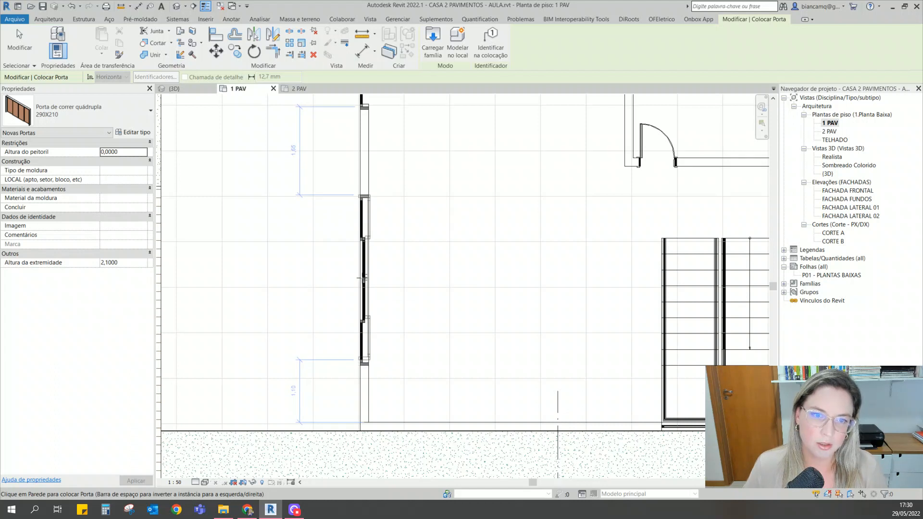
left_click(361, 277)
Step: Align the lower end of the second sliding door with the inner face of the lower jamb on the DWG base
scroll(376, 309, "up", 2)
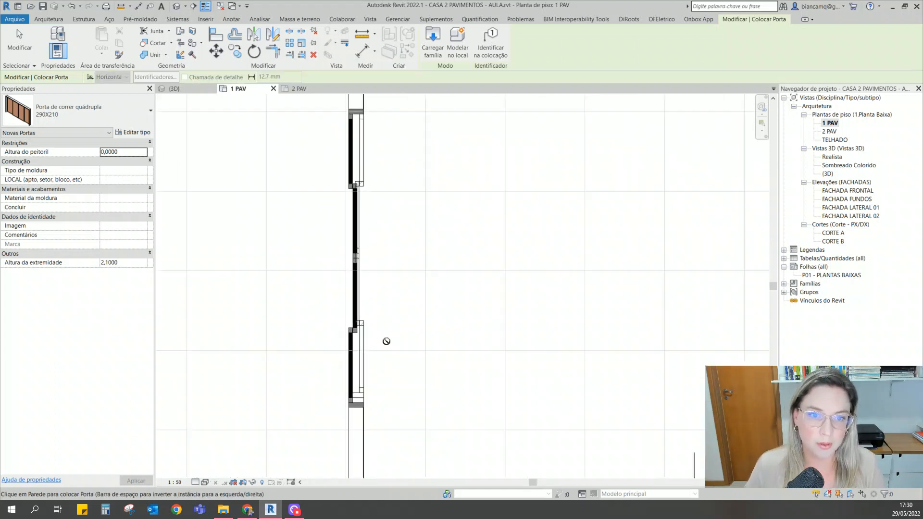
middle_click_drag(386, 341, 447, 313)
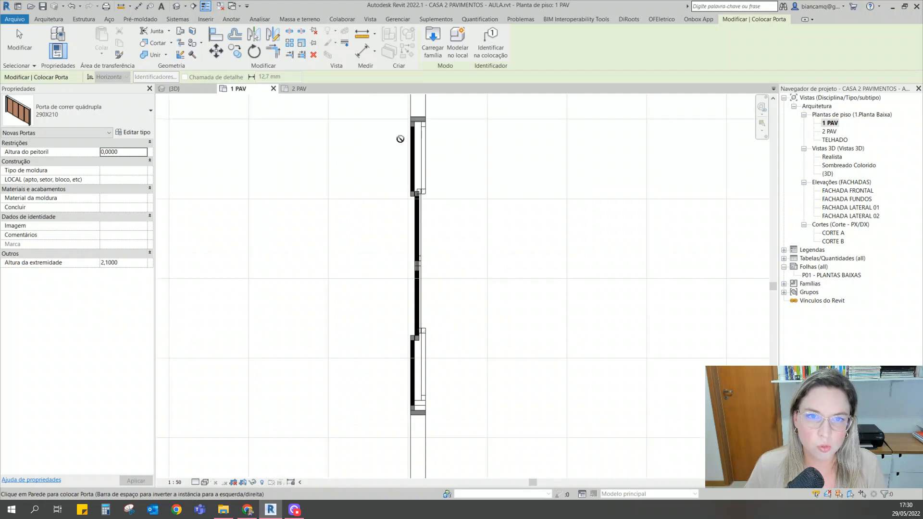
left_click(216, 35)
scroll(423, 414, "up", 2)
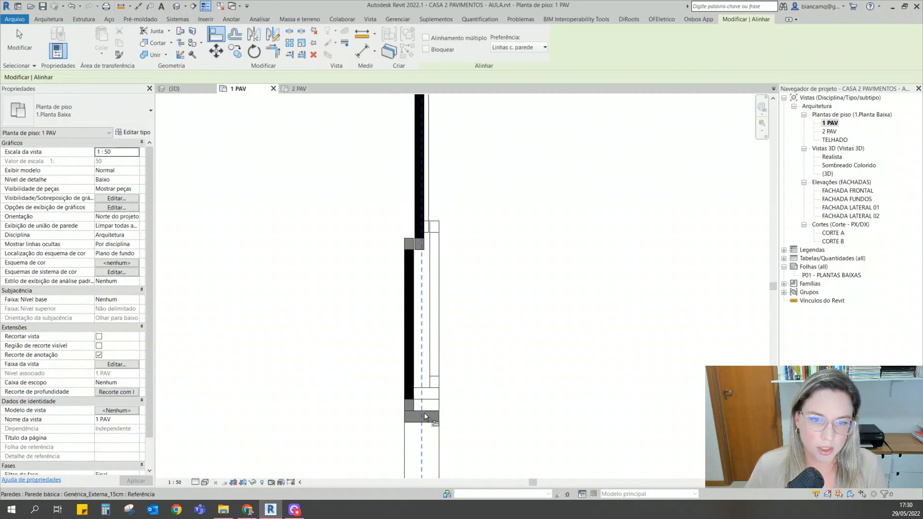
left_click(426, 411)
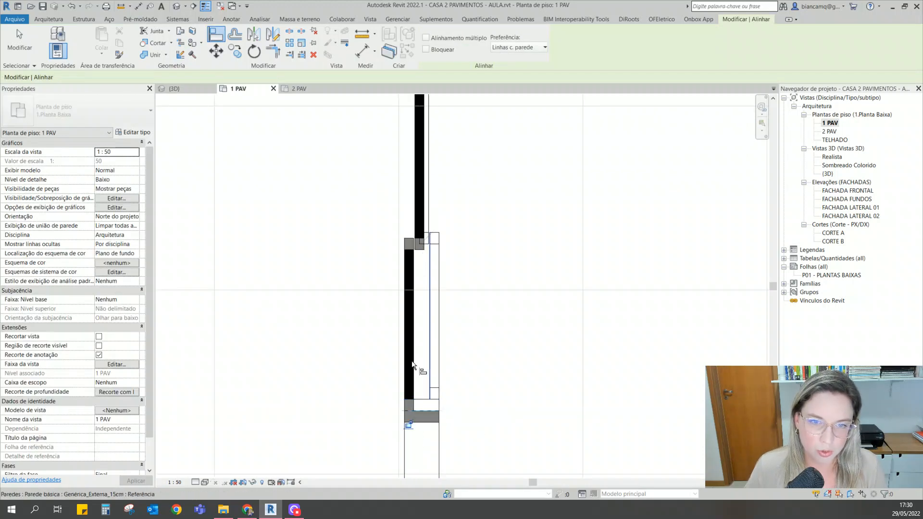
scroll(412, 361, "down", 4)
middle_click_drag(451, 288, 453, 373)
scroll(423, 142, "up", 3)
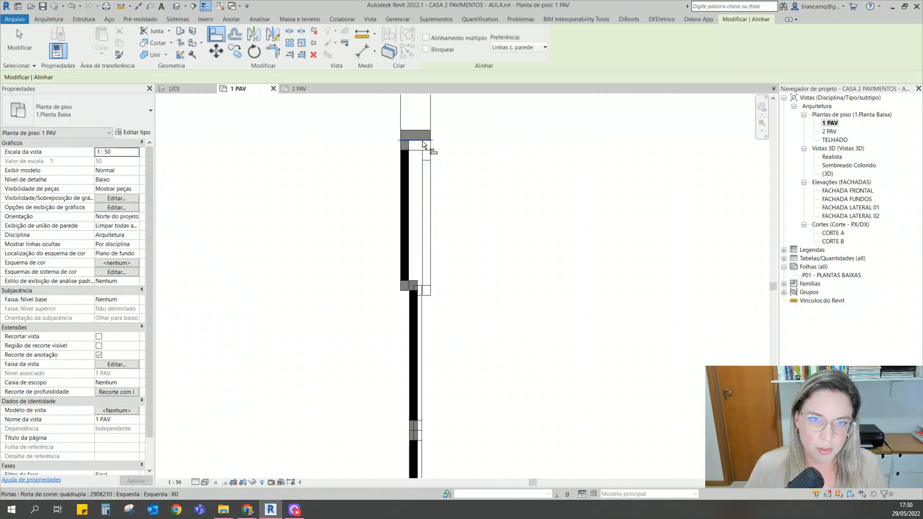
scroll(428, 161, "down", 4)
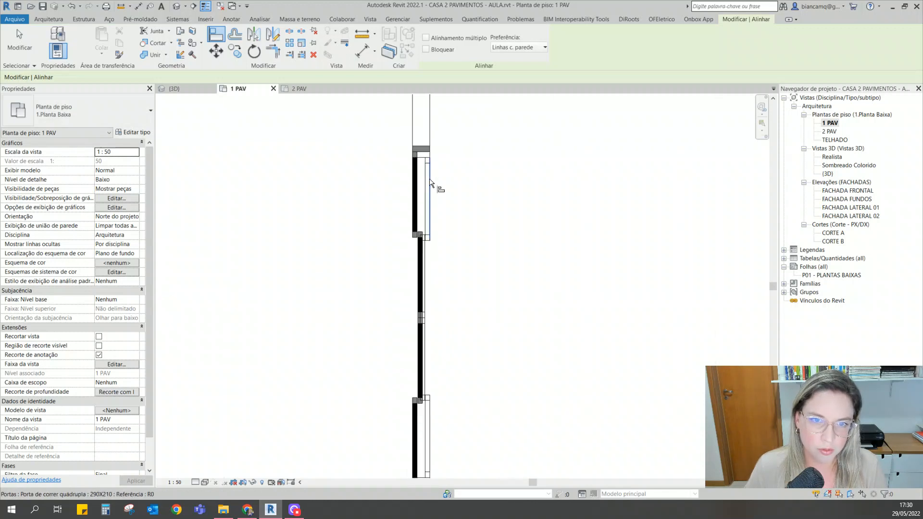
key("Escape")
key("Escape")
Step: Flip the facing of the lower sliding door to match the upper one and clear the selection
left_click(428, 193)
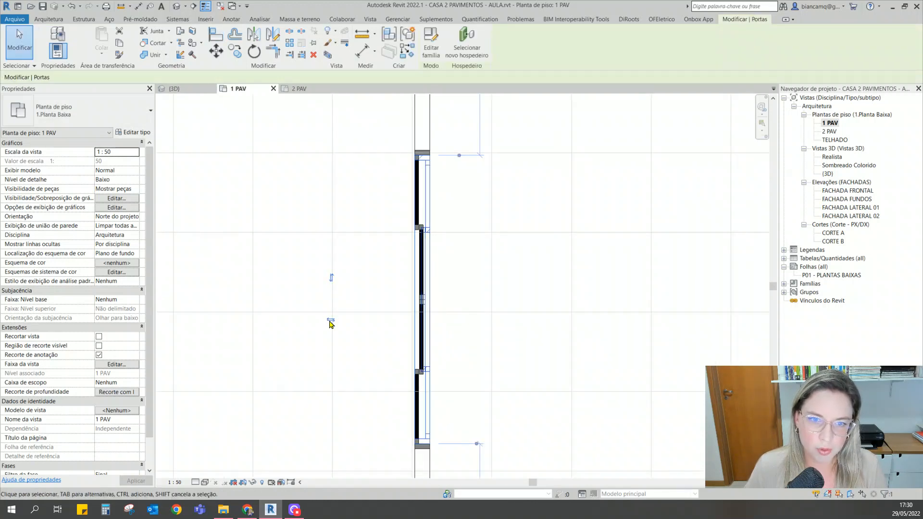
left_click(330, 320)
scroll(405, 248, "down", 4)
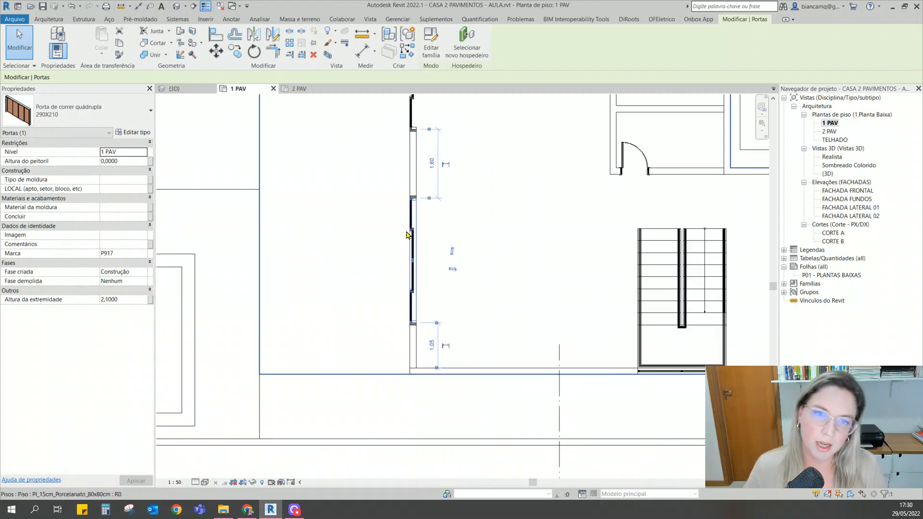
scroll(398, 196, "down", 2)
key("Escape")
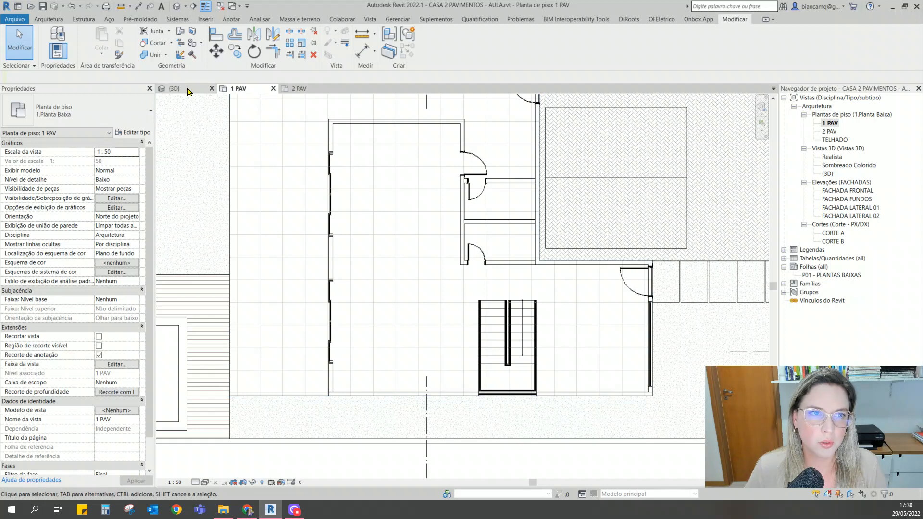
Step: In the {3D} view, temporarily hide the boundary wall in front of the deck-side facade with the sliding doors
left_click(176, 89)
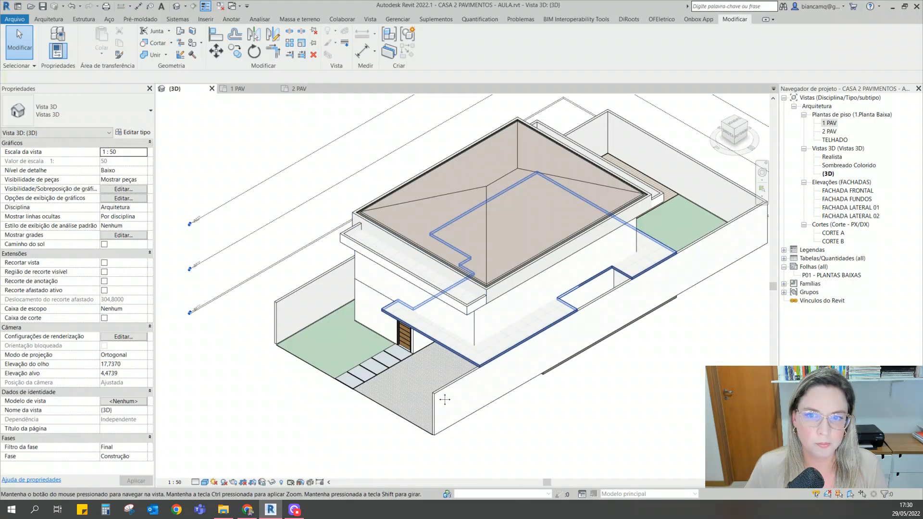
middle_click_drag(370, 352, 721, 375, "shift")
scroll(484, 310, "up", 3)
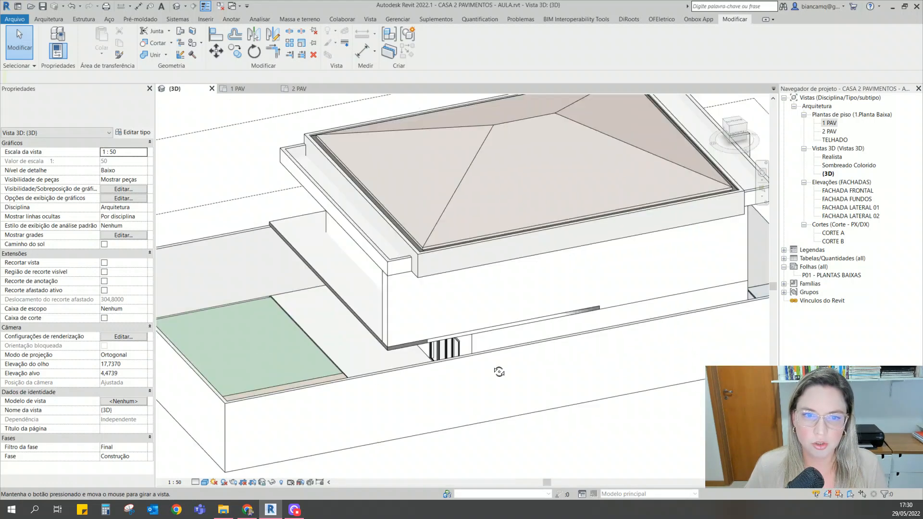
middle_click_drag(389, 339, 478, 404, "shift")
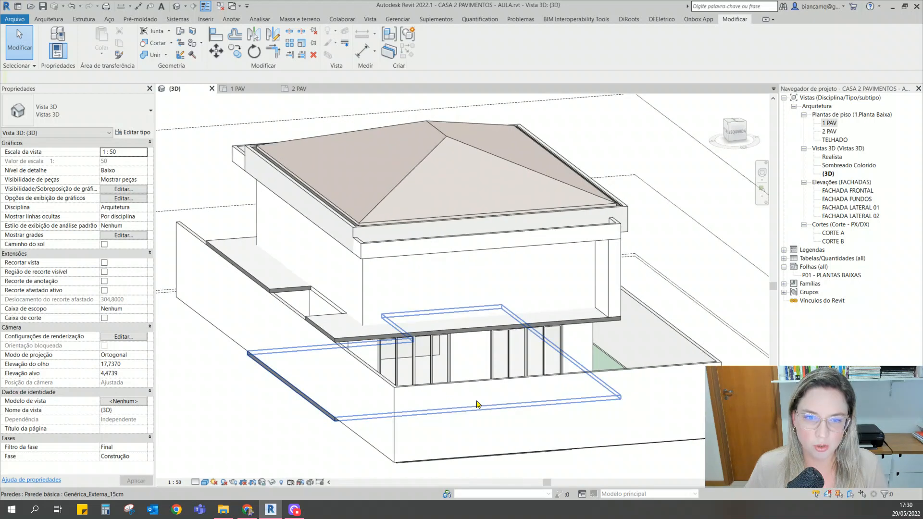
left_click(619, 404)
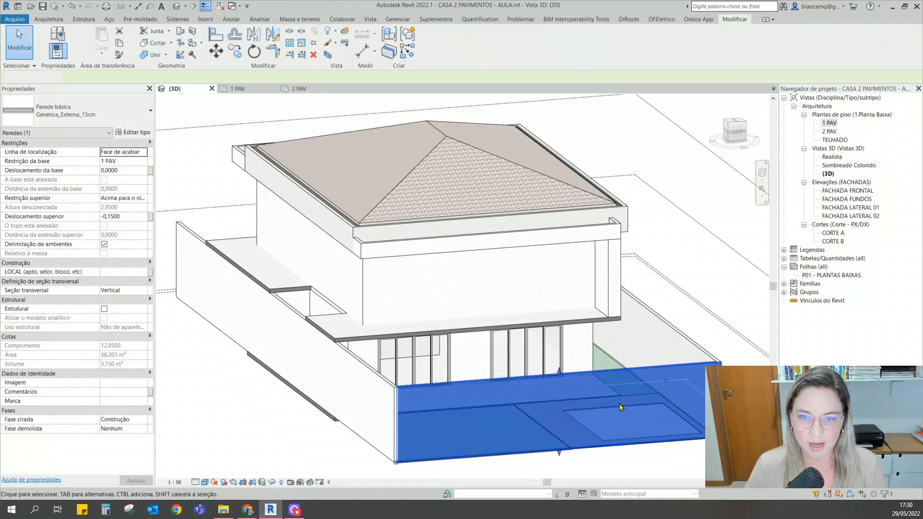
key("h")
key("h")
Step: Examine the two sliding doors on the deck-side facade and the house as a whole in 3D
scroll(548, 397, "up", 3)
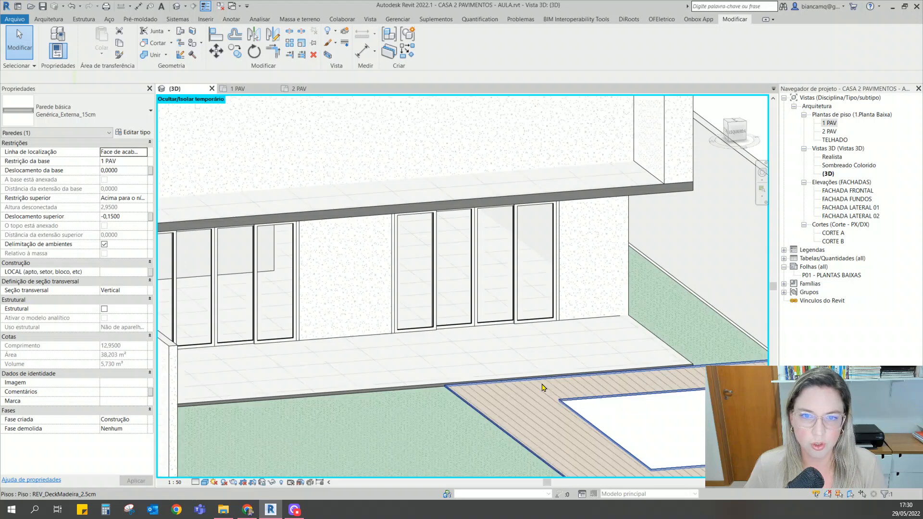
scroll(543, 388, "down", 5)
middle_click_drag(525, 354, 511, 368, "shift")
scroll(512, 358, "down", 6)
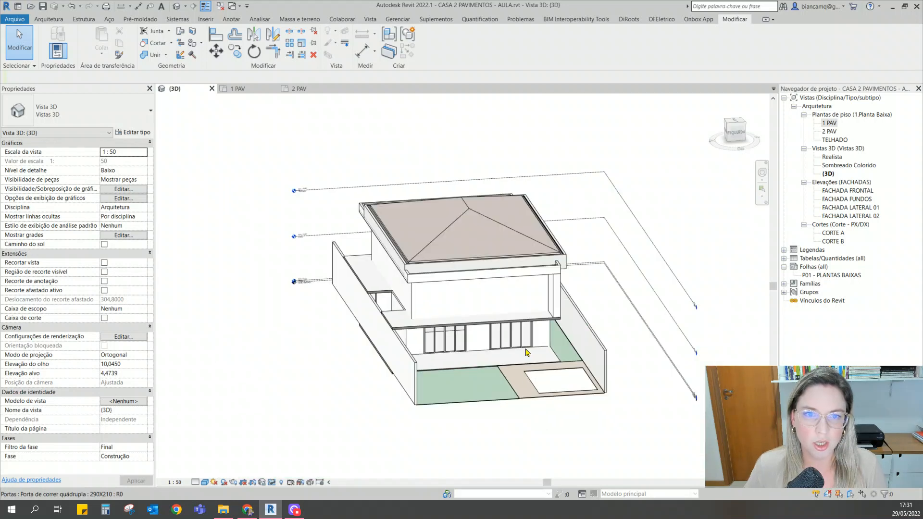
scroll(542, 331, "up", 4)
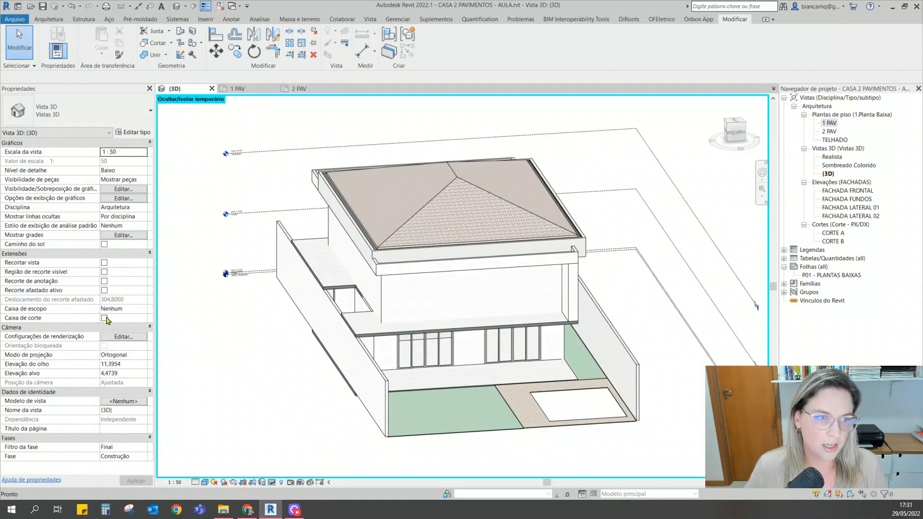
Step: Turn on the section box in the {3D} view and lower its top face to cut away the roof and upper floor
left_click(104, 318)
scroll(431, 321, "down", 3)
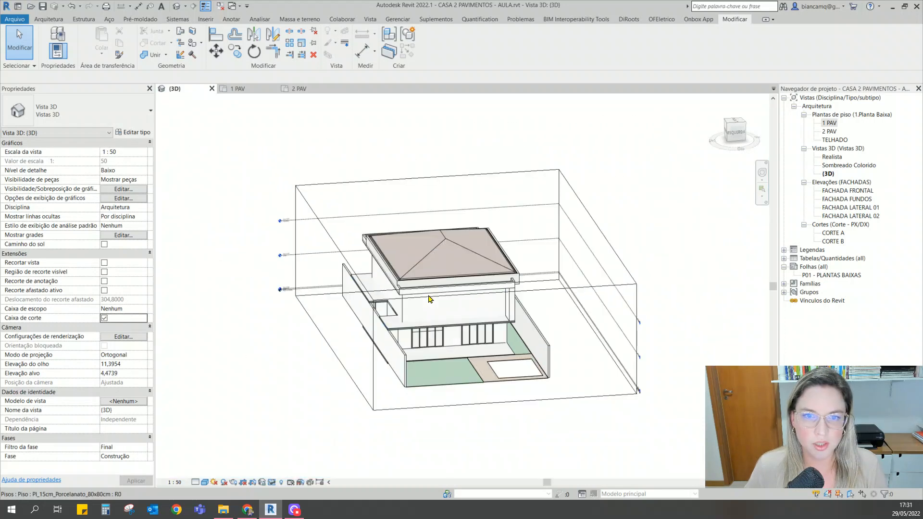
left_click(554, 292)
left_click(461, 252)
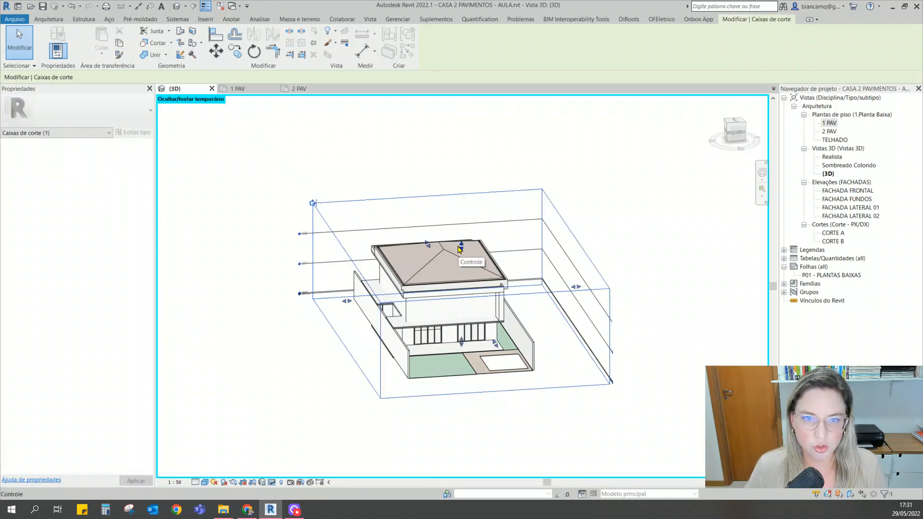
left_click_drag(455, 294, 461, 315)
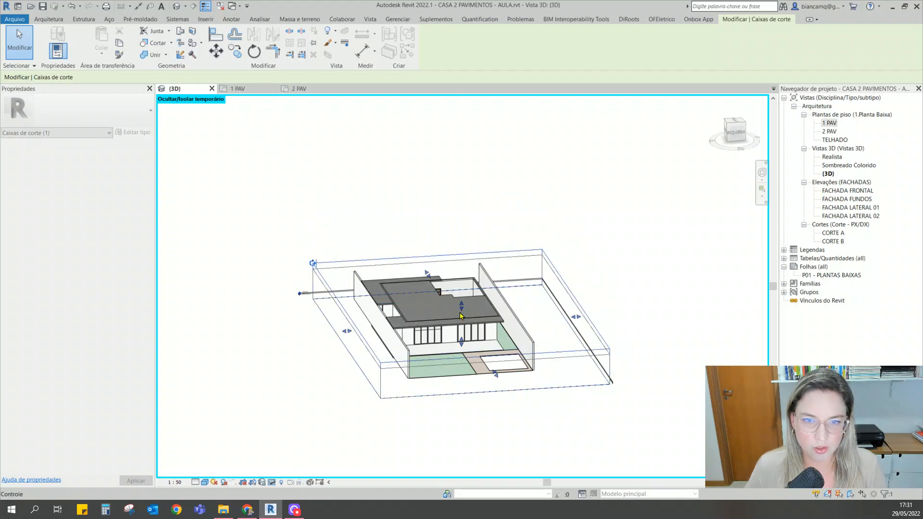
Step: Examine the ground-floor hinged, entrance and sliding doors from several angles in the sectioned 3D model
left_click(468, 428)
scroll(434, 311, "up", 5)
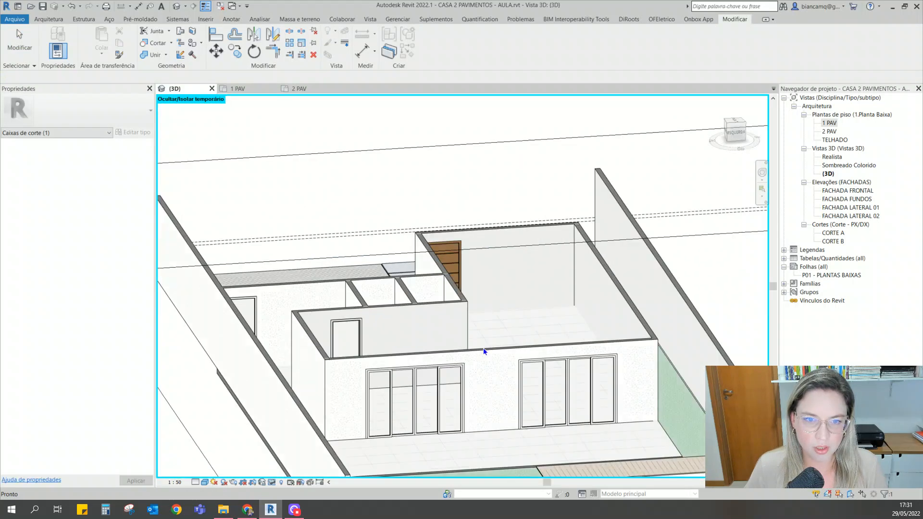
middle_click_drag(517, 347, 396, 396, "shift")
middle_click_drag(411, 359, 521, 345)
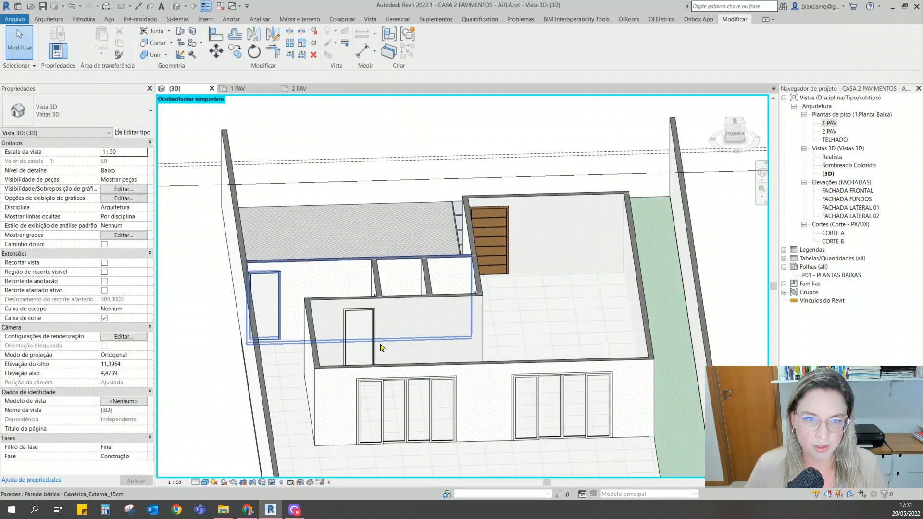
middle_click_drag(508, 327, 500, 309, "shift")
middle_click_drag(590, 291, 589, 251, "shift")
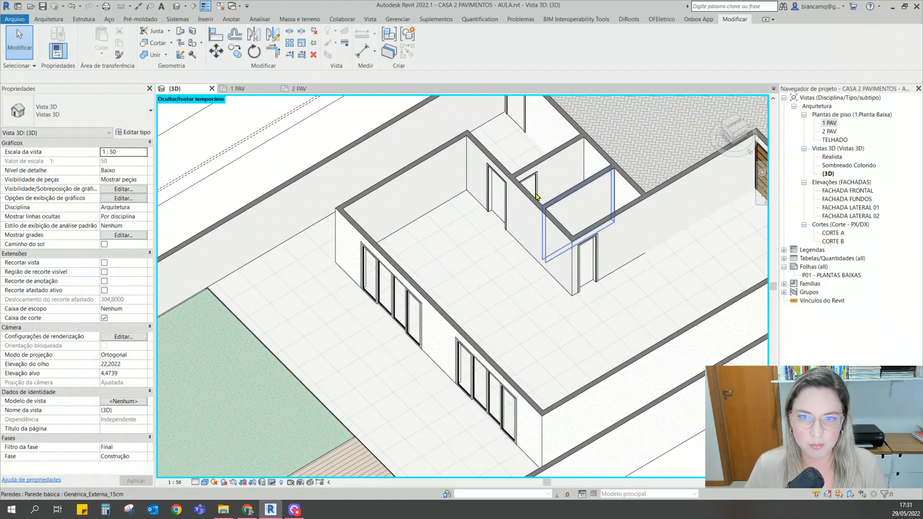
scroll(461, 207, "down", 3)
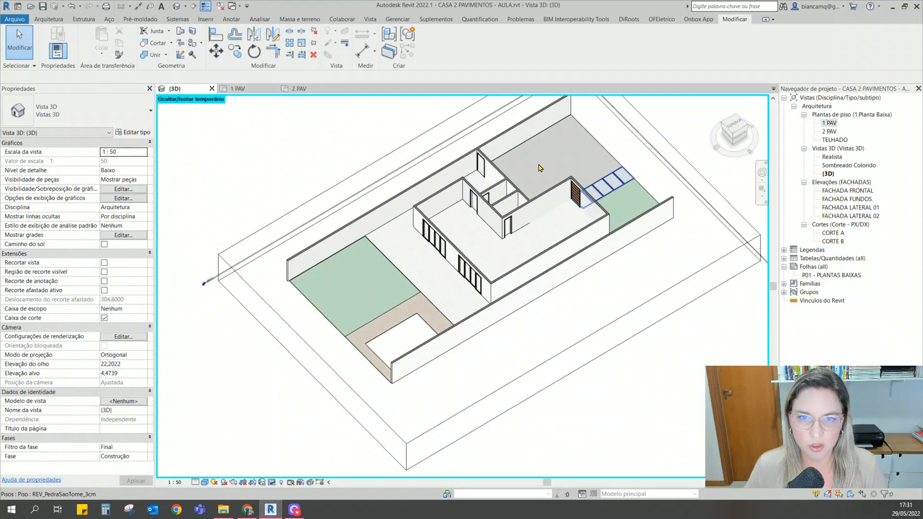
scroll(549, 168, "up", 3)
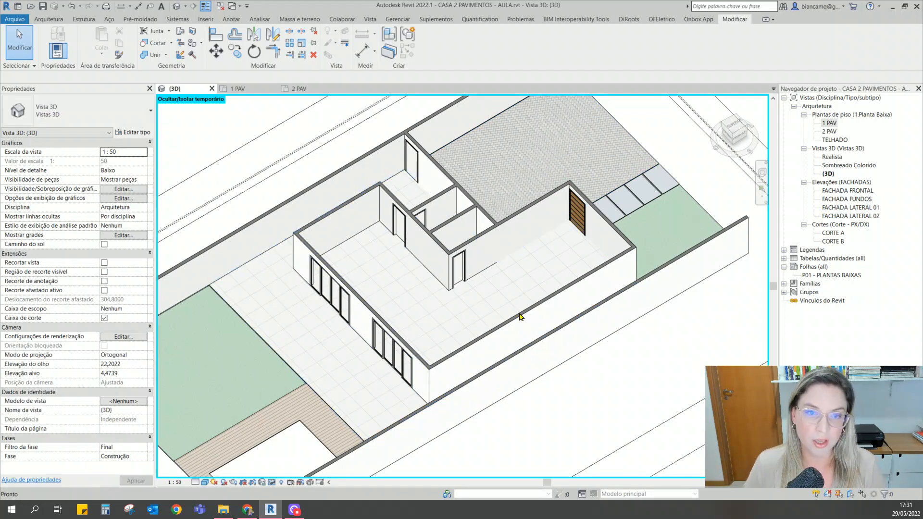
Step: Reset the temporary hide so the boundary wall shows again, and go back to the 1 PAV floor plan
key("h")
key("r")
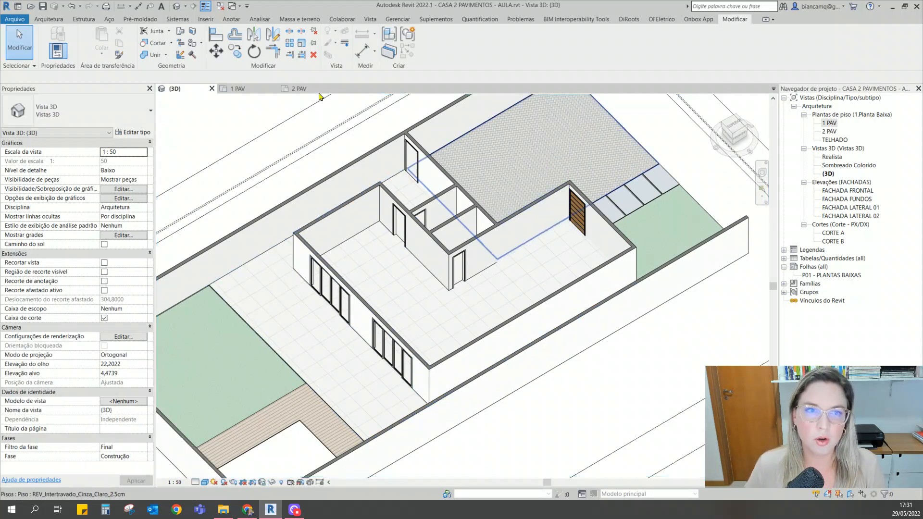
left_click(239, 90)
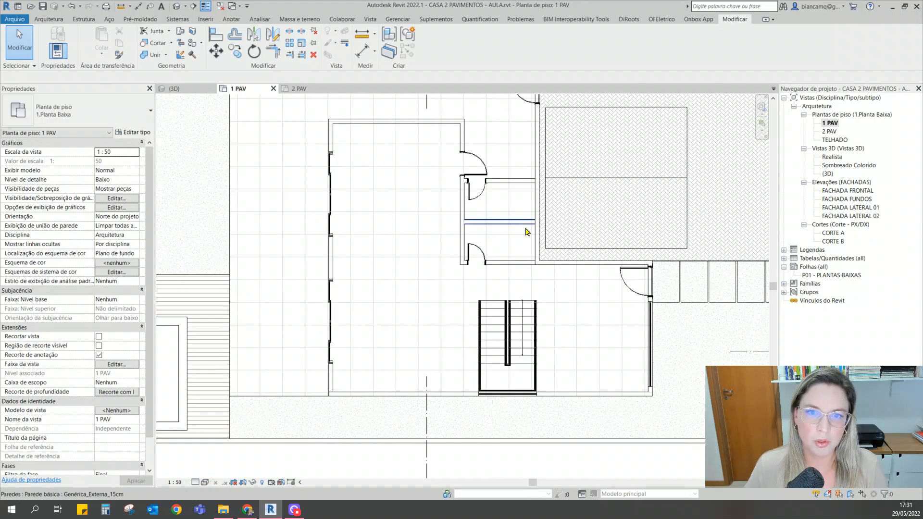
Step: Start placing a window and choose the Janela bascula alta type 0.80X0.50 after browsing the available window types
scroll(501, 277, "up", 2)
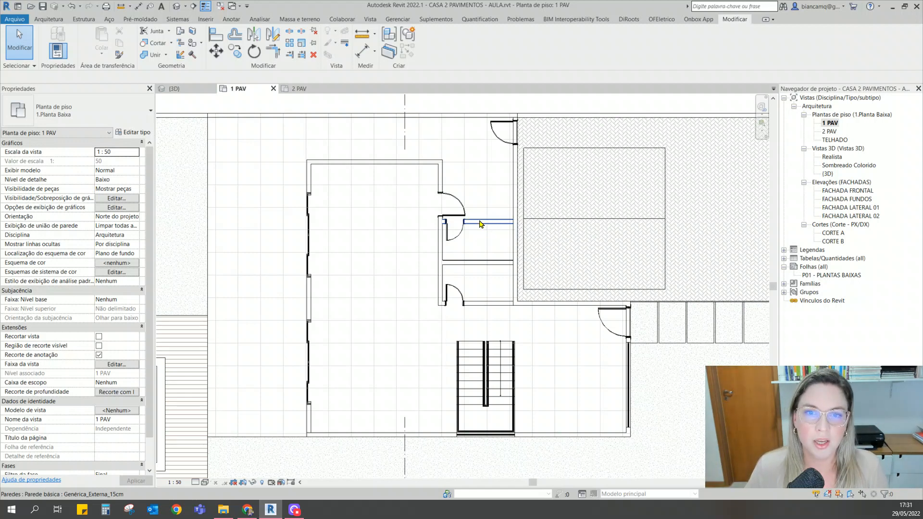
scroll(480, 222, "up", 2)
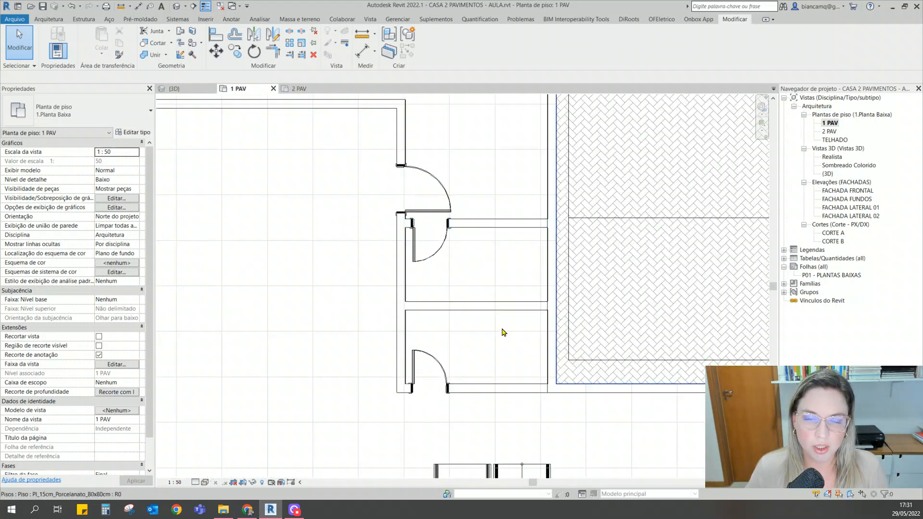
left_click(47, 19)
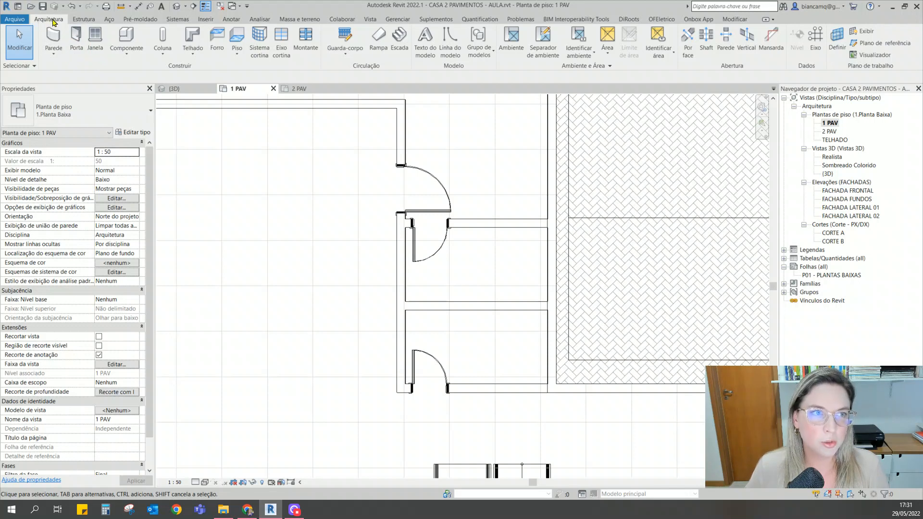
left_click(94, 40)
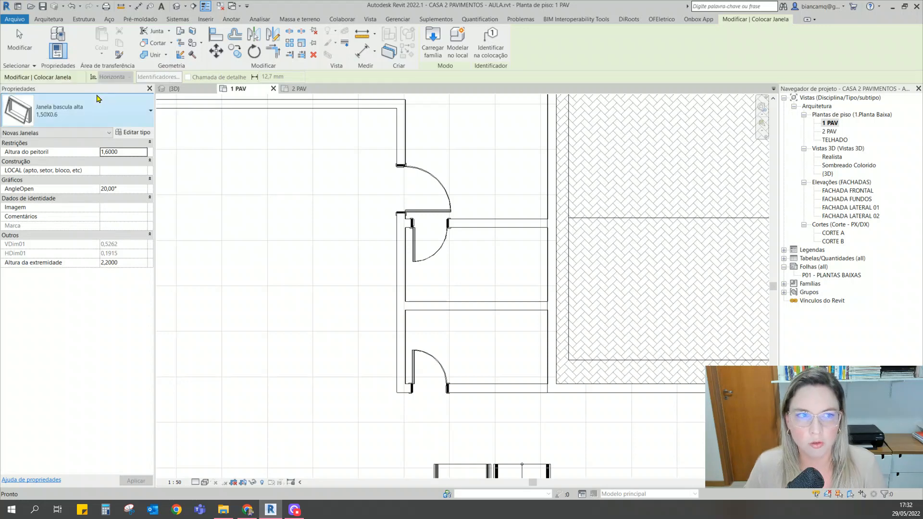
left_click(123, 114)
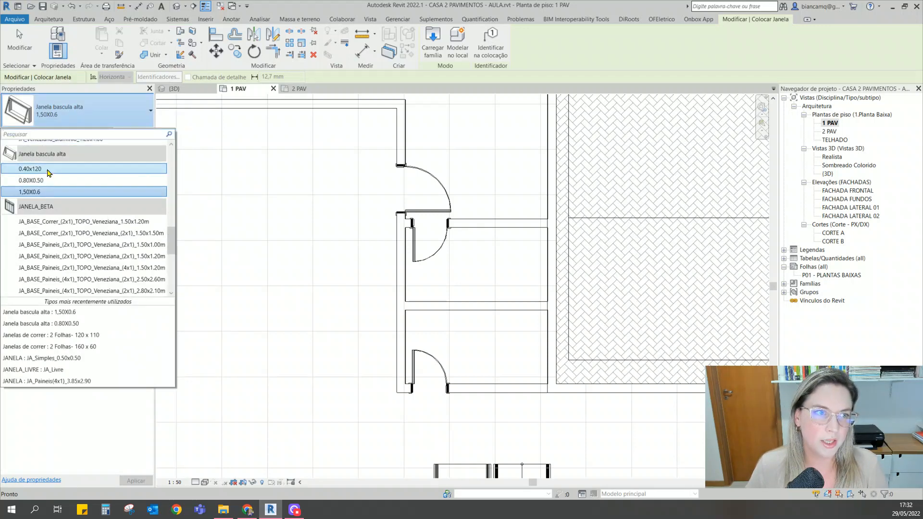
scroll(54, 182, "up", 3)
scroll(55, 182, "up", 5)
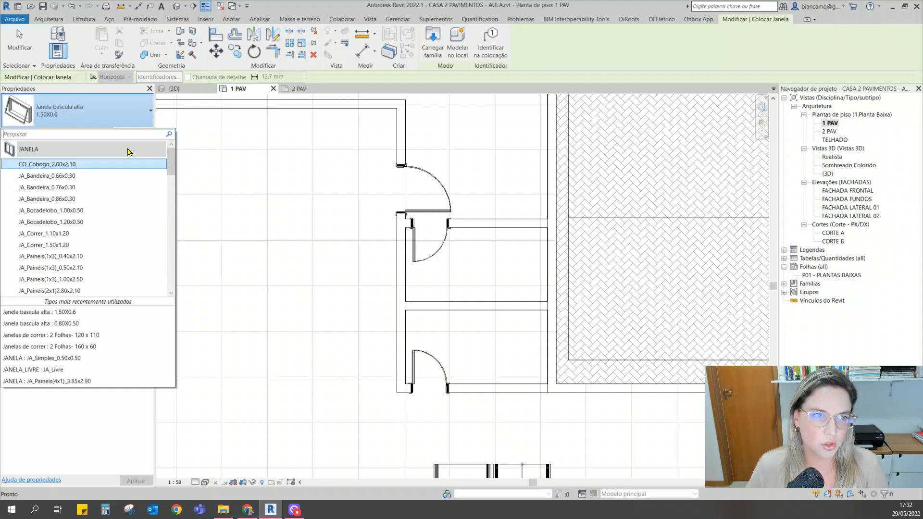
scroll(131, 186, "down", 3)
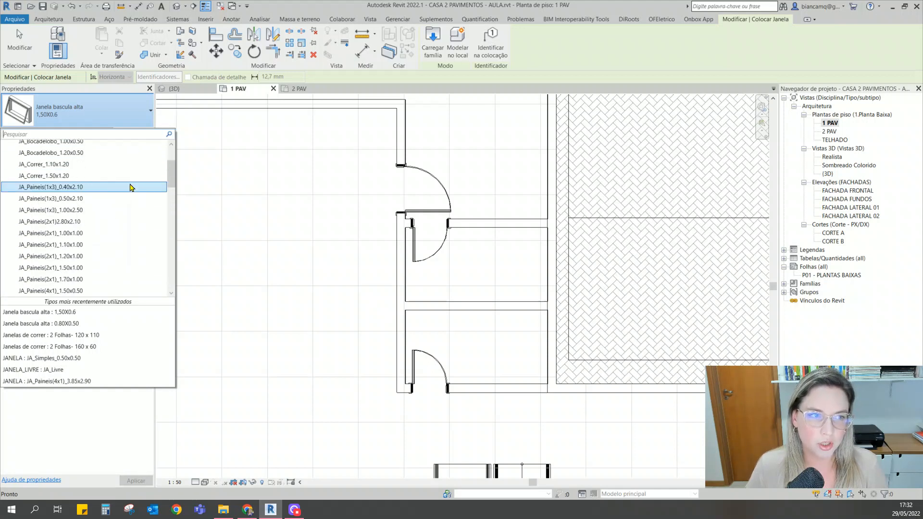
scroll(140, 192, "down", 1)
scroll(147, 198, "down", 6)
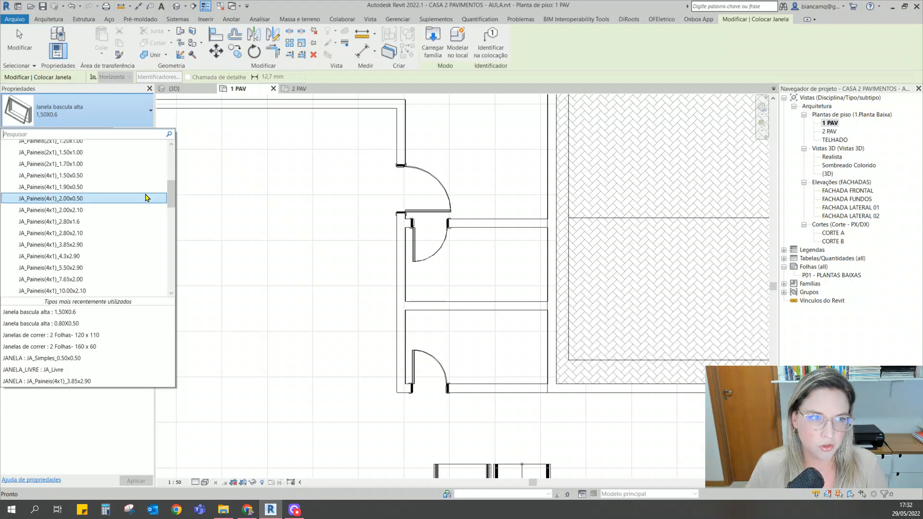
scroll(147, 198, "down", 4)
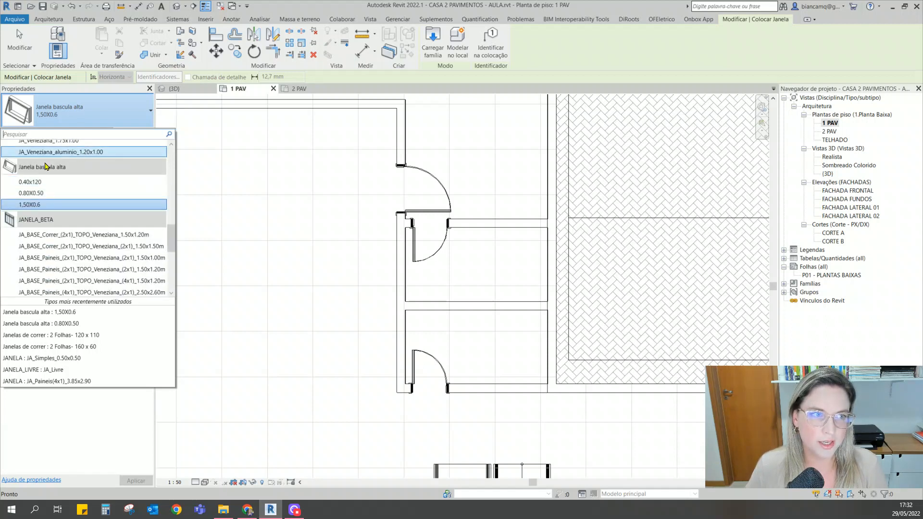
mouse_move(24, 172)
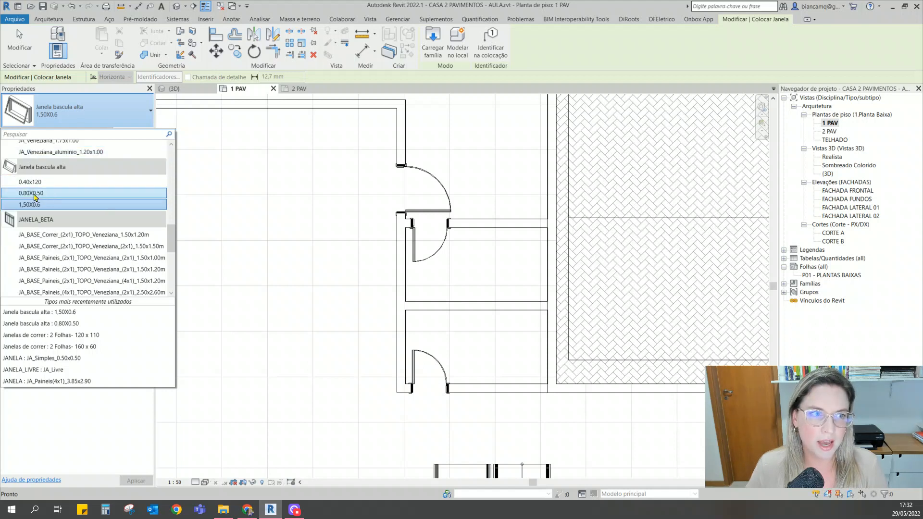
mouse_move(40, 194)
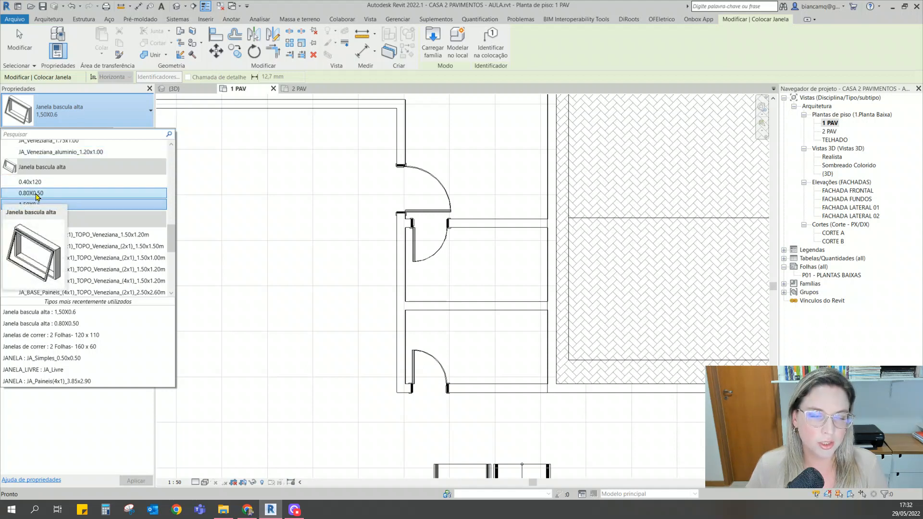
left_click(38, 194)
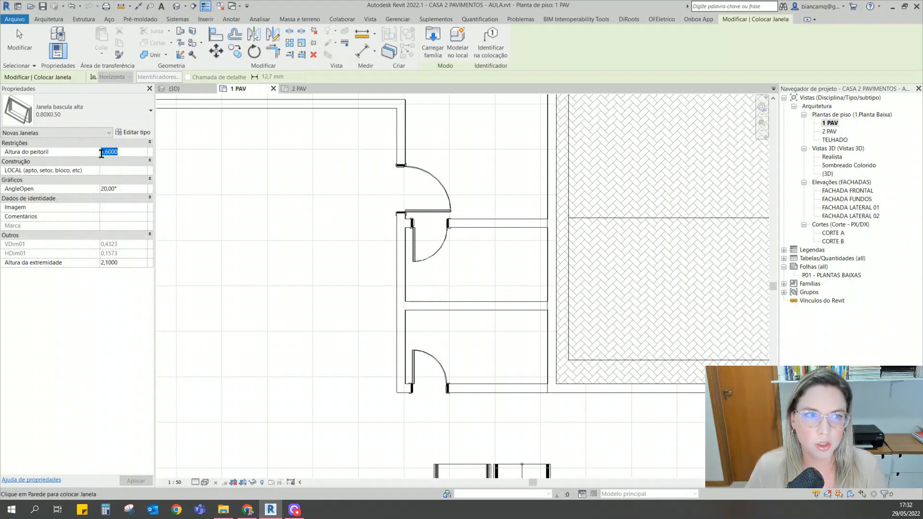
Step: Place the window in the upper wall of the upper small room, about 10 cm beside its door, and select it to check its orientation
scroll(475, 220, "up", 2)
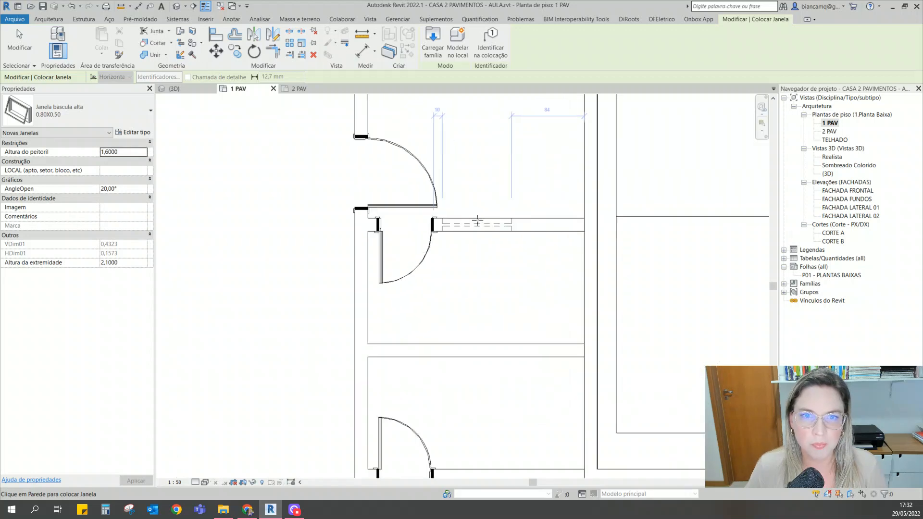
middle_click_drag(484, 227, 467, 254)
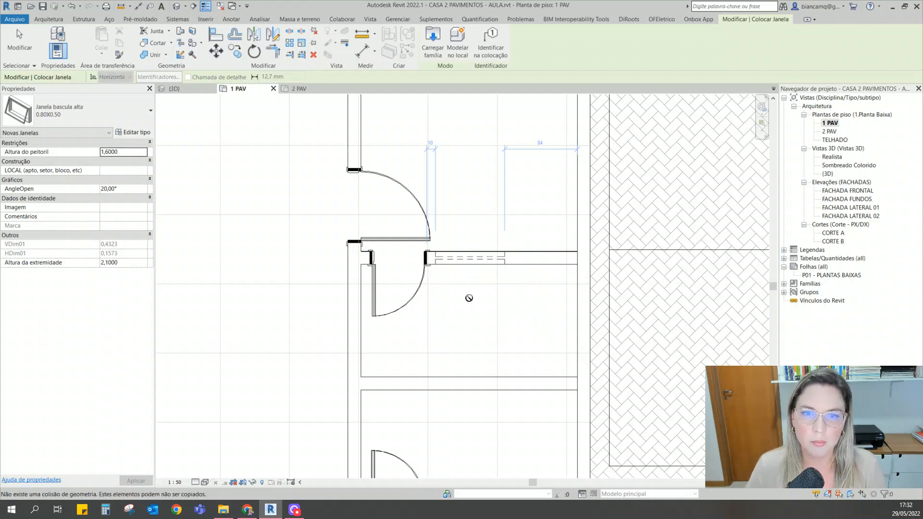
key("Escape")
key("Escape")
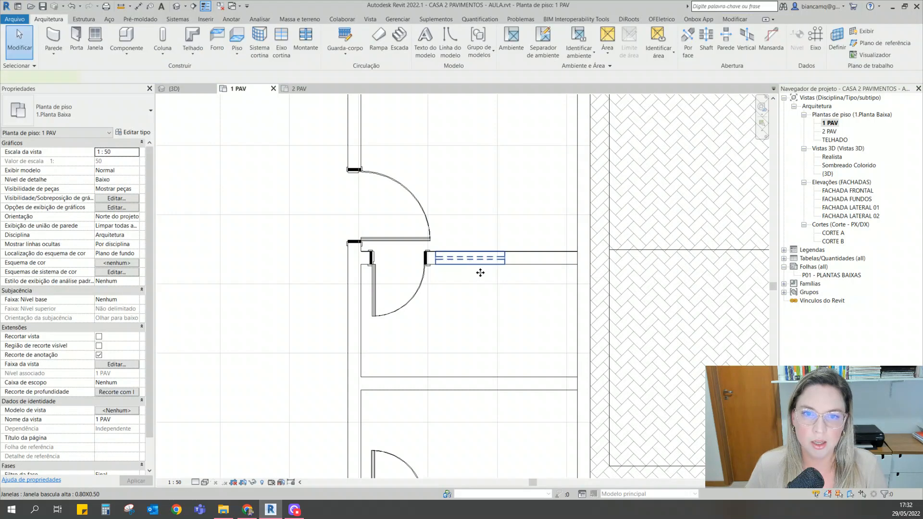
left_click(468, 259)
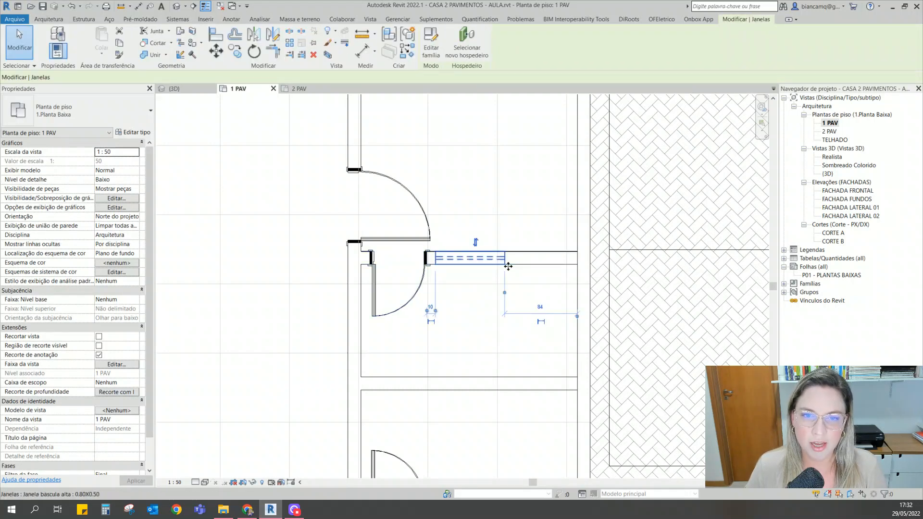
scroll(504, 264, "up", 2)
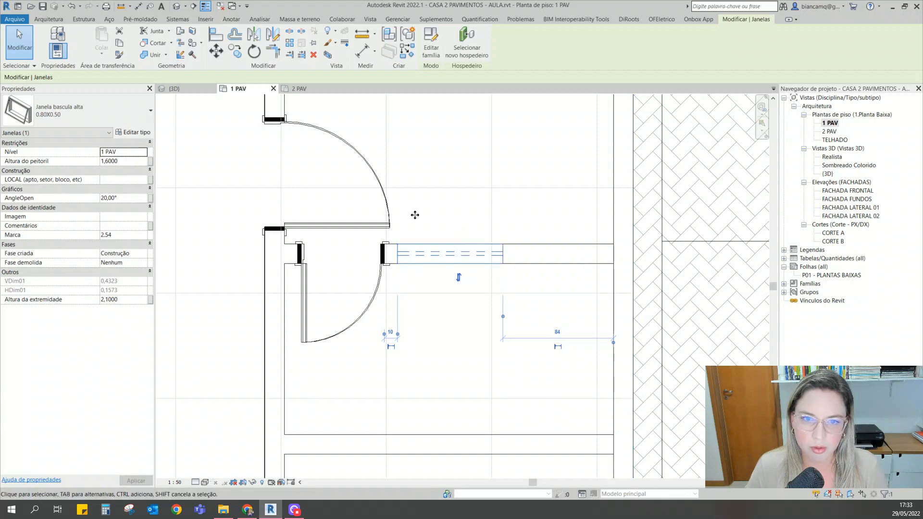
Step: Inspect the new awning window and its opening side up close in the {3D} view
left_click(184, 90)
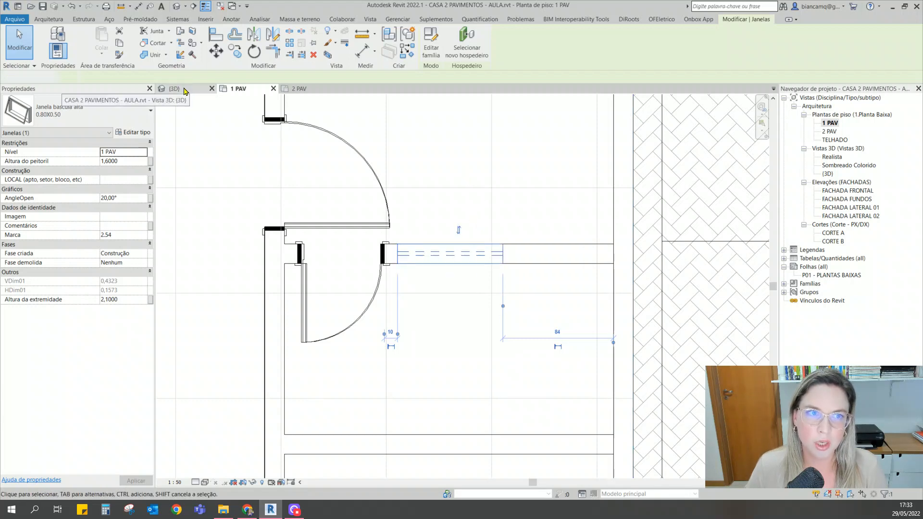
scroll(416, 211, "up", 5)
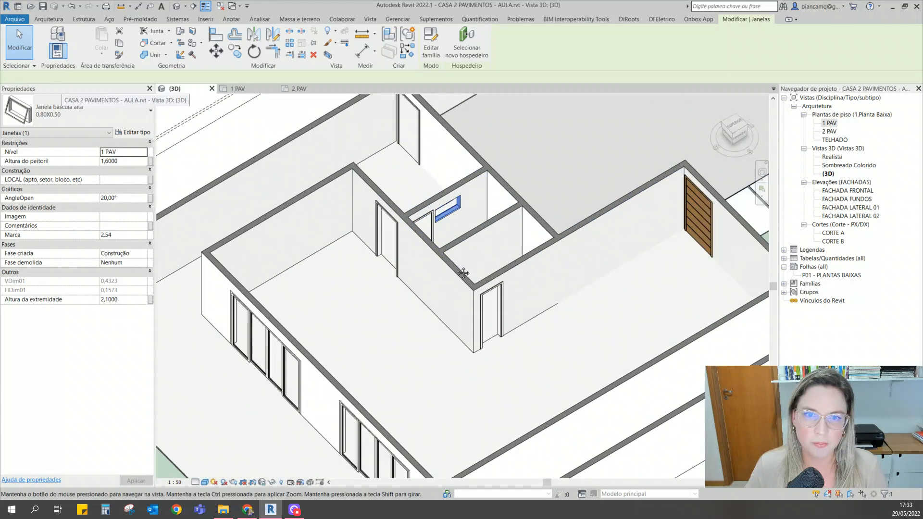
middle_click_drag(418, 214, 617, 233, "shift")
key("Escape")
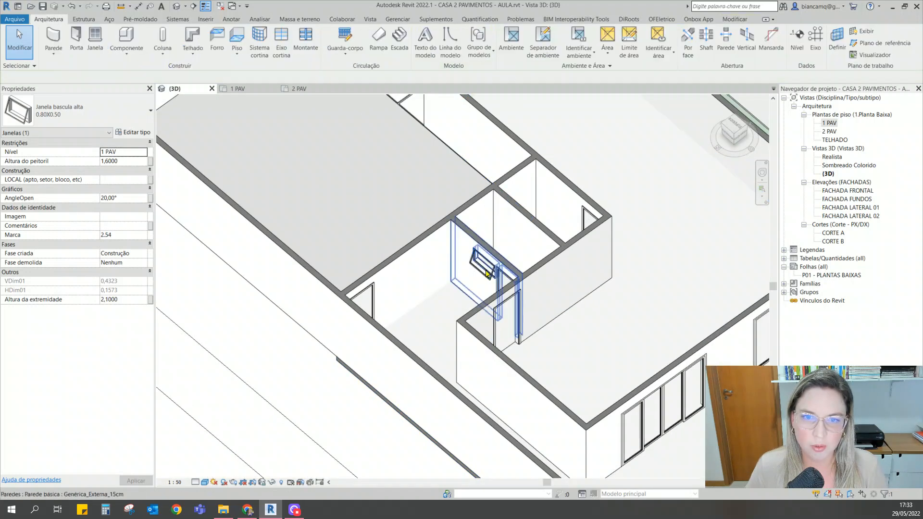
scroll(489, 311, "up", 5)
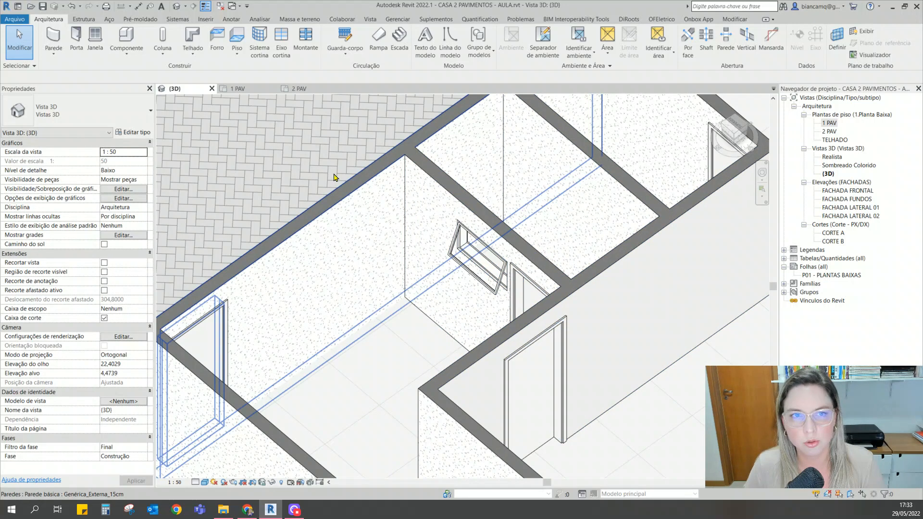
Step: Review the whole 1 PAV floor plan with the placed window and open the 2 PAV floor plan
left_click(244, 91)
scroll(355, 269, "down", 4)
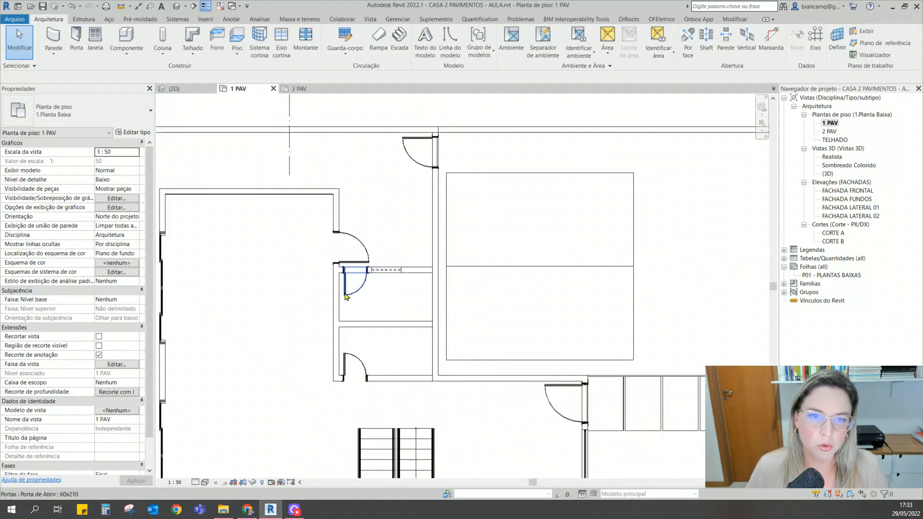
scroll(370, 251, "down", 4)
middle_click_drag(340, 250, 382, 223)
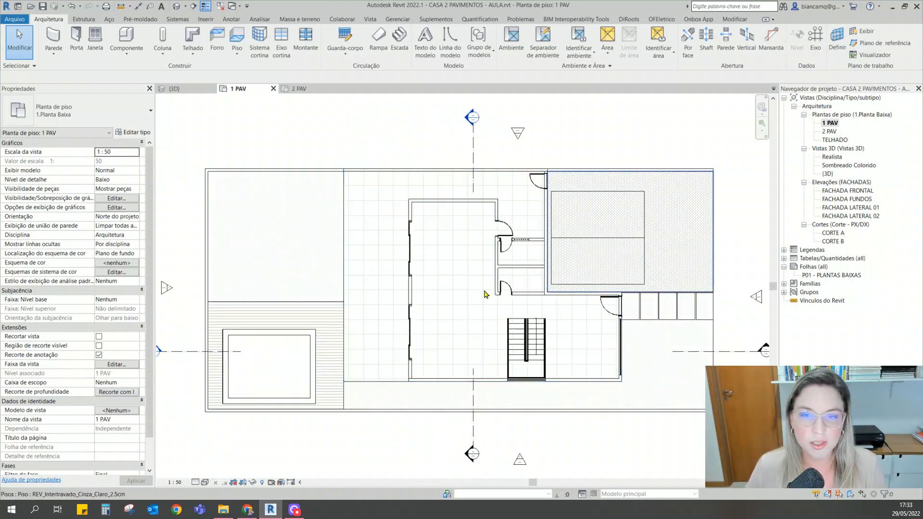
middle_click_drag(464, 279, 448, 270)
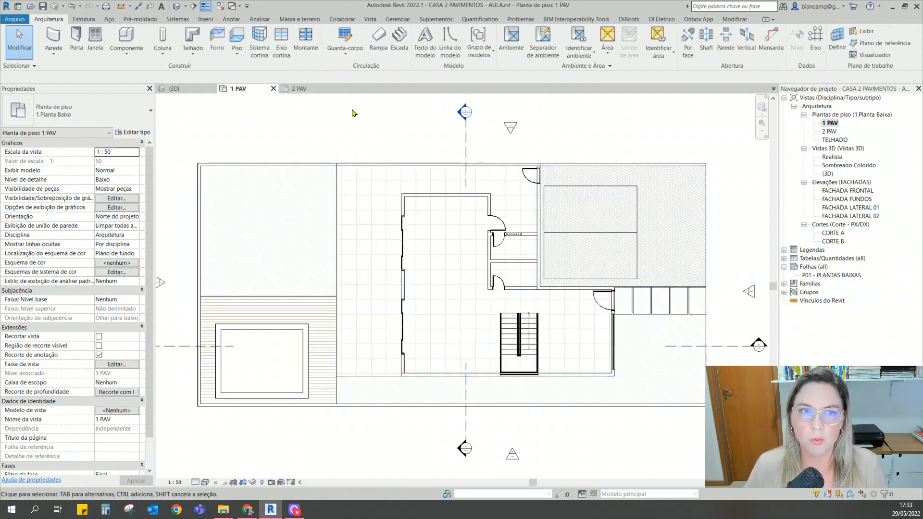
double_click(830, 132)
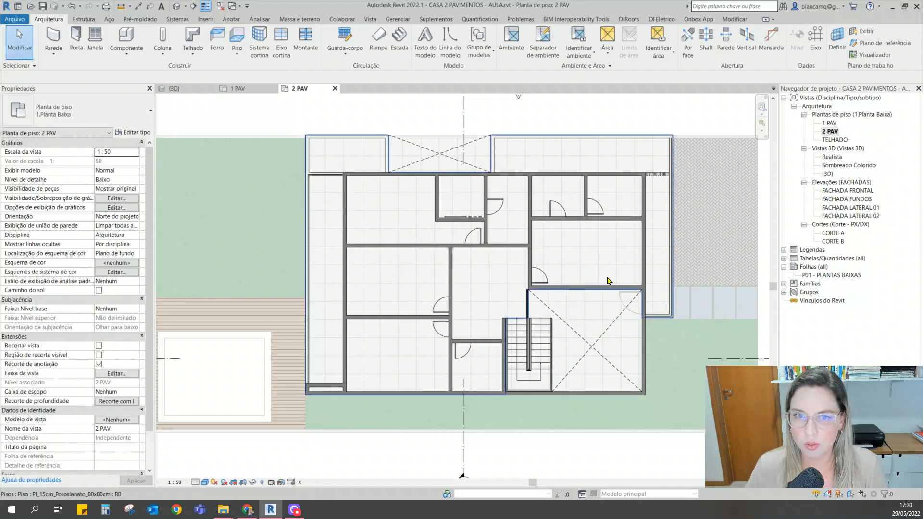
Step: Measure the opening width of the drawn door symbol of the middle-left bedroom on the 2 PAV plan
scroll(561, 269, "up", 2)
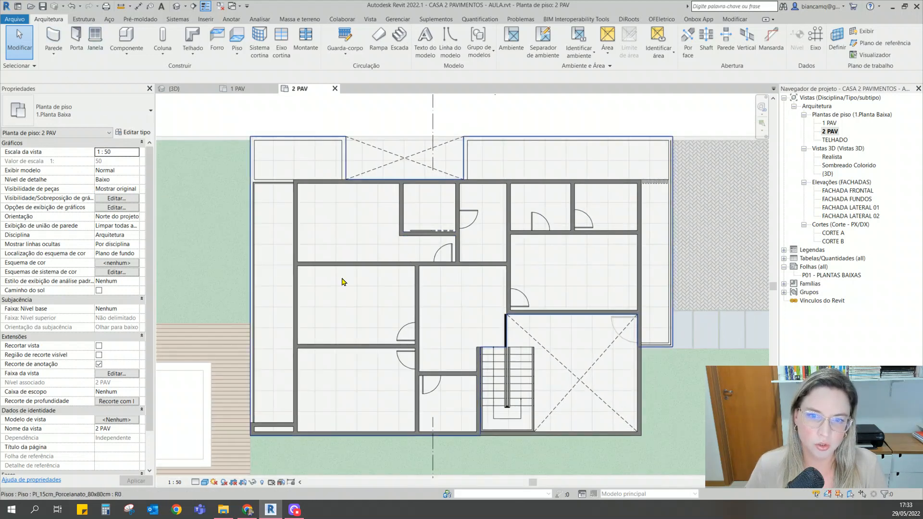
left_click(76, 39)
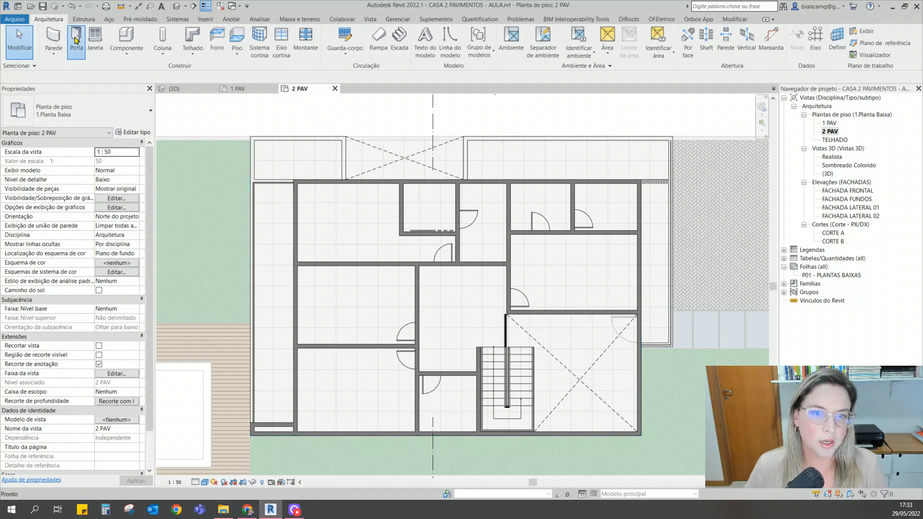
left_click(121, 7)
scroll(413, 340, "up", 7)
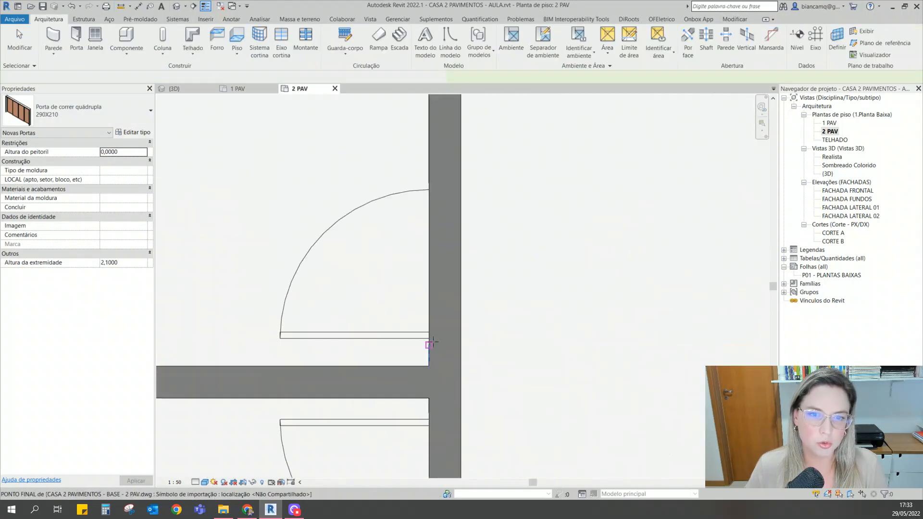
left_click(429, 338)
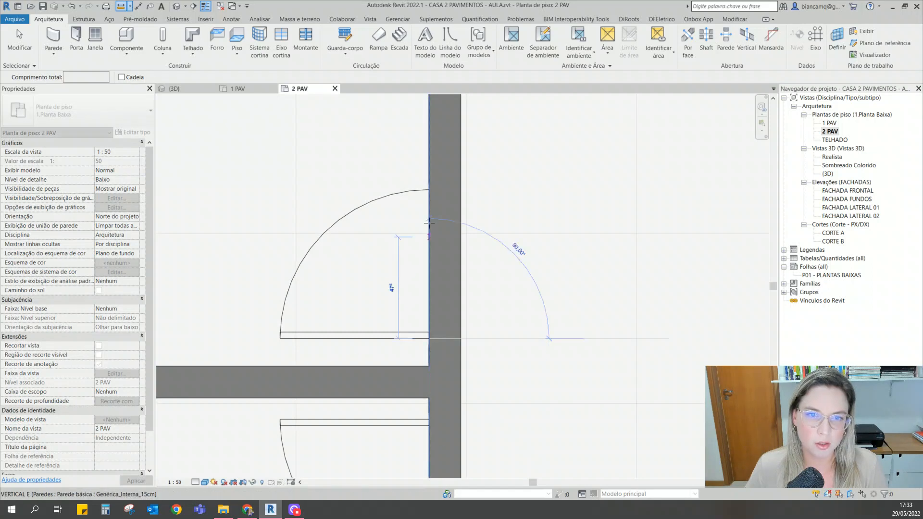
left_click(429, 190)
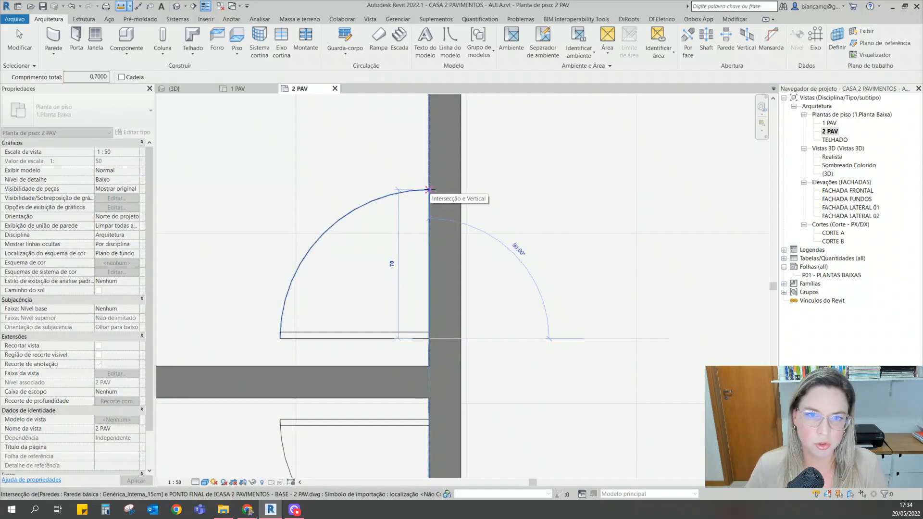
scroll(429, 190, "down", 5)
key("Escape")
scroll(429, 191, "down", 5)
scroll(470, 313, "down", 2)
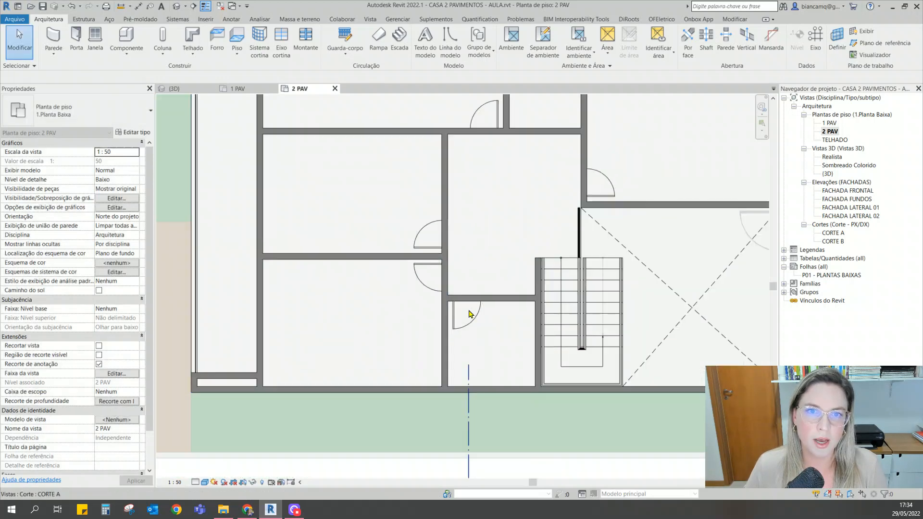
Step: Place Porta de Abrir 70x210 doors for the lower-left and middle-left bedrooms, flipping the upper one to match the drawn swings
middle_click_drag(536, 236, 452, 308)
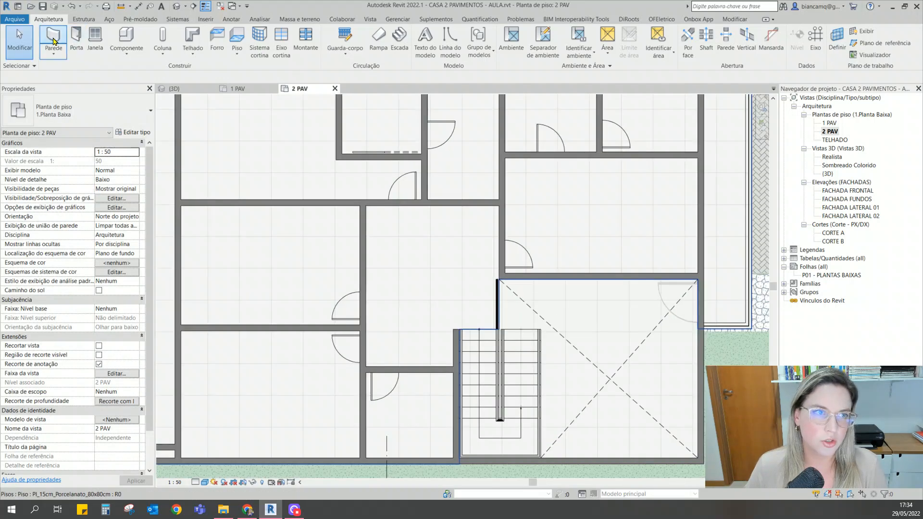
left_click(75, 36)
left_click(134, 113)
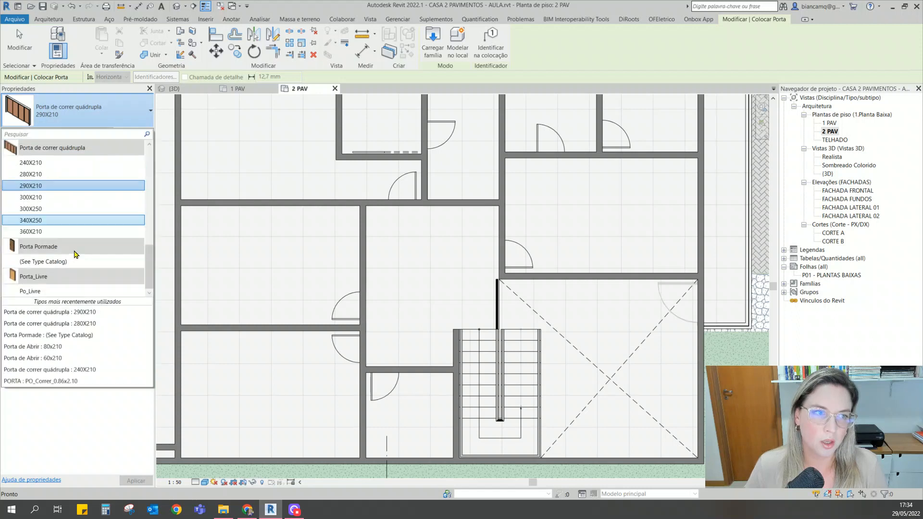
scroll(75, 254, "up", 4)
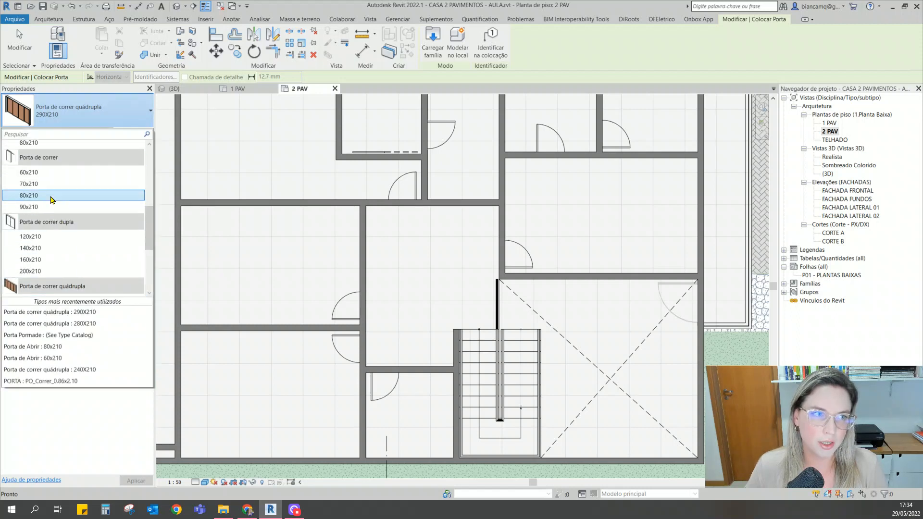
scroll(52, 200, "up", 3)
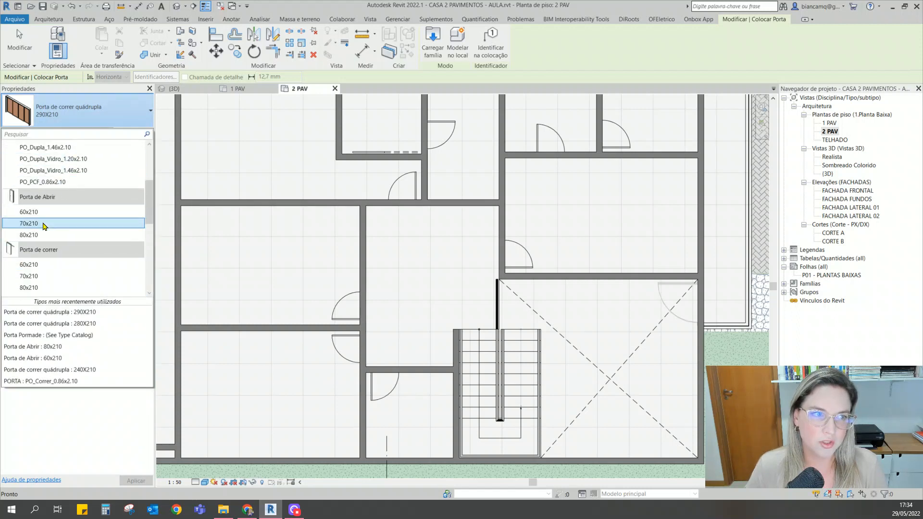
left_click(42, 223)
scroll(363, 350, "up", 4)
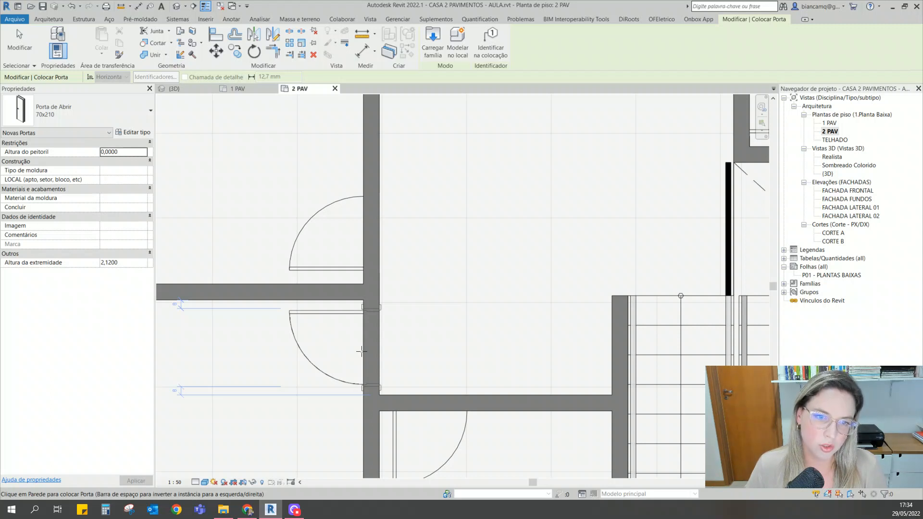
left_click(362, 351)
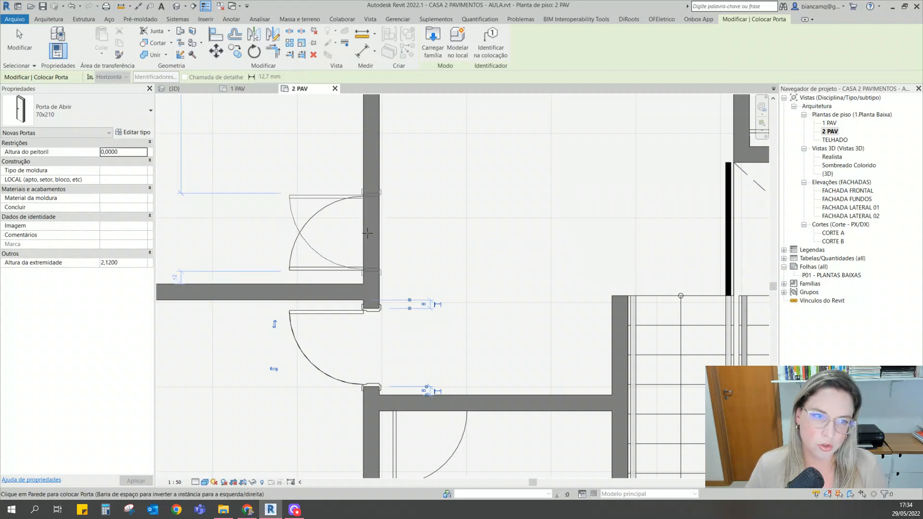
key("space")
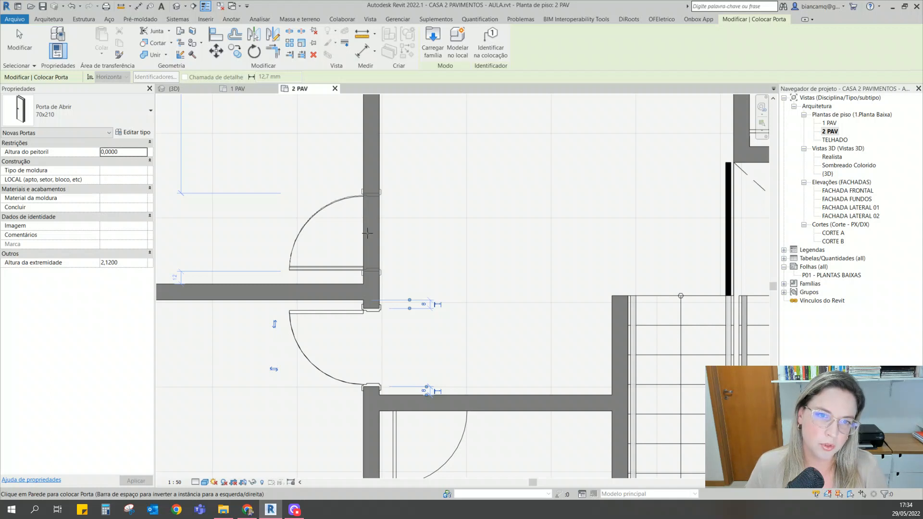
left_click(368, 233)
scroll(369, 229, "down", 3)
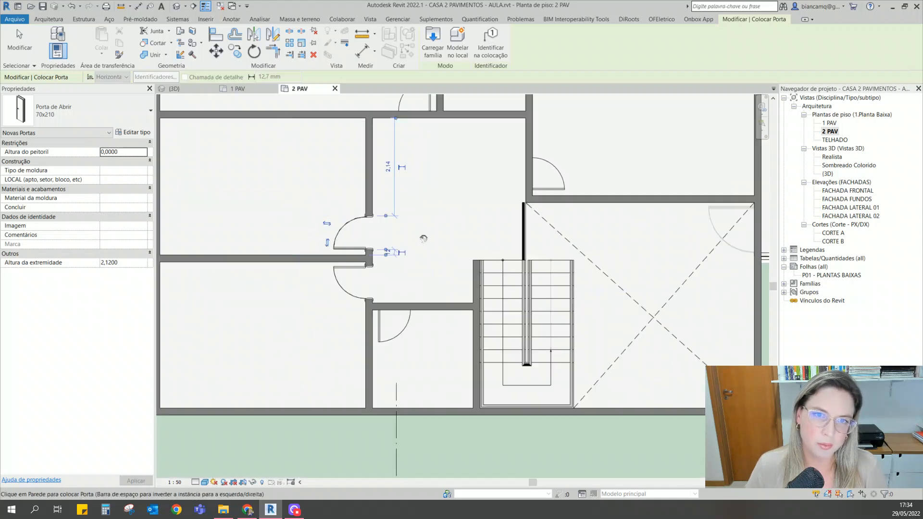
Step: Place 70x210 doors from the hall into the upper-left bedroom and in the wall between the two small rooms beside it
middle_click_drag(424, 237, 413, 389)
scroll(410, 259, "up", 3)
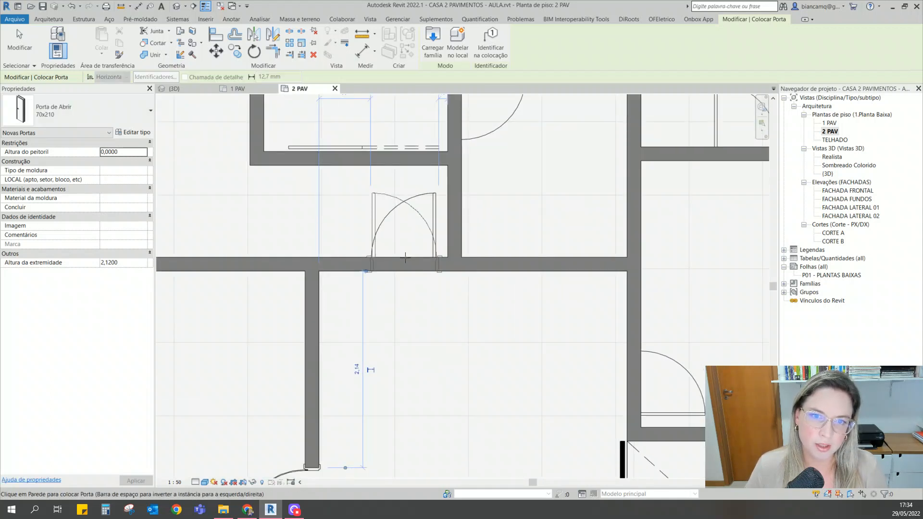
left_click(405, 258)
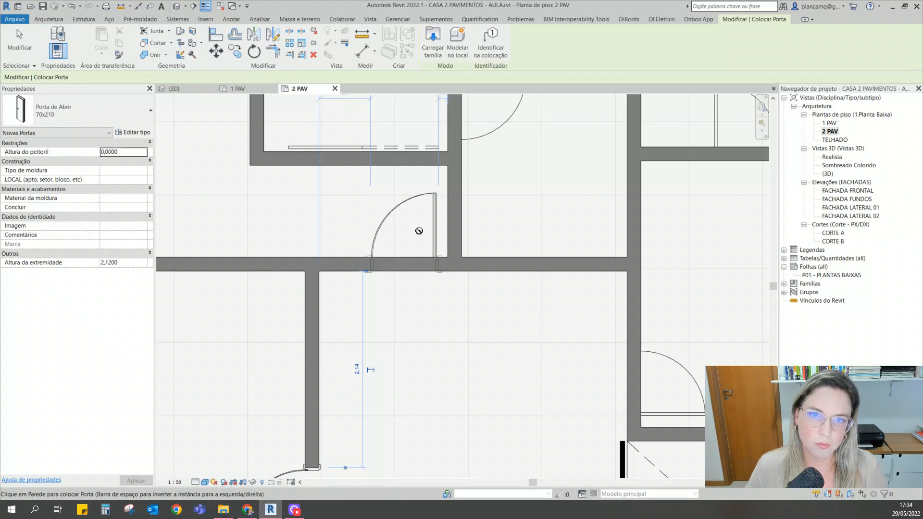
scroll(418, 231, "down", 2)
middle_click_drag(418, 232, 402, 356)
scroll(414, 274, "up", 2)
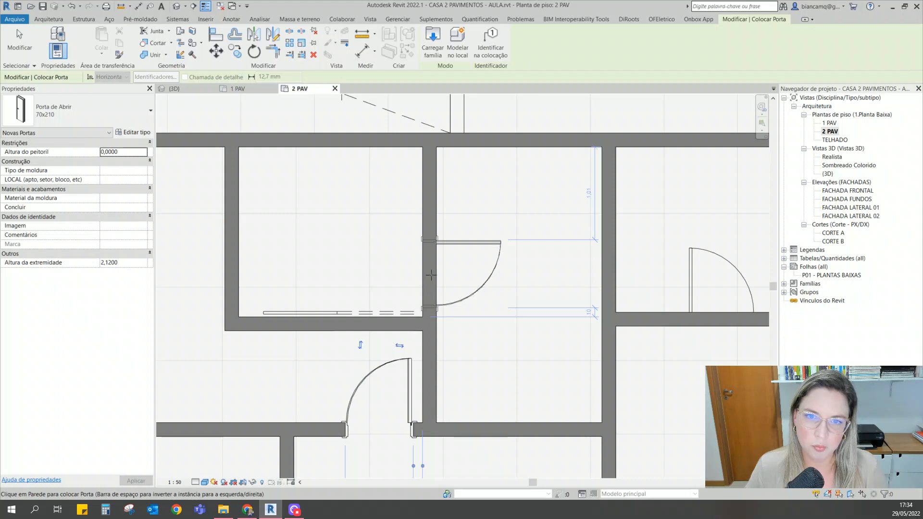
left_click(431, 275)
scroll(390, 290, "down", 4)
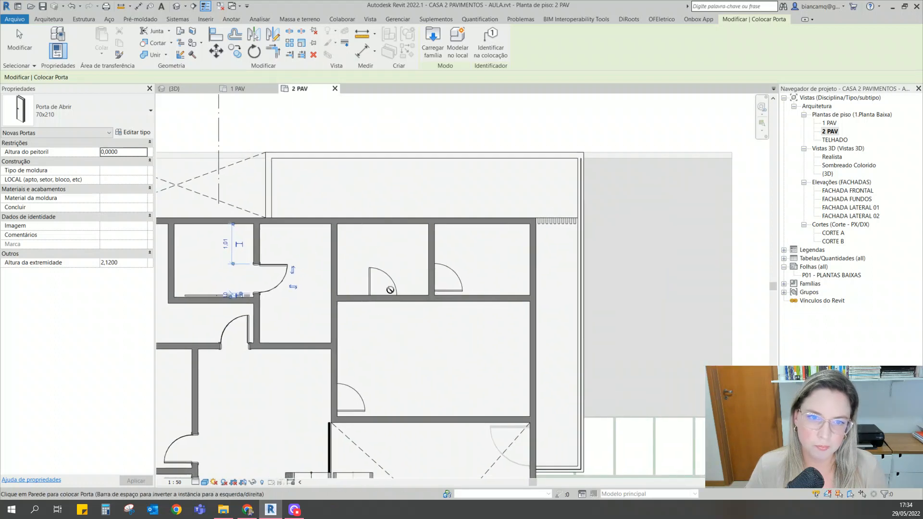
Step: Place 70x210 doors in the right bedroom's upper wall and in its hall wall, flipping the hall door to match the drawing
scroll(390, 289, "up", 2)
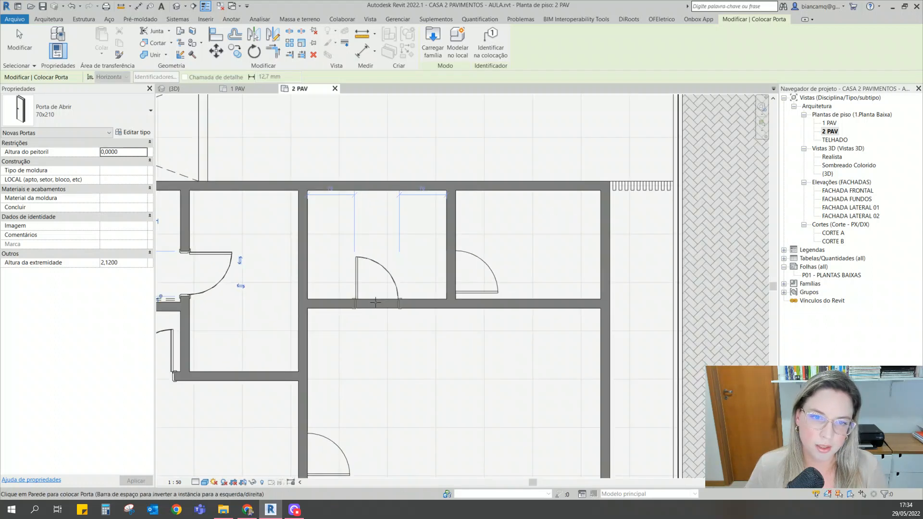
left_click(375, 302)
scroll(375, 302, "down", 3)
scroll(432, 321, "up", 3)
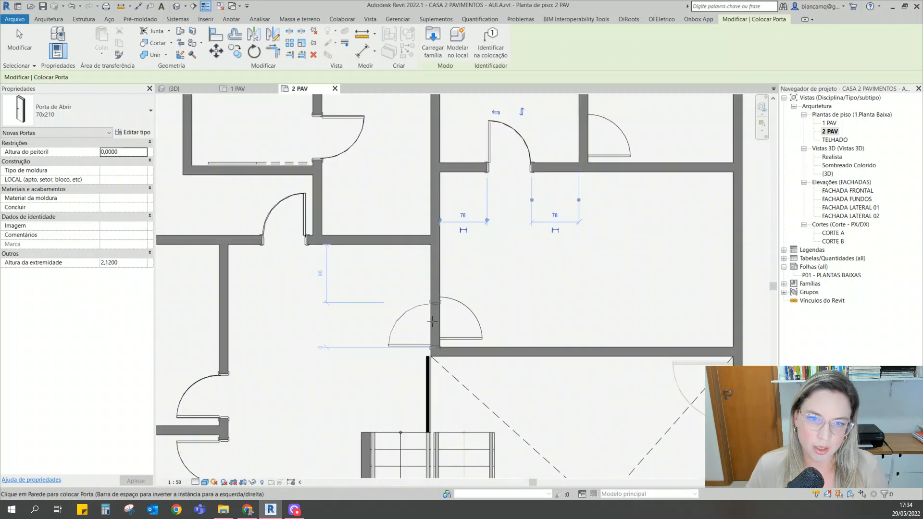
key("space")
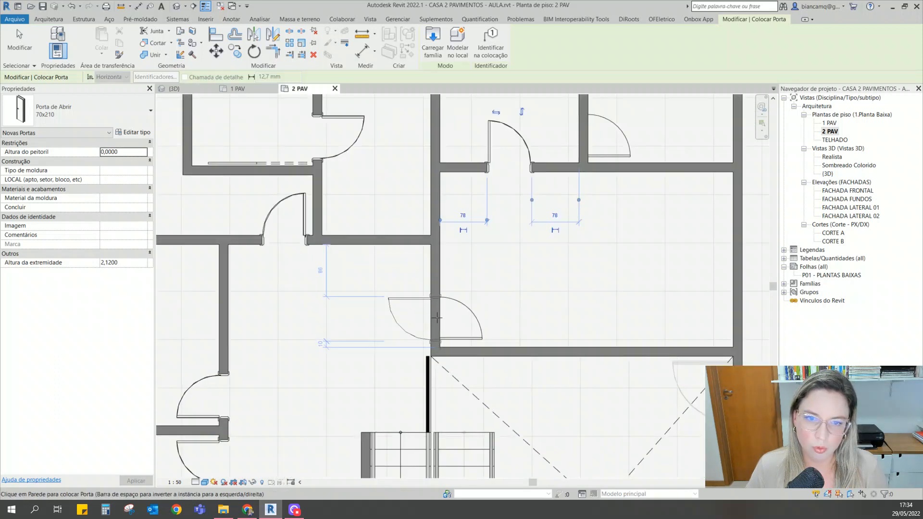
left_click(436, 318)
scroll(436, 317, "down", 2)
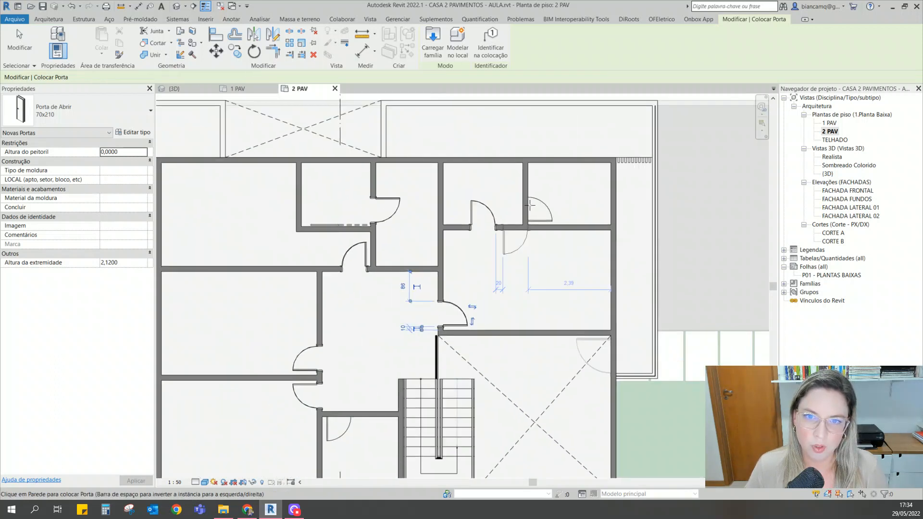
Step: Place 70x210 doors between the two small upper-right rooms and into the small room beside the stairs, following the drawn symbols
scroll(529, 209, "up", 2)
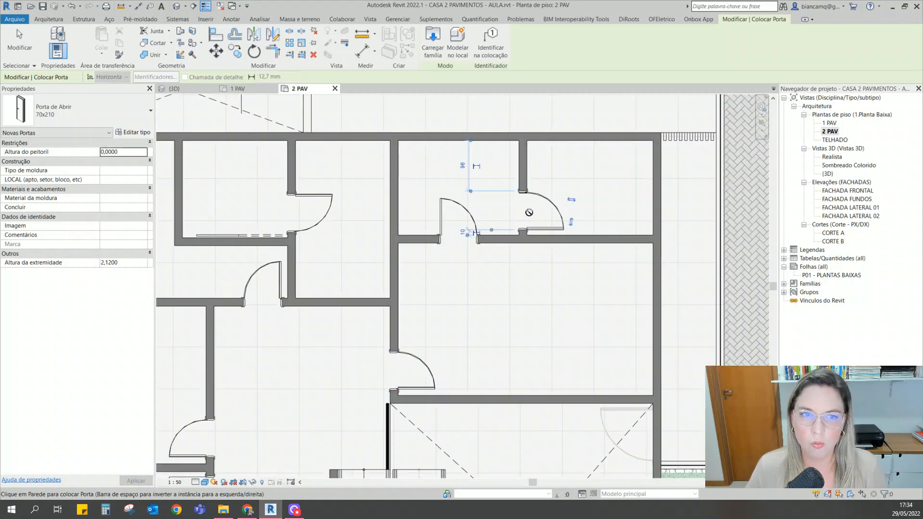
scroll(530, 211, "down", 2)
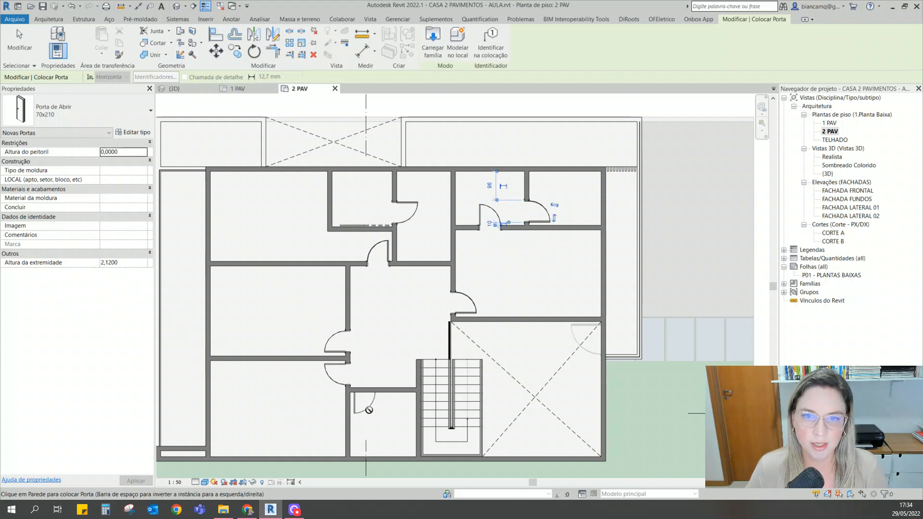
scroll(368, 409, "up", 3)
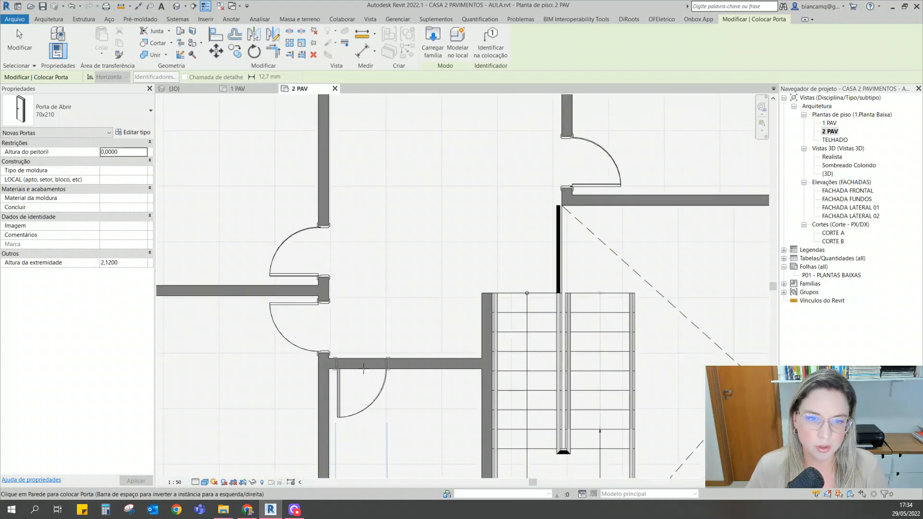
scroll(364, 366, "down", 3)
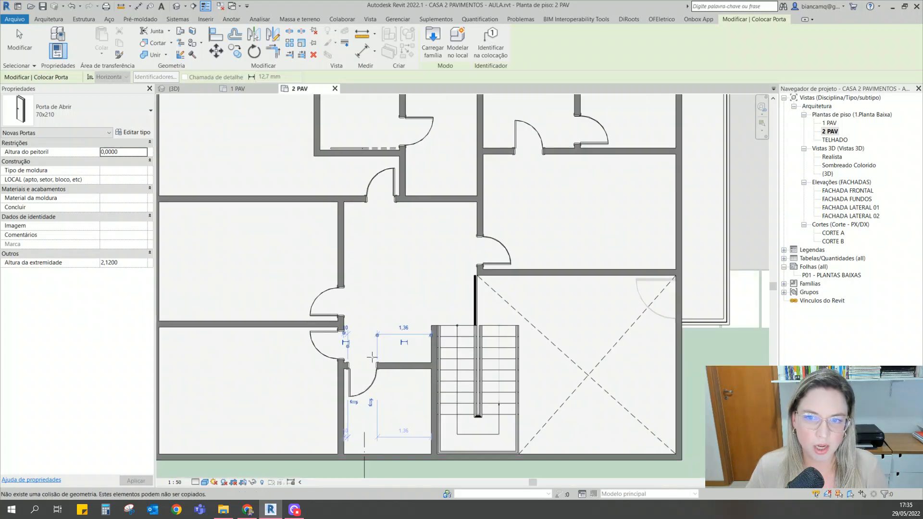
middle_click_drag(426, 287, 451, 291)
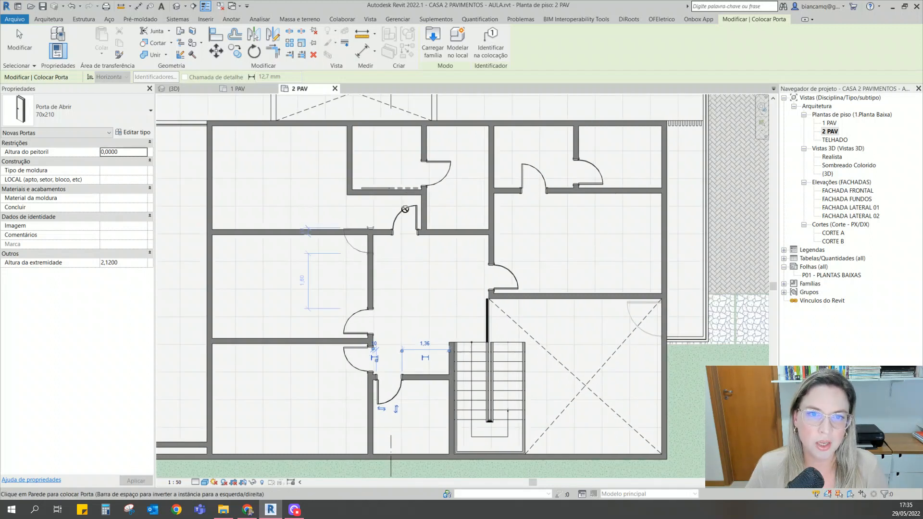
Step: Place a Porta de correr 80x210 sliding door in the lower wall of the upper-left bedroom's small room and check it up close
scroll(381, 194, "up", 3)
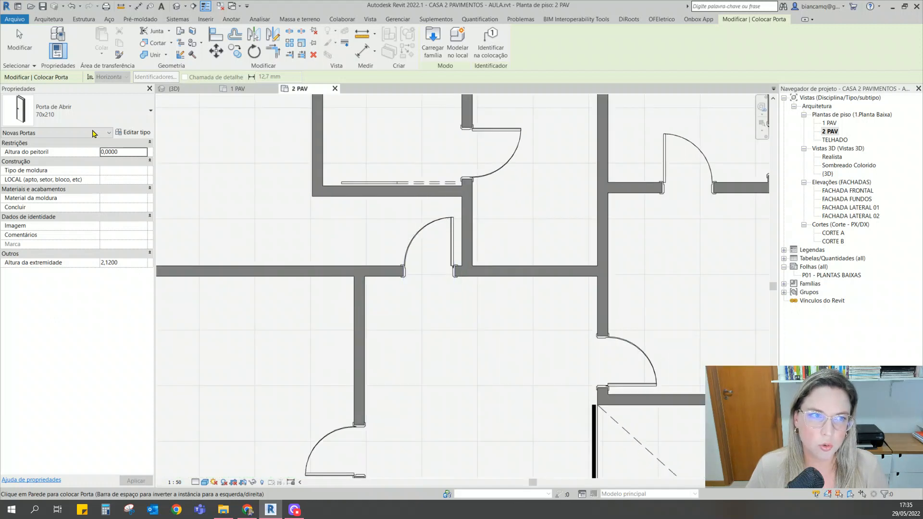
left_click(104, 120)
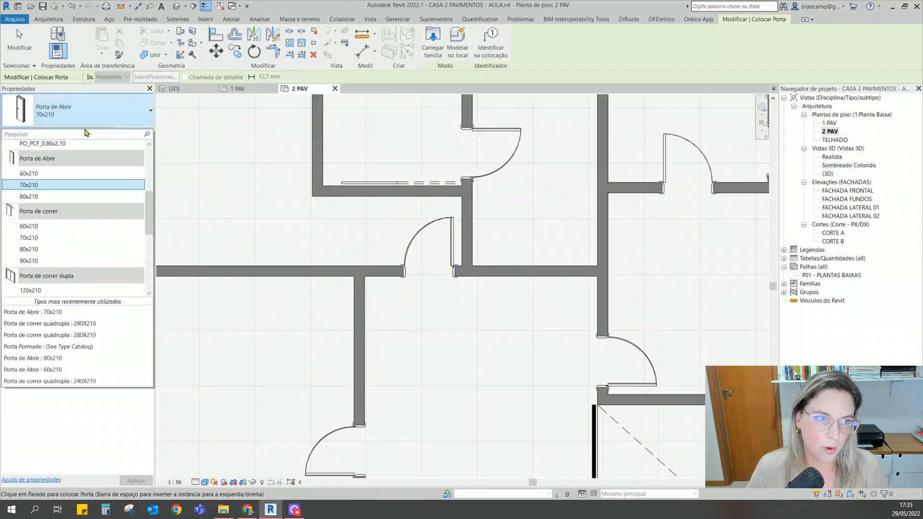
left_click(44, 249)
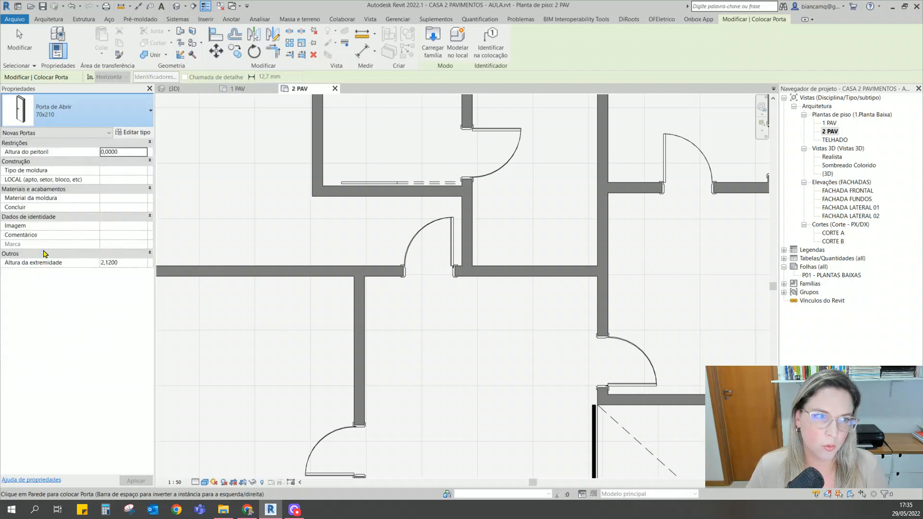
left_click(94, 117)
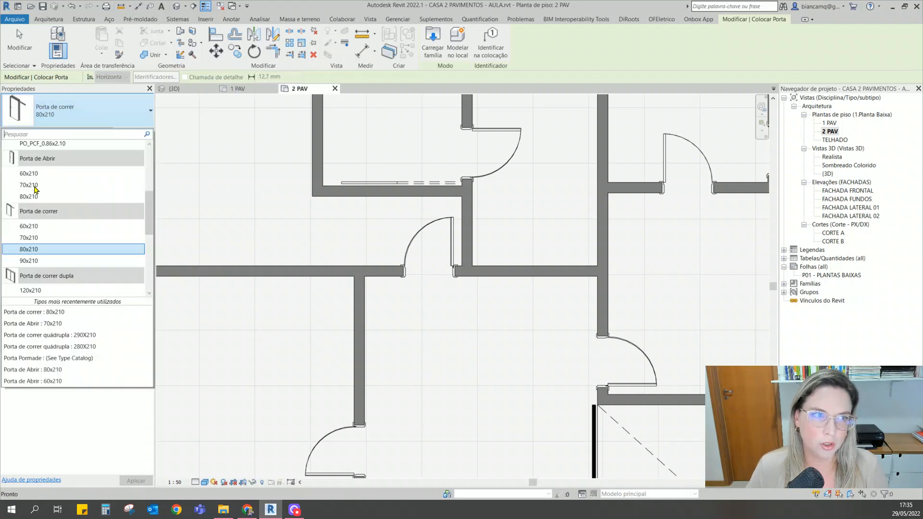
left_click(43, 252)
scroll(433, 185, "up", 2)
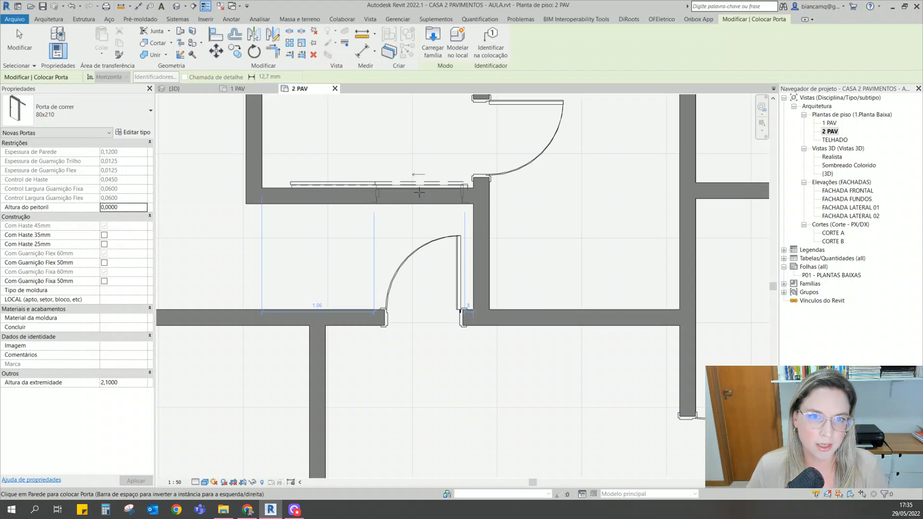
left_click(419, 193)
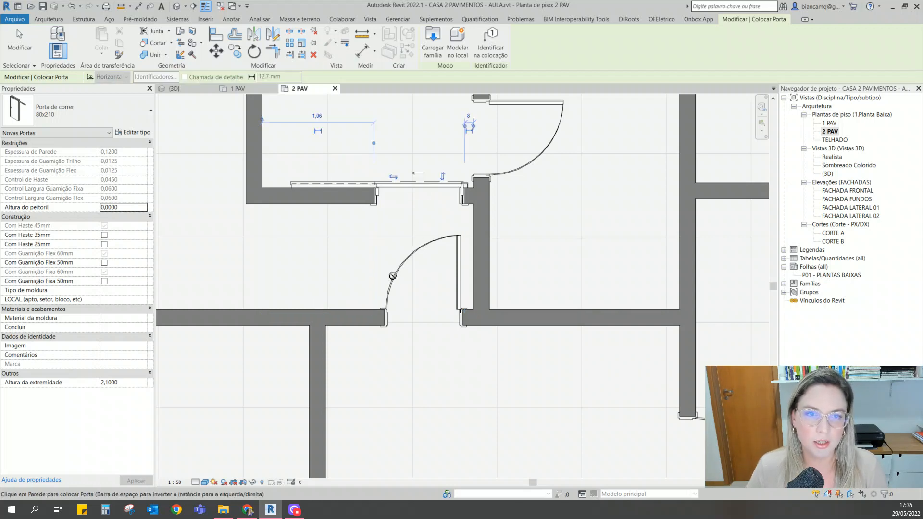
key("Escape")
key("Escape")
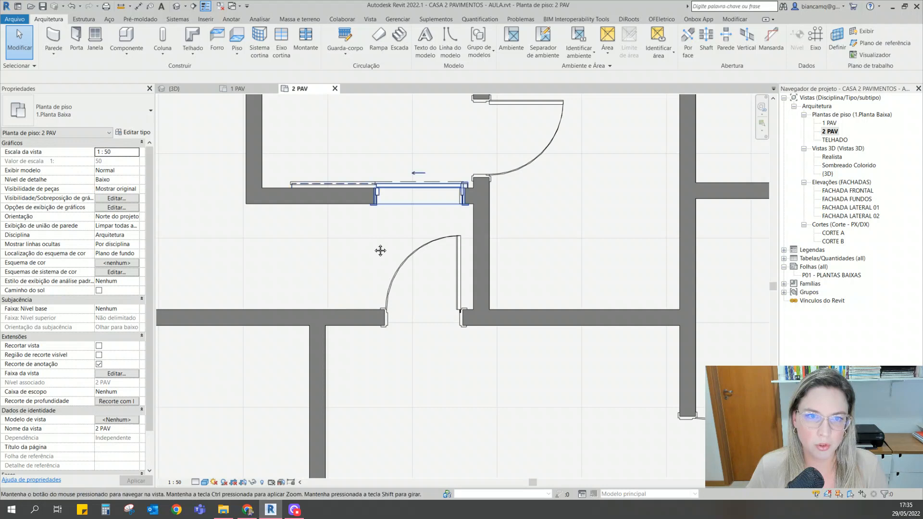
scroll(387, 242, "up", 5)
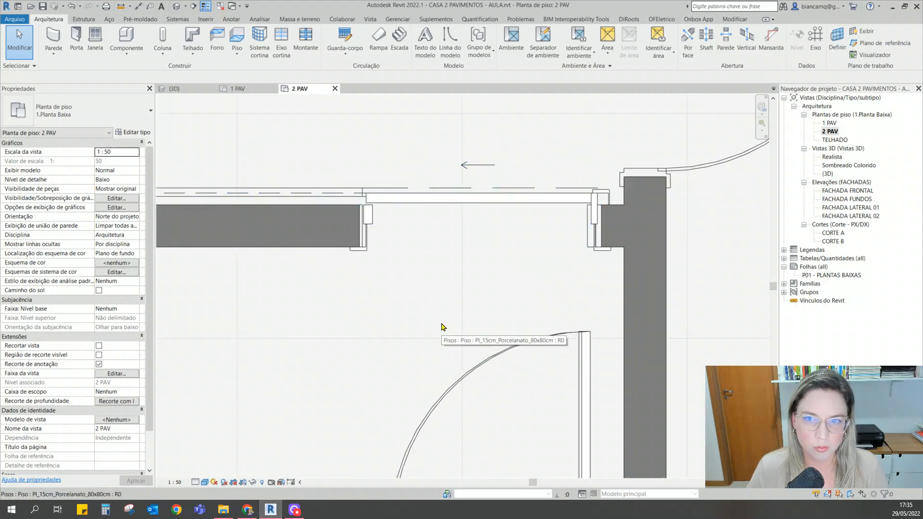
Step: Try flipping the hinge side of the middle-left bedroom's 70x210 hall door, then restore it
scroll(474, 301, "down", 4)
scroll(473, 301, "down", 2)
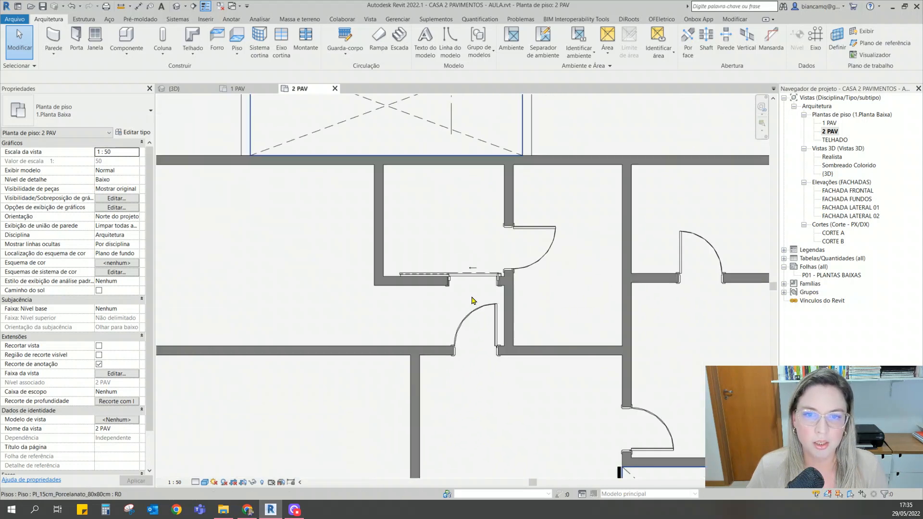
scroll(558, 340, "down", 4)
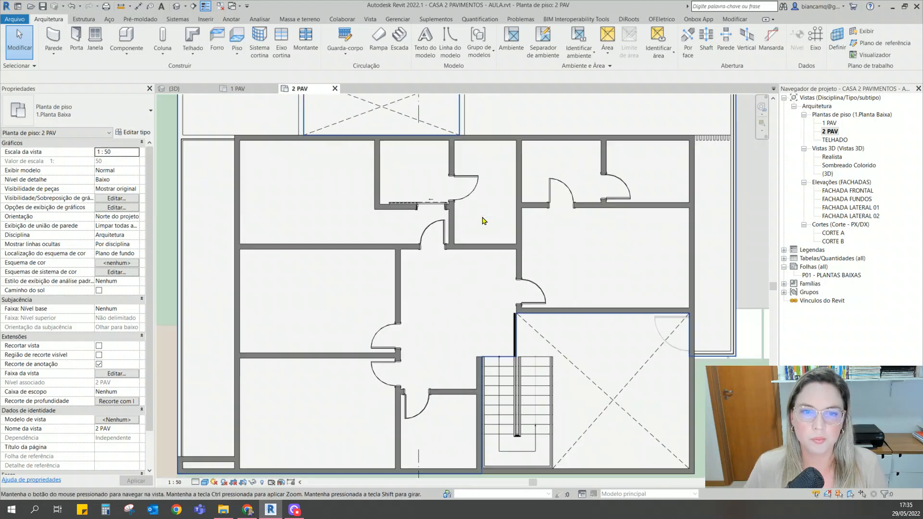
middle_click_drag(460, 221, 485, 228)
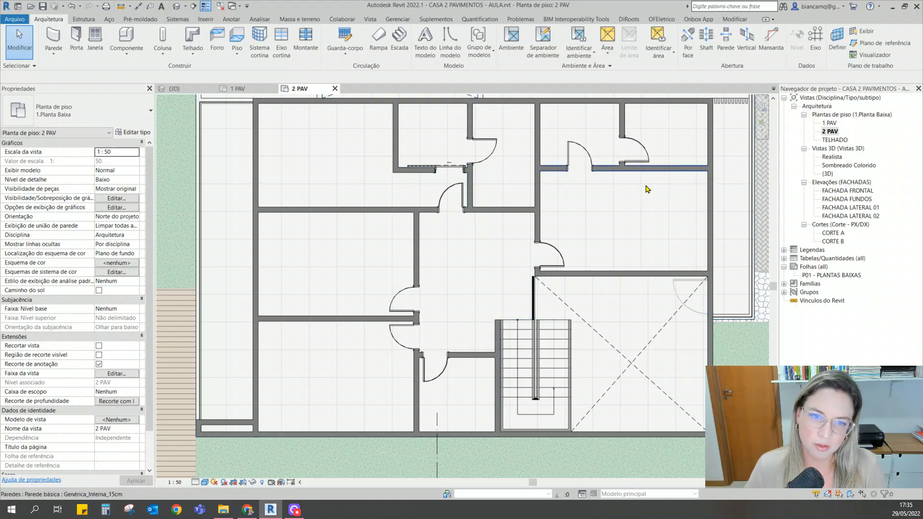
middle_click_drag(416, 262, 408, 301)
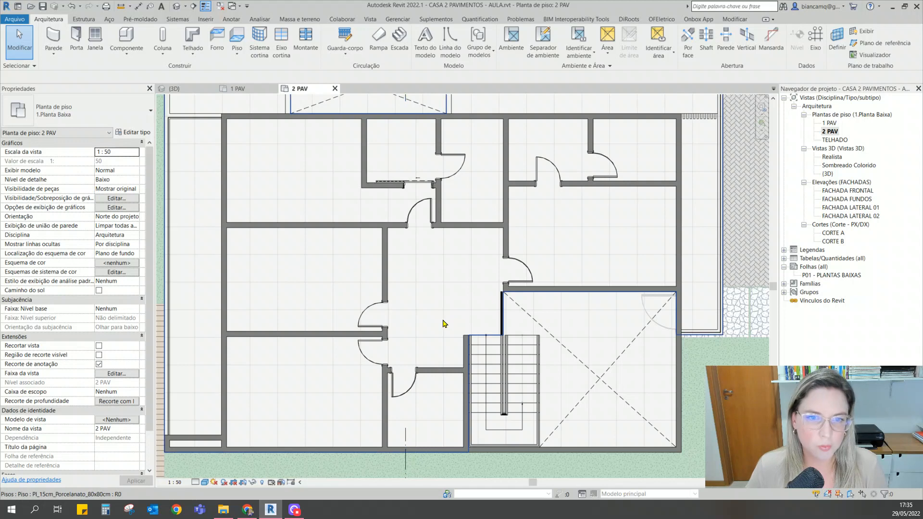
left_click(371, 316)
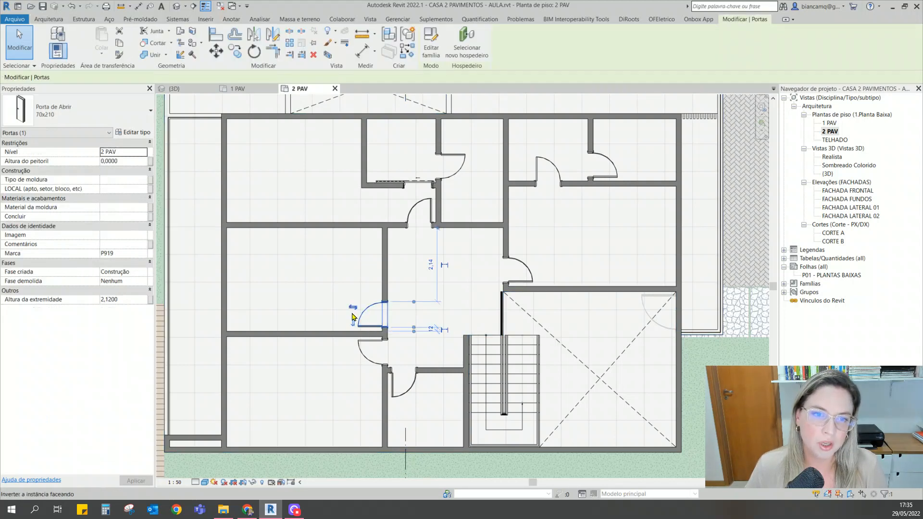
scroll(356, 312, "up", 2)
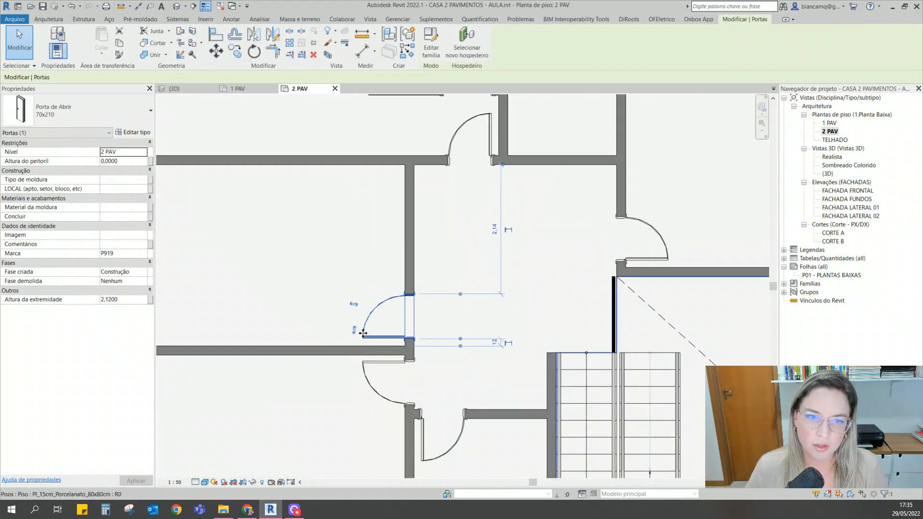
left_click(354, 331)
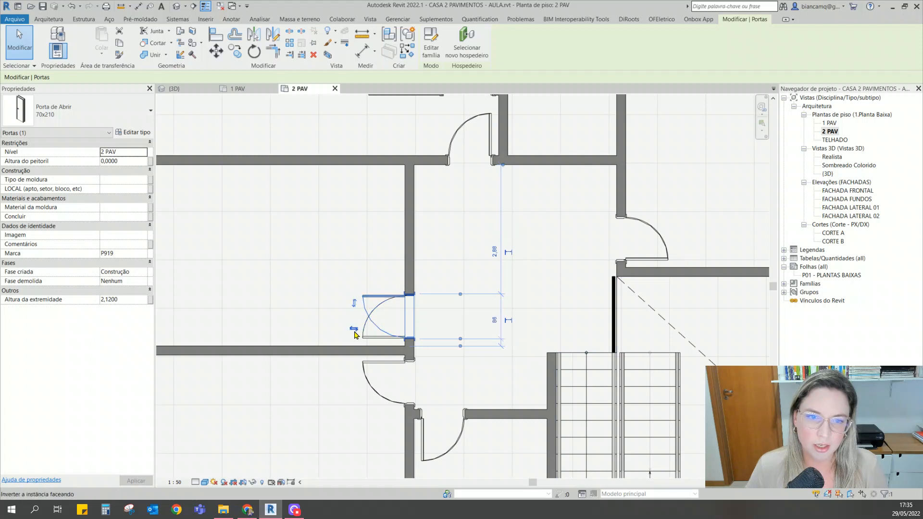
left_click(355, 302)
left_click(354, 331)
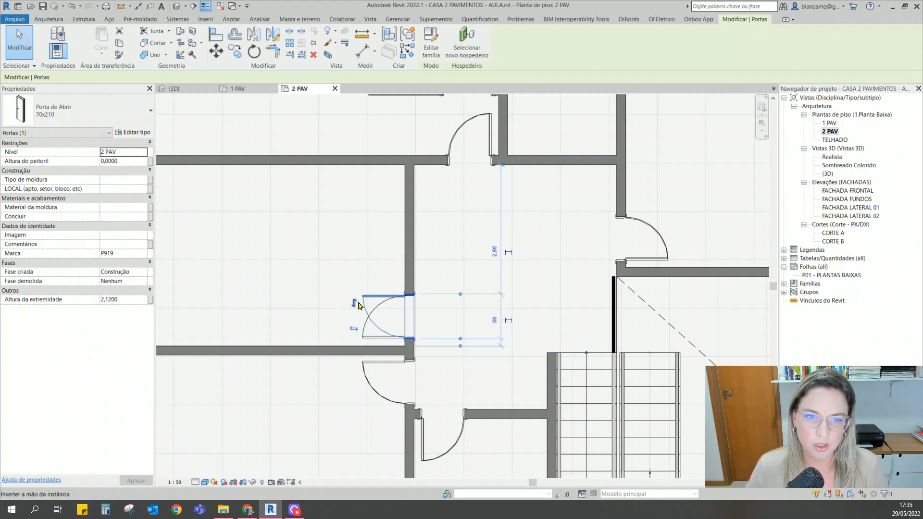
left_click(354, 305)
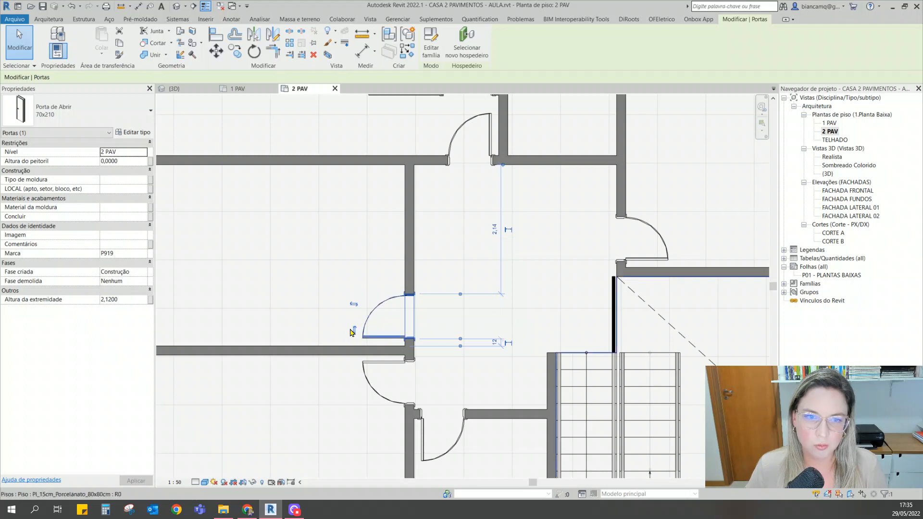
Step: Try flipping the same door to swing into the hall, then return its swing to the bedroom side
left_click(464, 307)
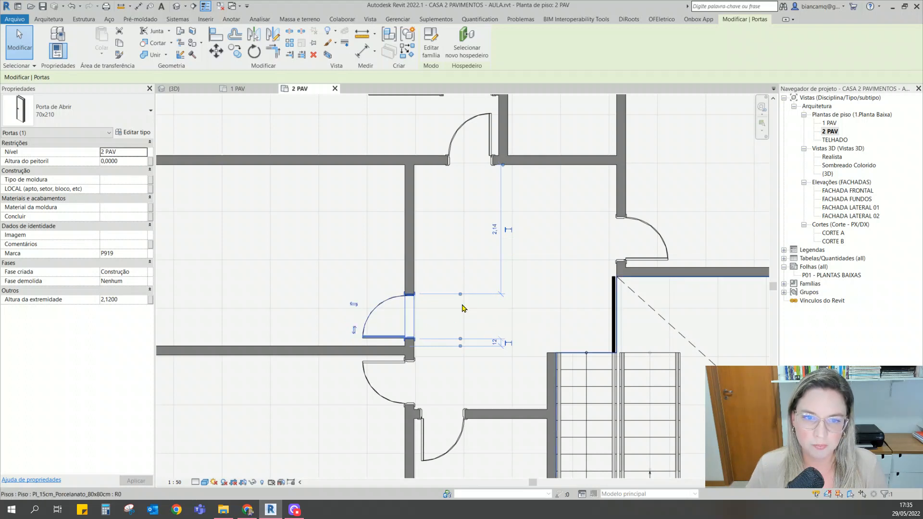
left_click(355, 304)
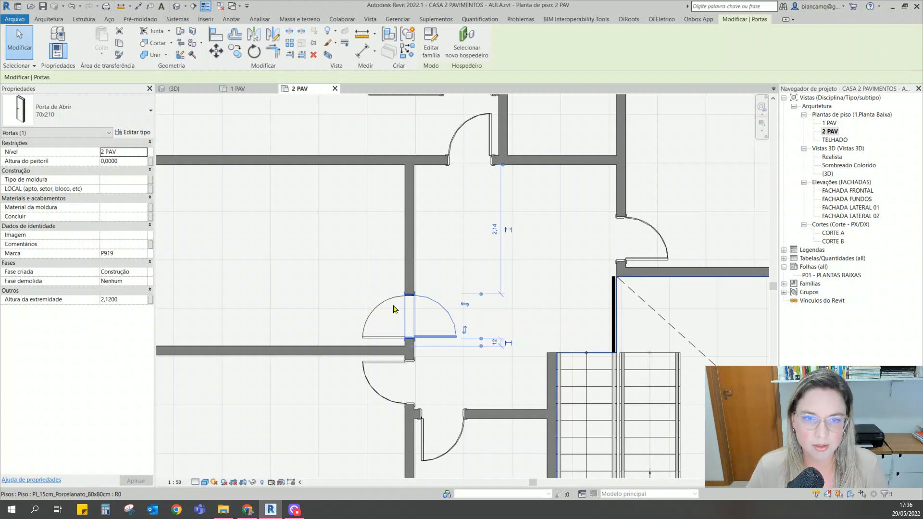
left_click(464, 305)
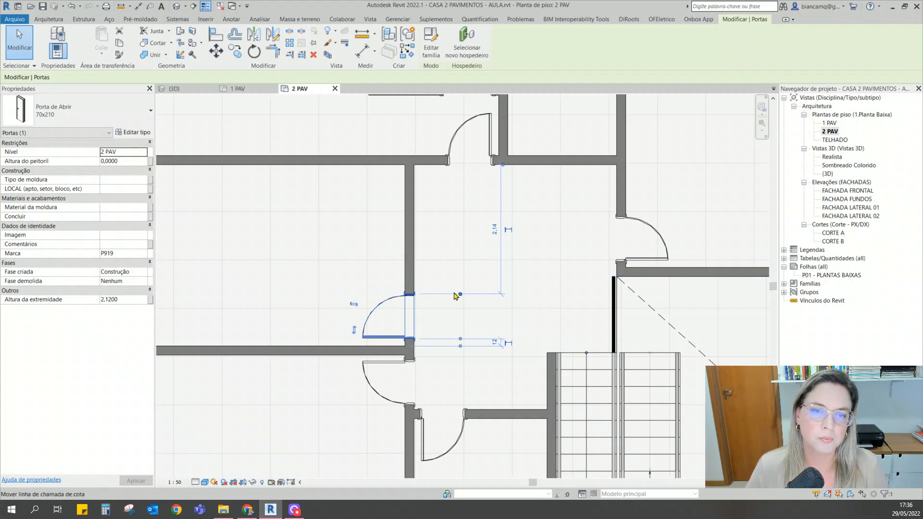
scroll(455, 291, "down", 4)
key("Escape")
Step: Change the 2 PAV plan's visual style to Estrutura de arame
scroll(455, 255, "up", 2)
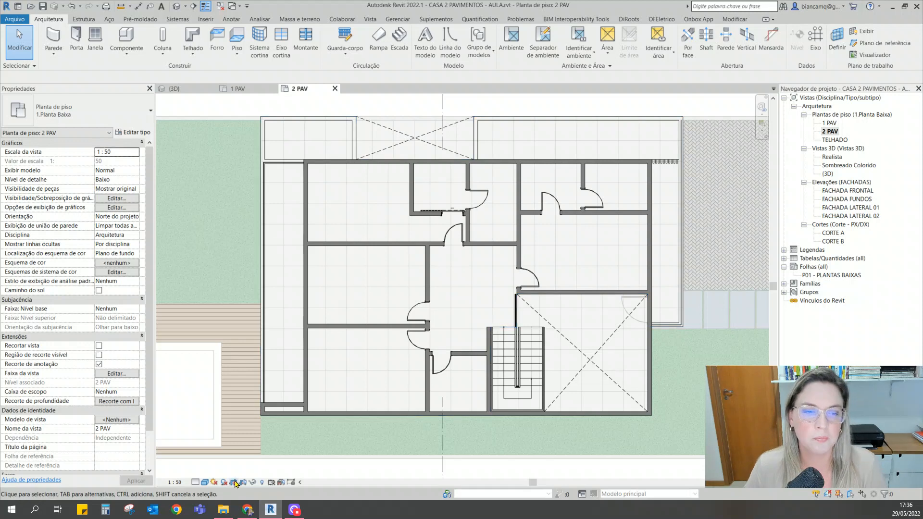
left_click(205, 483)
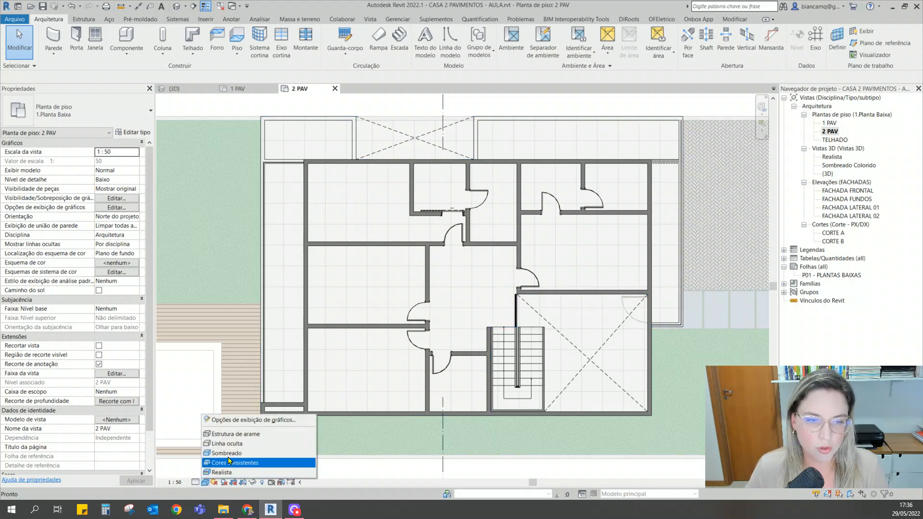
left_click(243, 435)
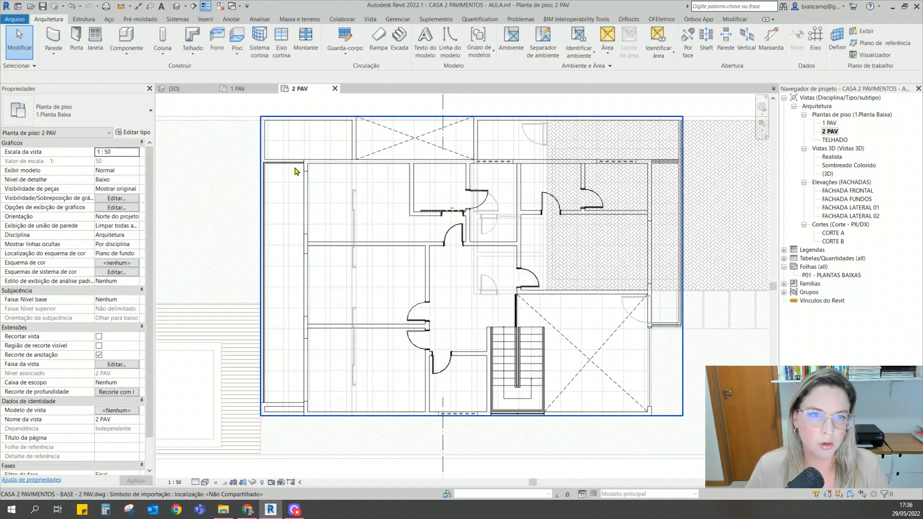
Step: Measure the width of the drawn opening in the upper-left bedroom's balcony wall
scroll(295, 172, "up", 5)
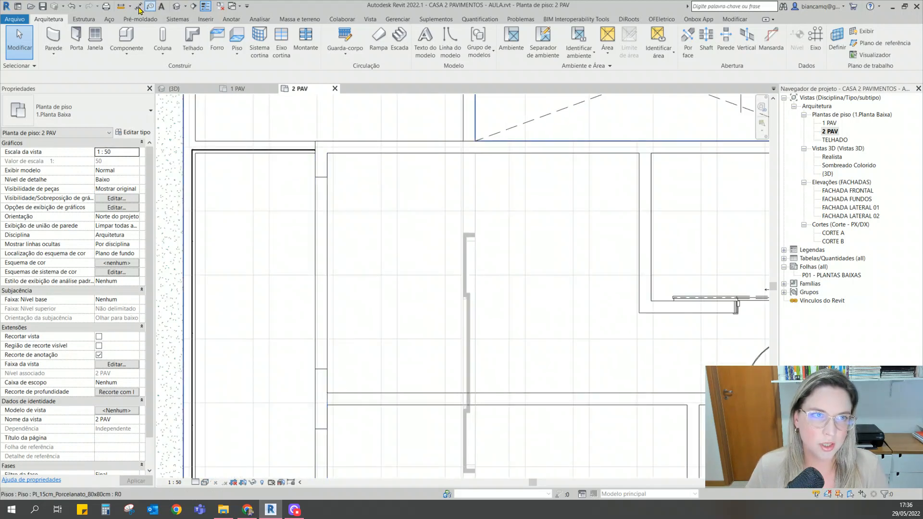
left_click(120, 6)
left_click(327, 369)
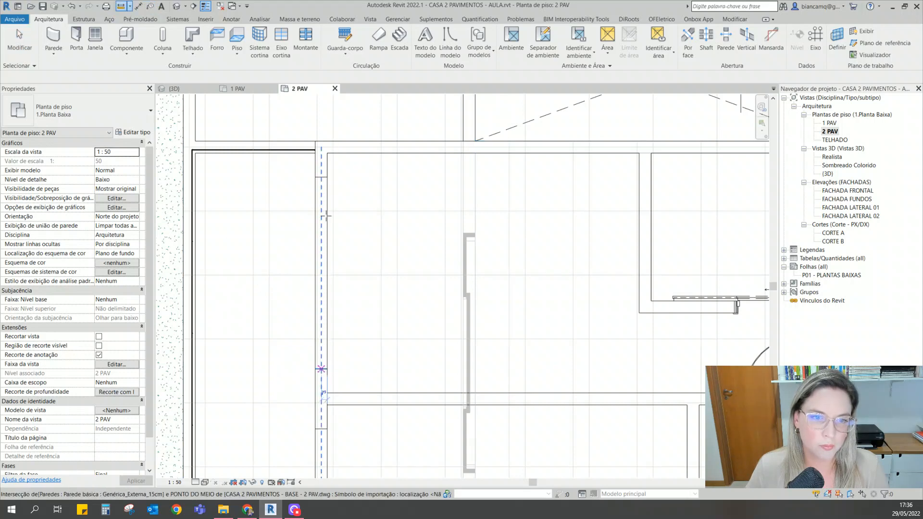
left_click(326, 171)
key("Escape")
key("Escape")
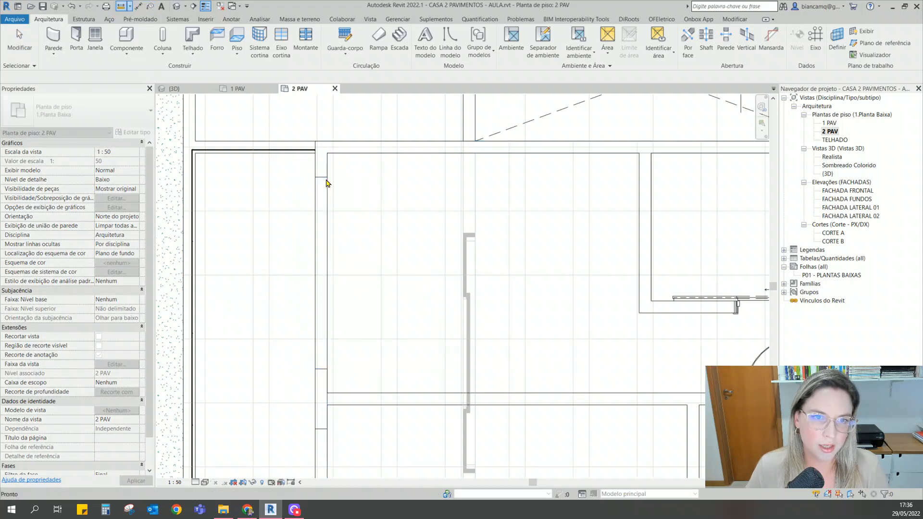
Step: Measure the width of the drawn opening in the right bedroom's outer wall
scroll(327, 180, "down", 3)
mouse_move(417, 342)
middle_mouse_down()
mouse_move(350, 333)
mouse_move(255, 283)
middle_mouse_up()
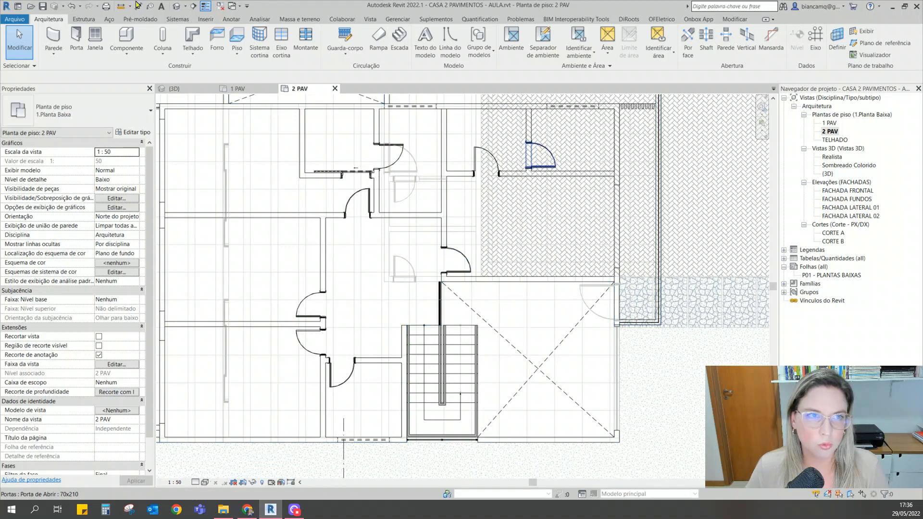
left_click(121, 5)
scroll(619, 183, "up", 5)
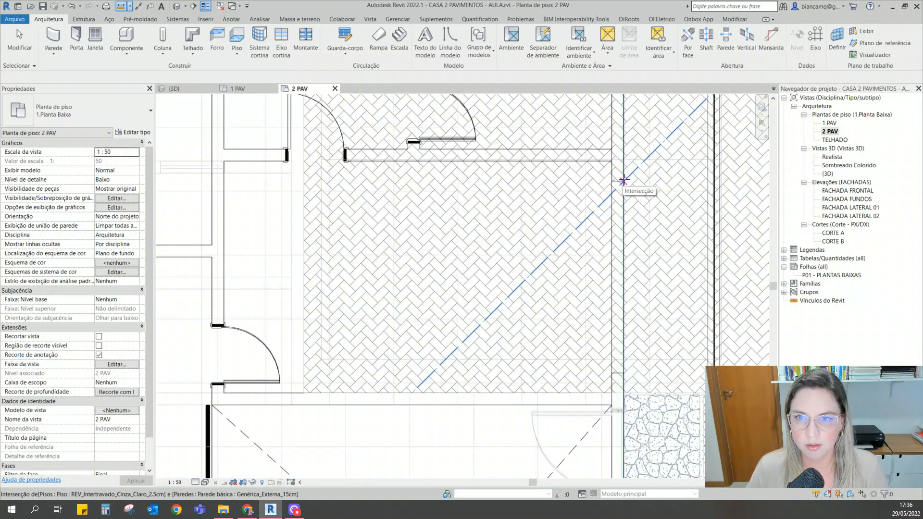
scroll(624, 180, "up", 5)
left_click(623, 181)
scroll(624, 199, "down", 5)
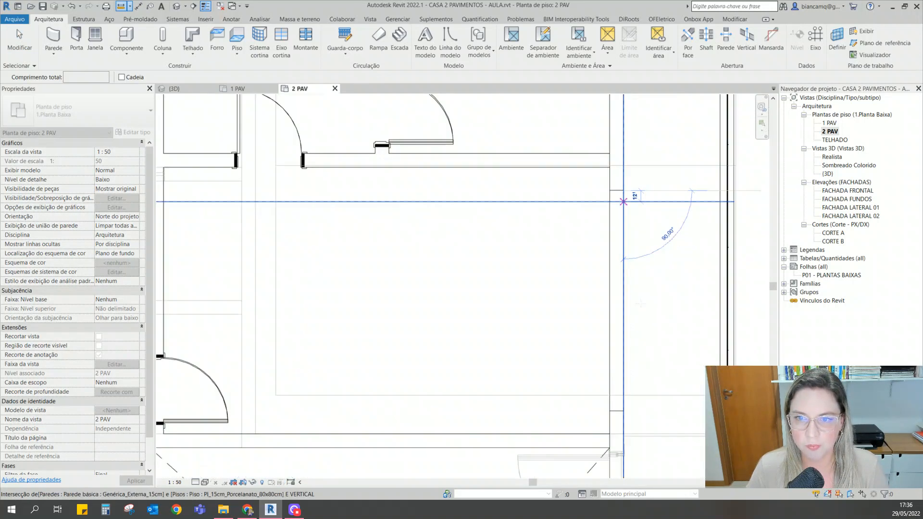
middle_click_drag(639, 301, 607, 256)
left_click(592, 338)
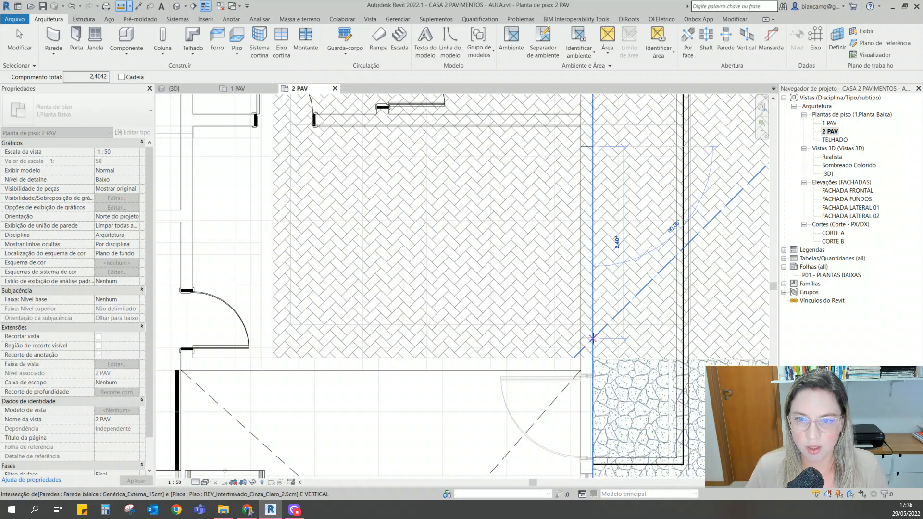
key("Escape")
key("Escape")
Step: Place Porta de correr quádrupla 240X210 doors in the drawn balcony-wall openings of the three left bedrooms
scroll(592, 339, "down", 4)
middle_click_drag(384, 330, 446, 286)
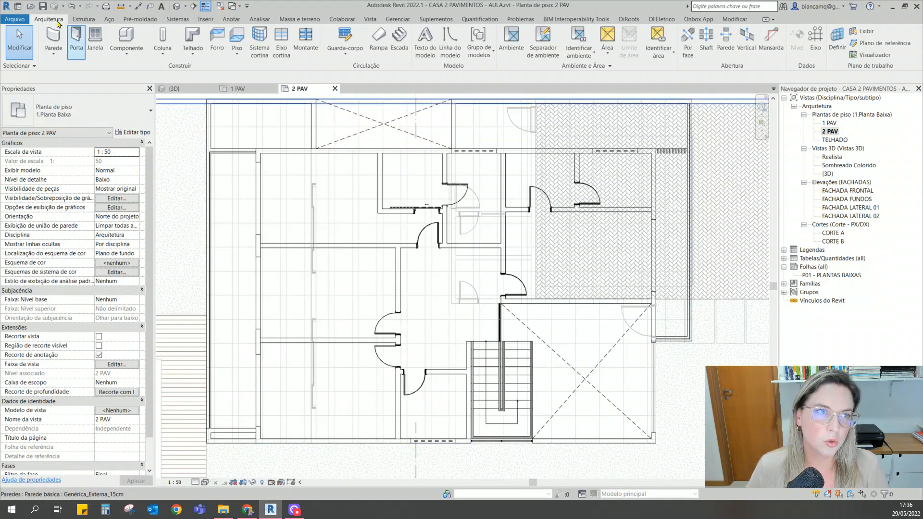
left_click(76, 37)
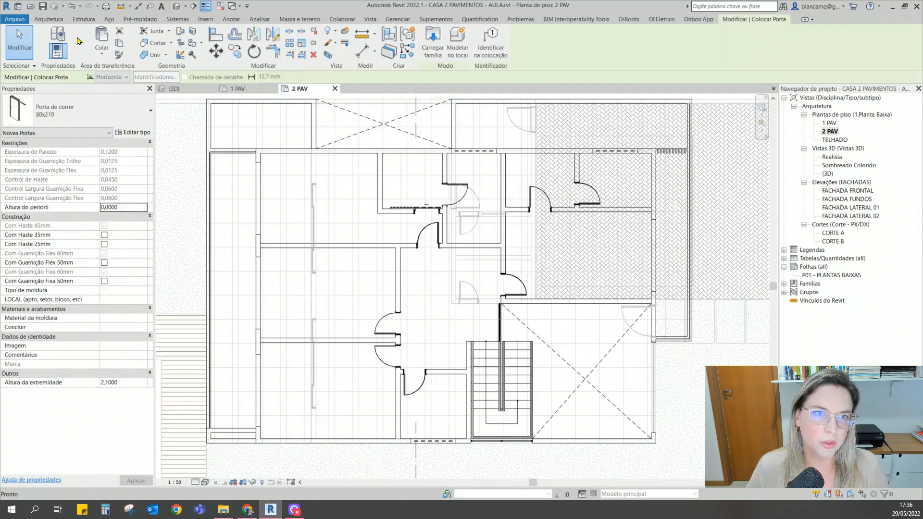
left_click(72, 111)
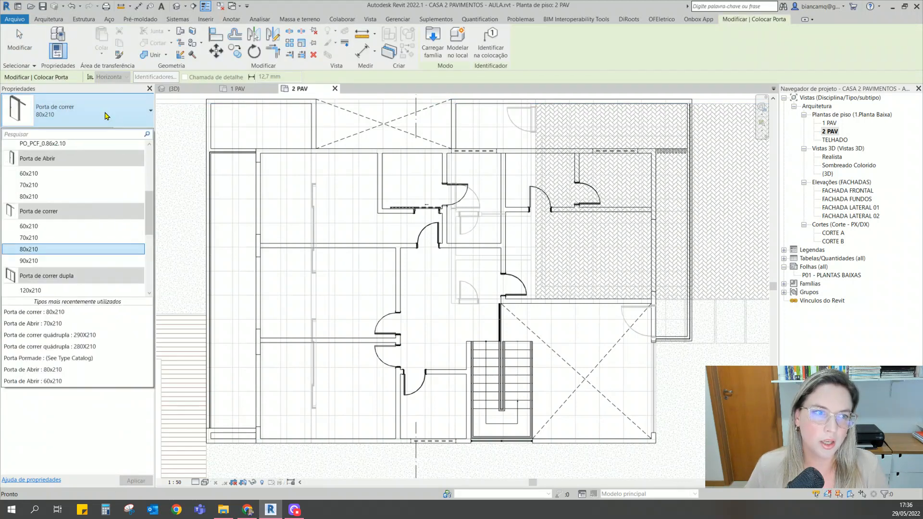
scroll(28, 244, "down", 6)
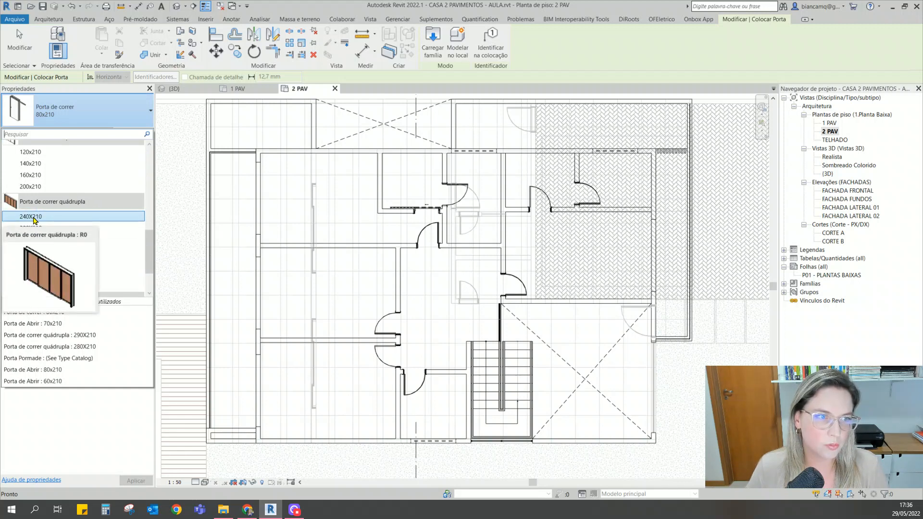
left_click(34, 217)
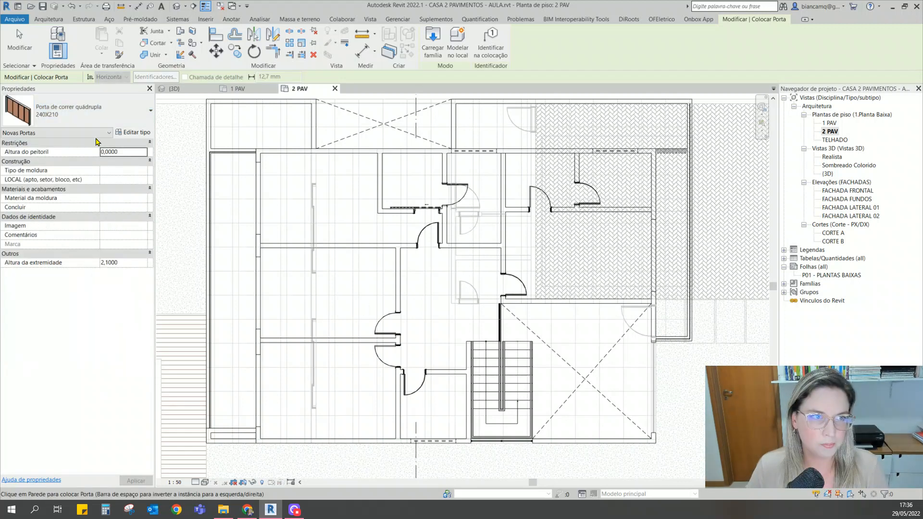
scroll(266, 197, "up", 2)
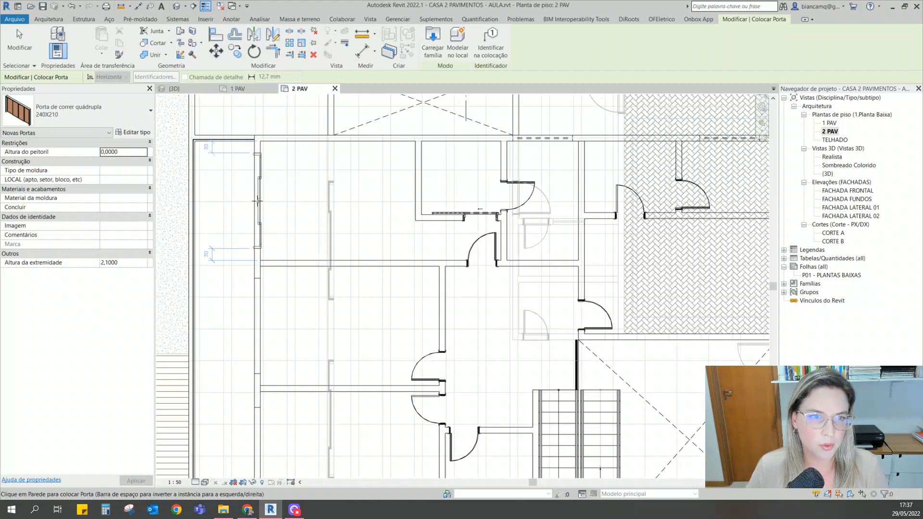
left_click(260, 329)
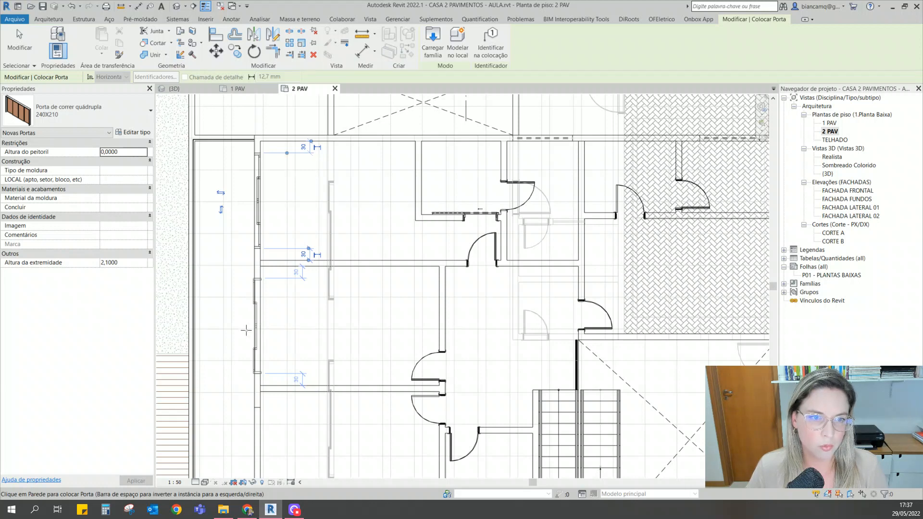
left_click(246, 331)
middle_click_drag(267, 389, 280, 239)
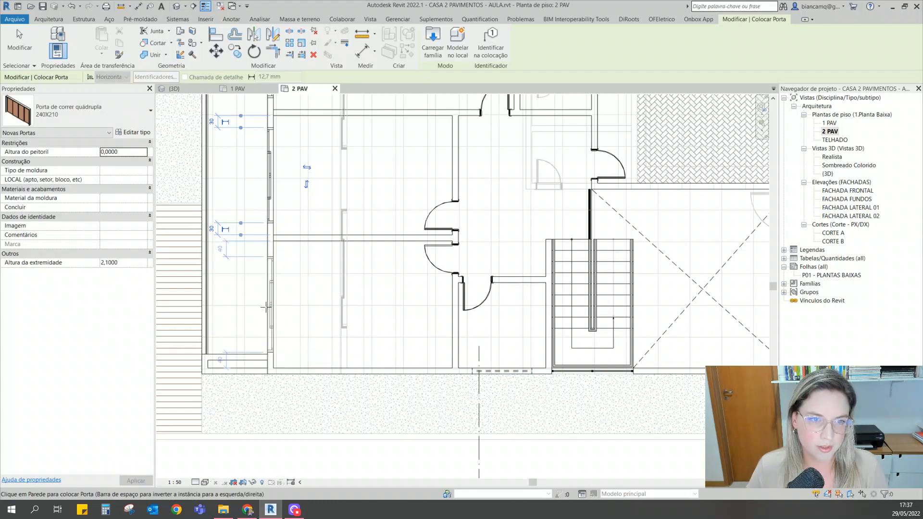
Step: Place another Porta de correr quádrupla 240X210 in the right bedroom's outer-wall opening and finish placing doors
scroll(187, 392, "down", 4)
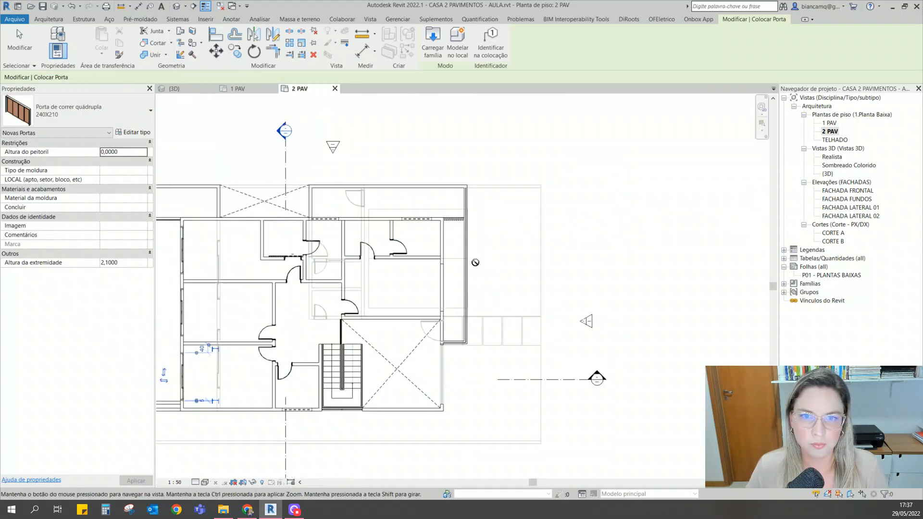
scroll(436, 316, "up", 4)
left_click(437, 303)
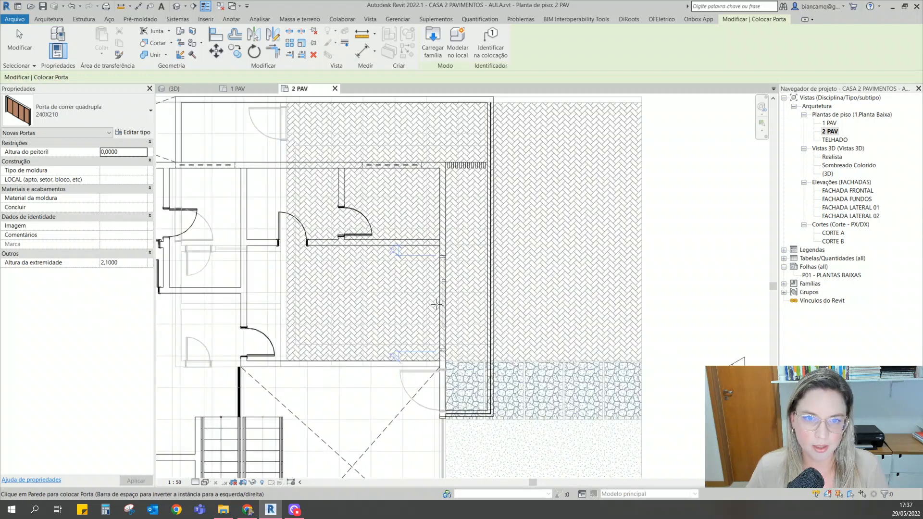
scroll(437, 304, "down", 4)
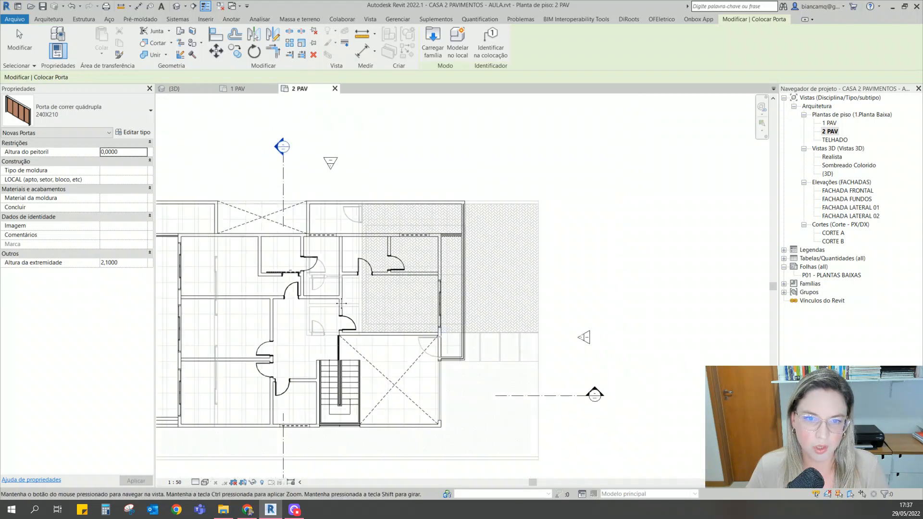
scroll(524, 310, "up", 2)
key("Escape")
key("Escape")
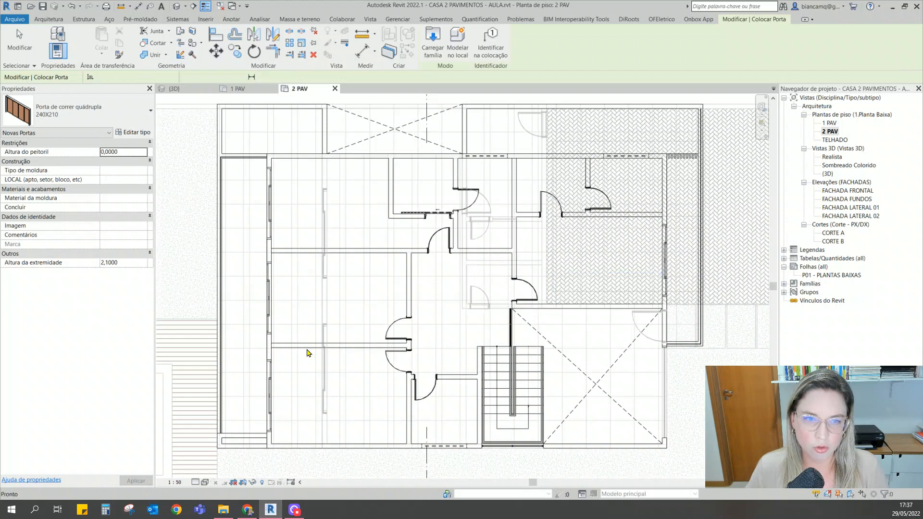
Step: Set the 2 PAV plan's visual style to Cores consistentes
left_click(205, 483)
left_click(228, 463)
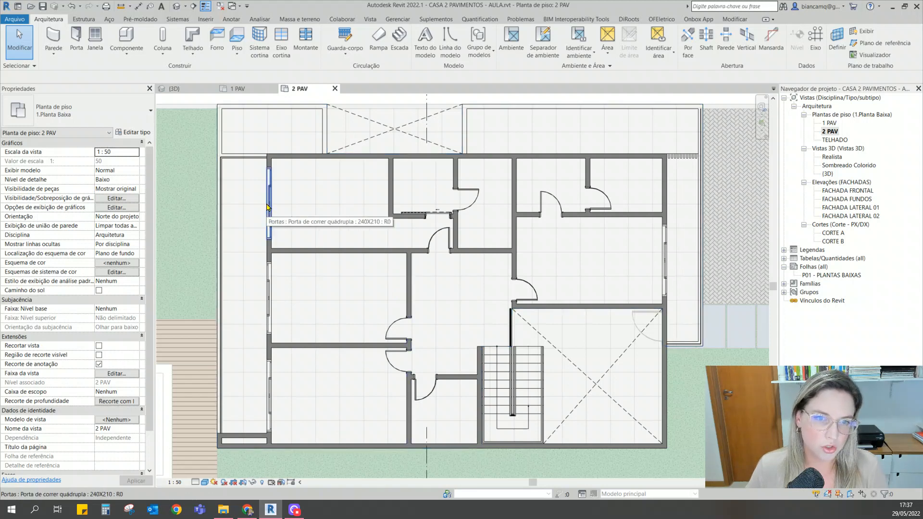
Step: Flip the facing of the Porta de correr quádrupla 240X210 doors in the left bedrooms' balcony wall on the 2 PAV plan
scroll(673, 247, "up", 3)
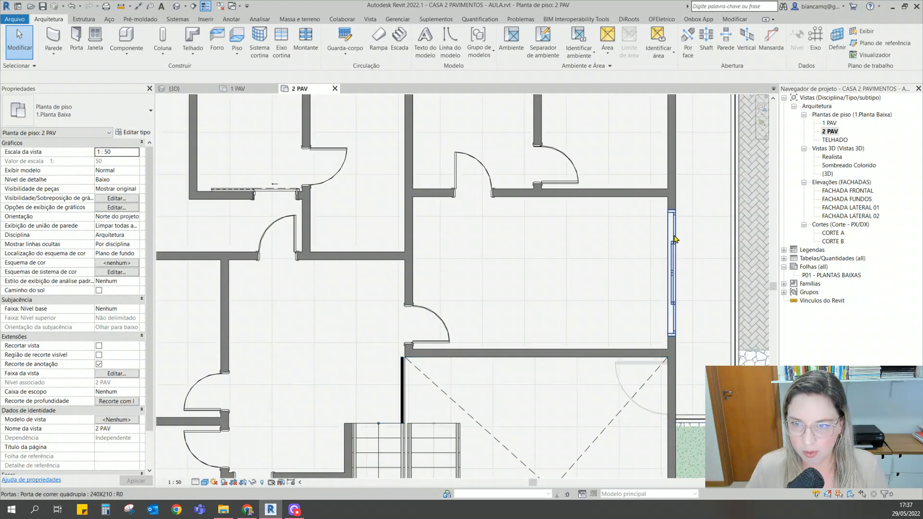
middle_click_drag(170, 228, 496, 323)
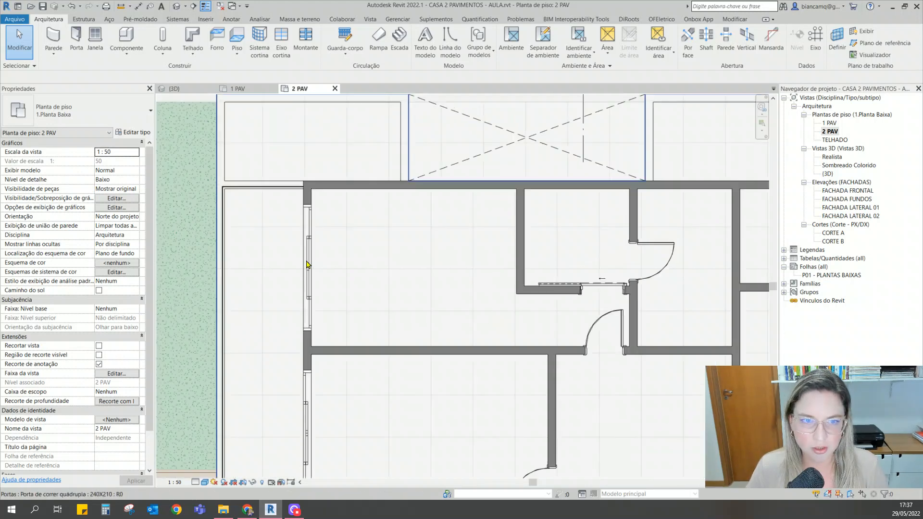
scroll(308, 265, "up", 3)
left_click(308, 264)
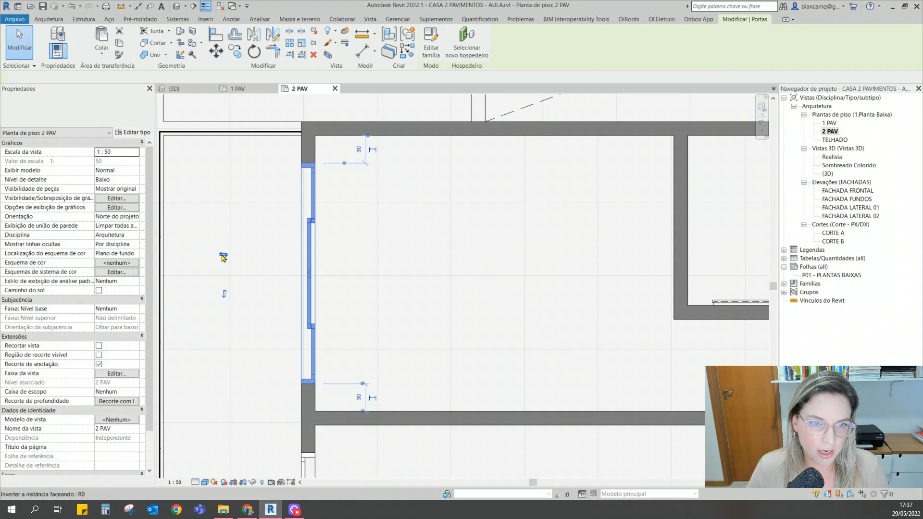
scroll(311, 254, "down", 3)
middle_click_drag(385, 284, 421, 58)
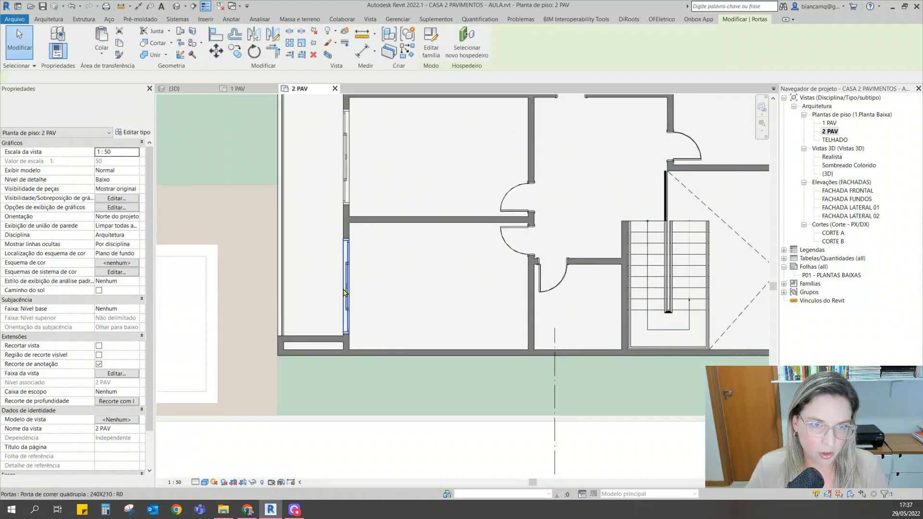
scroll(344, 290, "up", 1)
left_click(345, 293)
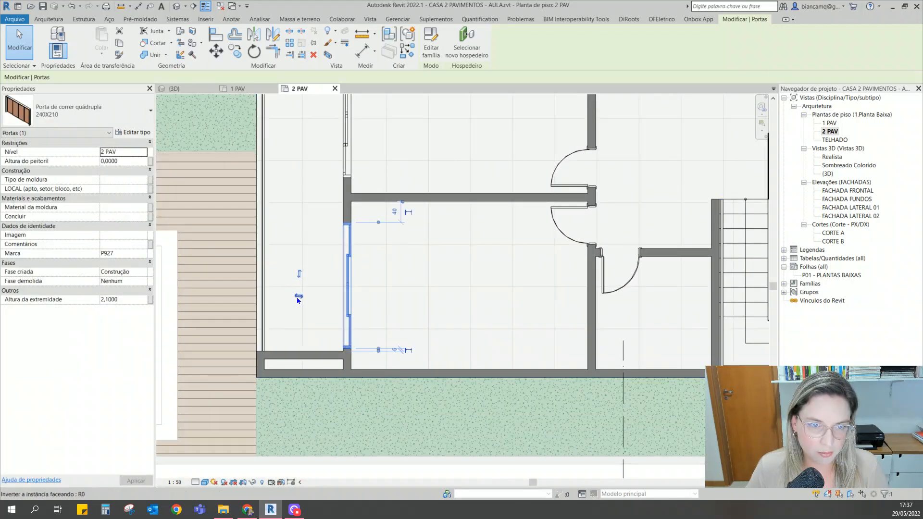
middle_click_drag(398, 186, 393, 277)
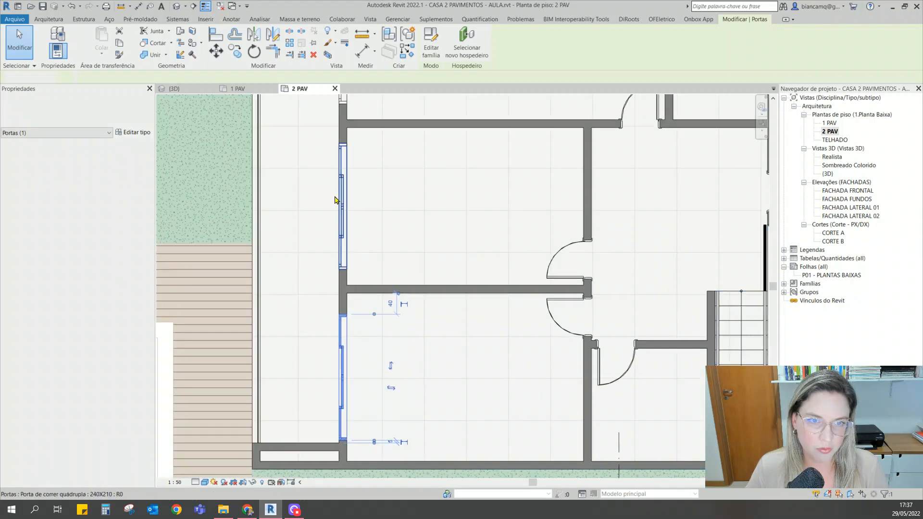
key("Escape")
scroll(320, 217, "down", 2)
middle_click_drag(535, 209, 468, 298)
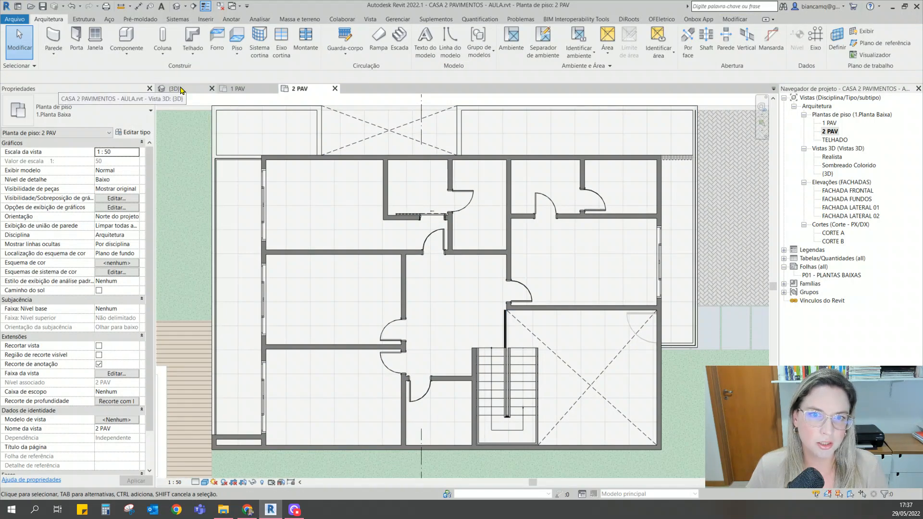
Step: In the 3D view, raise the top of the section box to cut through the upper-floor walls and inspect the placed doors
left_click(178, 89)
scroll(373, 249, "down", 5)
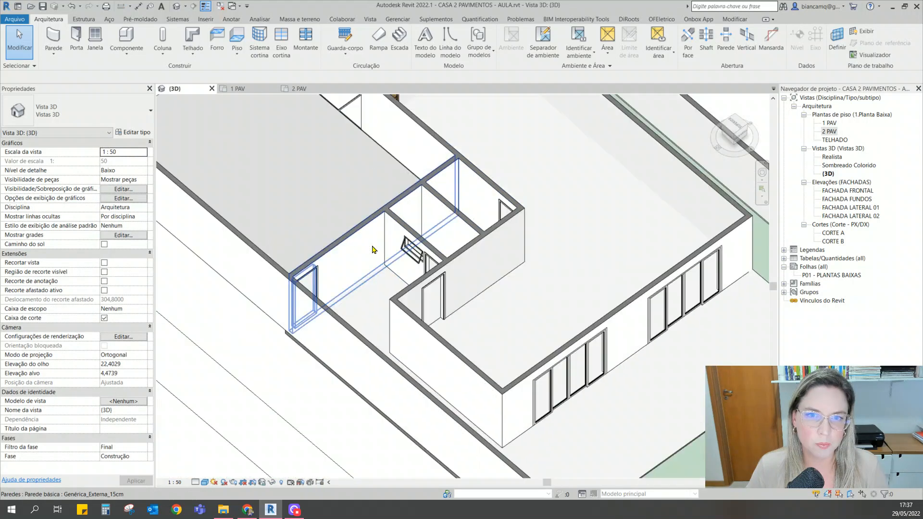
scroll(313, 245, "down", 4)
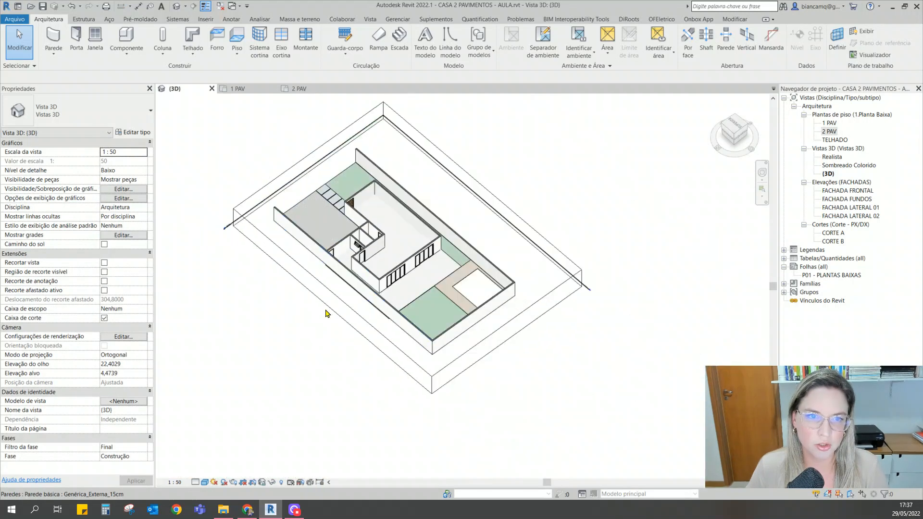
left_click(363, 304)
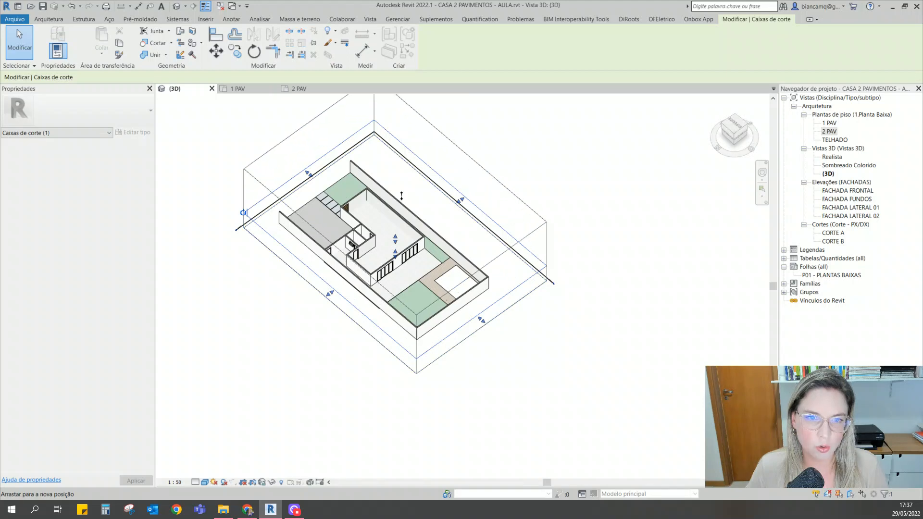
mouse_move(401, 234)
left_mouse_down()
mouse_move(395, 207)
mouse_move(395, 226)
left_mouse_up()
left_click(564, 177)
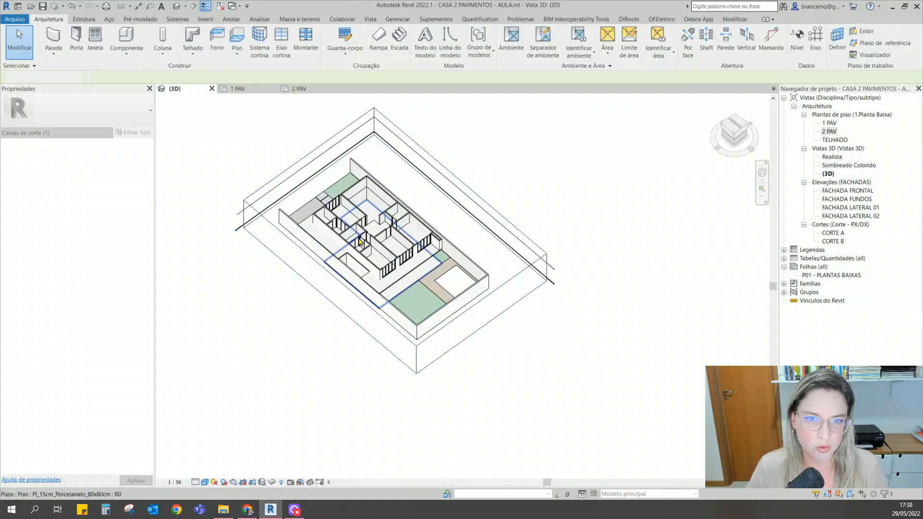
scroll(335, 284, "up", 5)
scroll(335, 284, "down", 5)
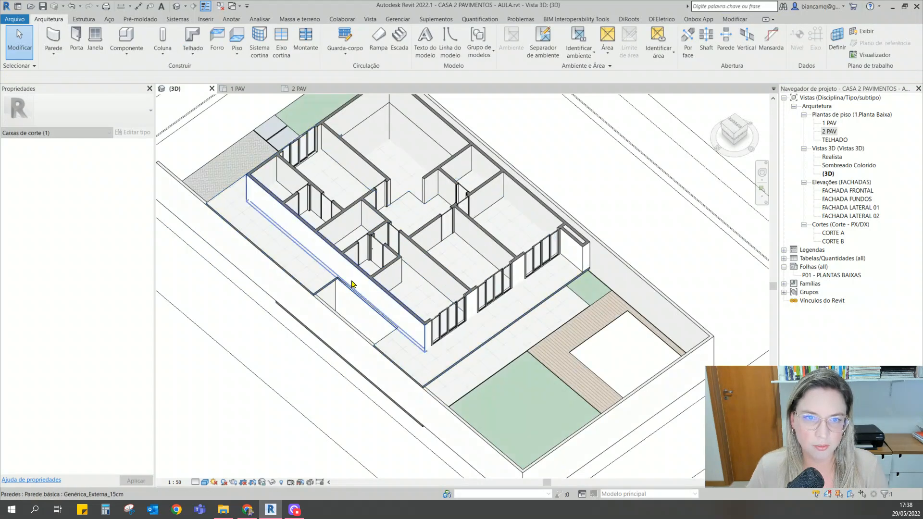
middle_click_drag(489, 210, 271, 287, "shift")
scroll(264, 286, "up", 3)
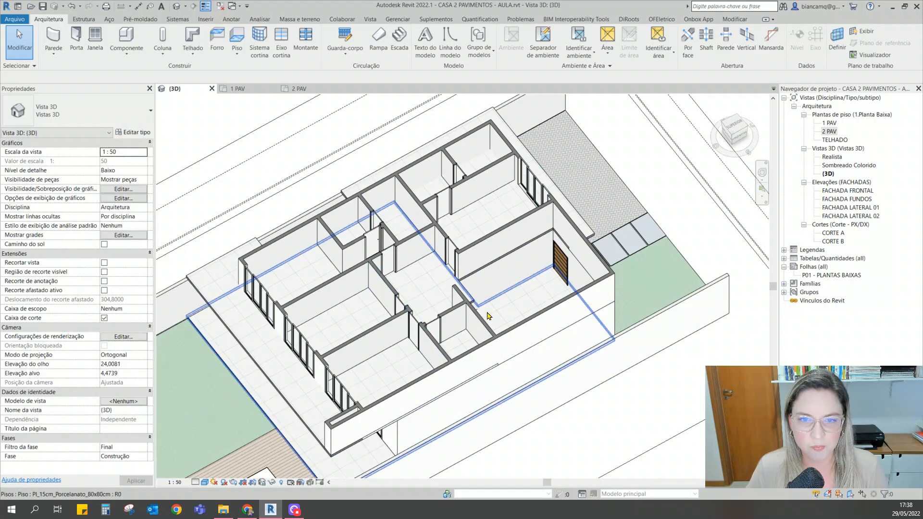
scroll(378, 272, "down", 4)
Step: Set the 1 PAV plan's visual style to Cores consistentes
left_click(246, 90)
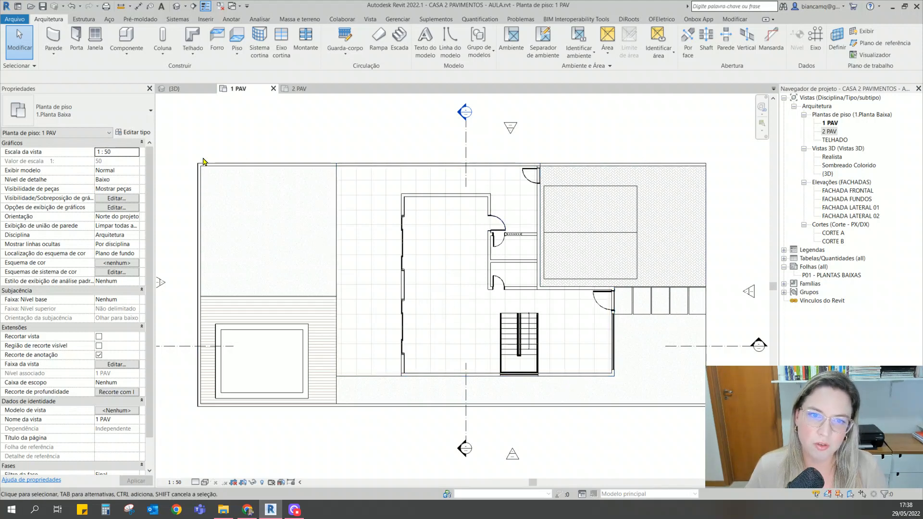
left_click(205, 482)
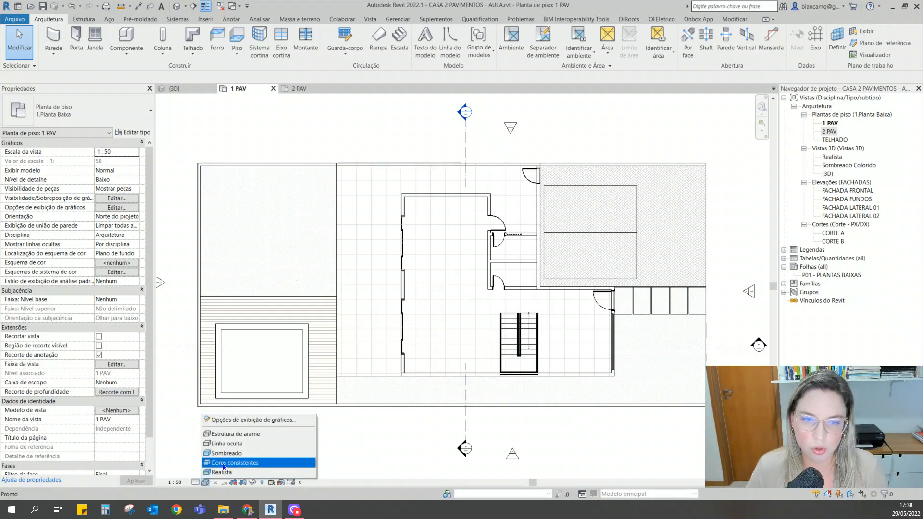
left_click(225, 467)
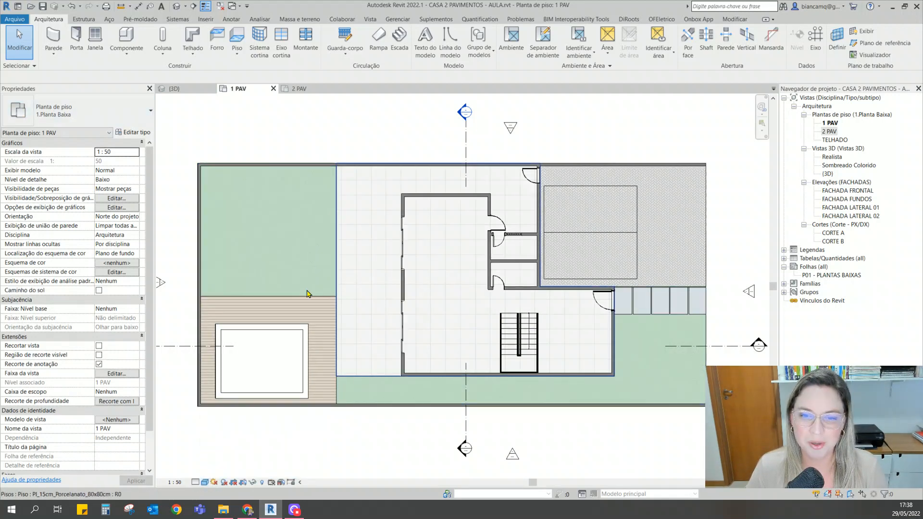